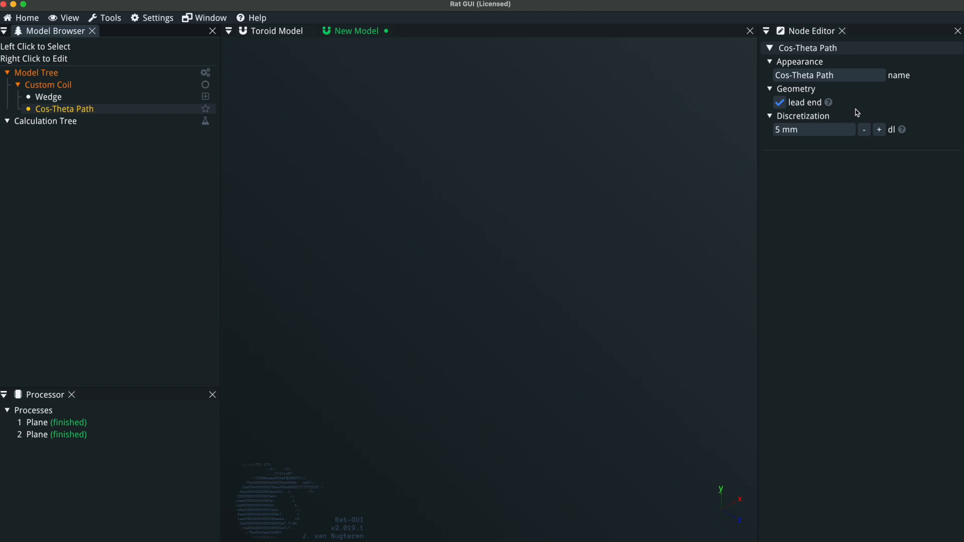
# Add a Cos-Theta block to the Cos-Theta Path of the custom coil.
pyautogui.moveTo(829, 104)
pyautogui.rightClick(91, 110)
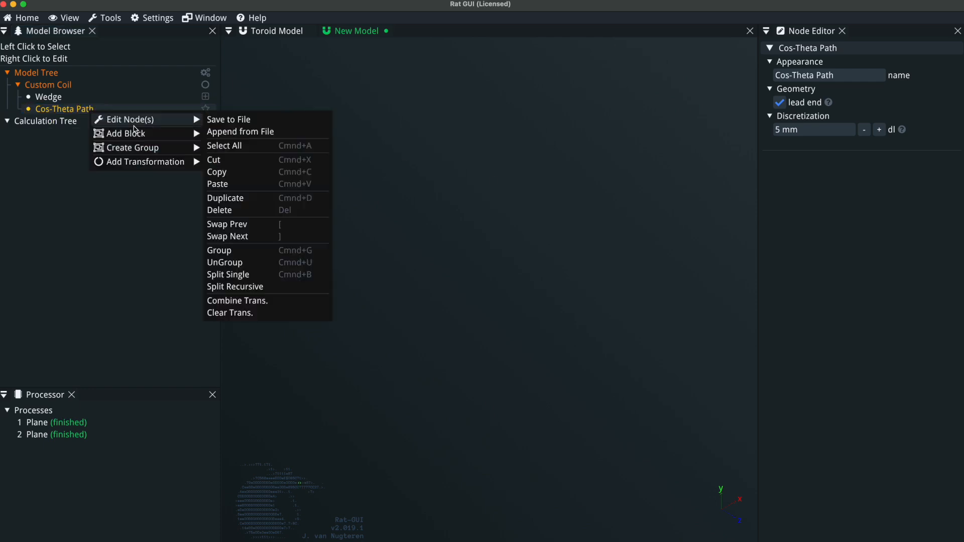
pyautogui.moveTo(138, 137)
pyautogui.click(229, 134)
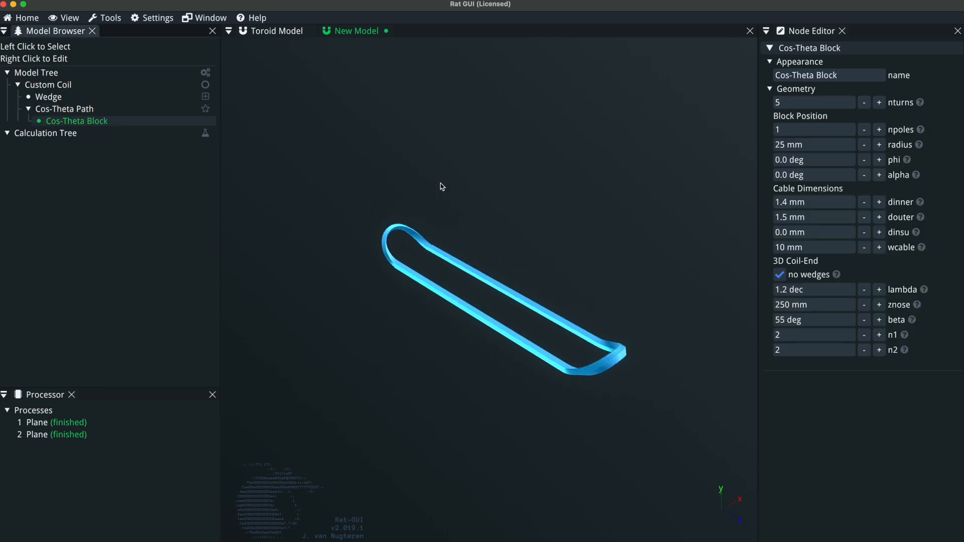
pyautogui.moveTo(463, 235); pyautogui.dragTo(467, 322)
pyautogui.moveTo(488, 357)
pyautogui.mouseDown()
pyautogui.moveTo(505, 332)
pyautogui.moveTo(557, 316)
pyautogui.moveTo(494, 321)
pyautogui.moveTo(495, 372)
pyautogui.mouseUp()
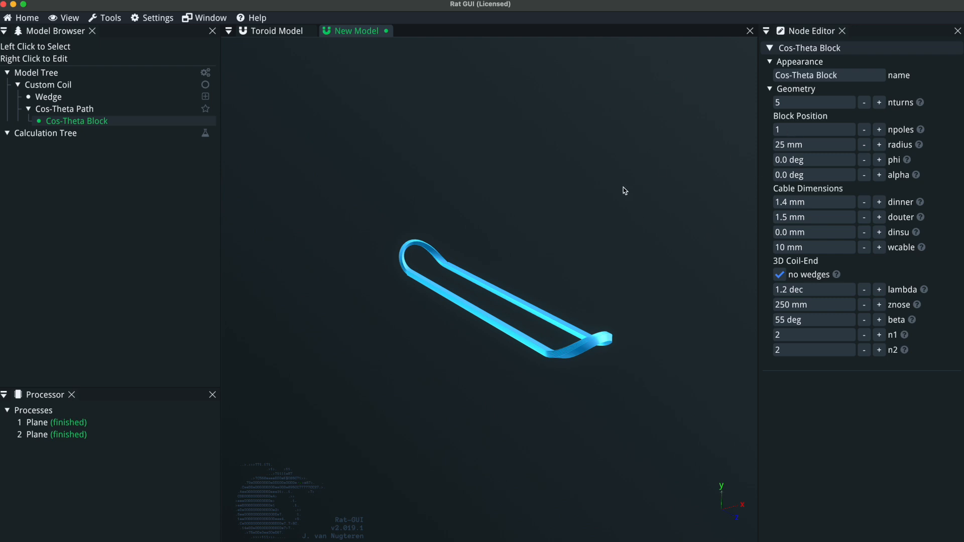
# Add a cylinder mesh to the Model Tree and set its radius to 25 mm.
pyautogui.rightClick(59, 75)
pyautogui.moveTo(106, 135)
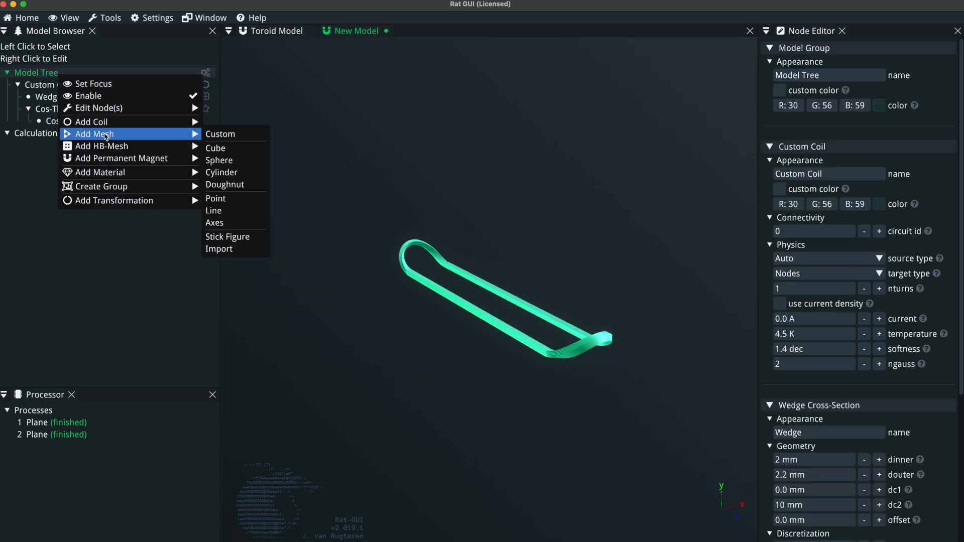
pyautogui.click(235, 172)
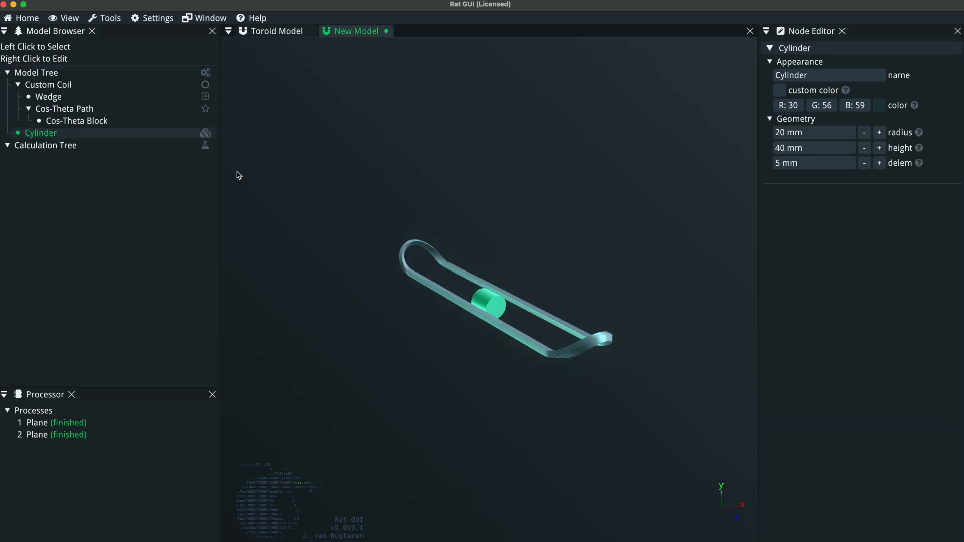
pyautogui.click(831, 148)
pyautogui.click(831, 132)
pyautogui.write('25')
pyautogui.press('Return')
pyautogui.moveTo(577, 236); pyautogui.dragTo(479, 300)
pyautogui.scroll(6, 484, 296)
pyautogui.moveTo(502, 411); pyautogui.dragTo(541, 398)
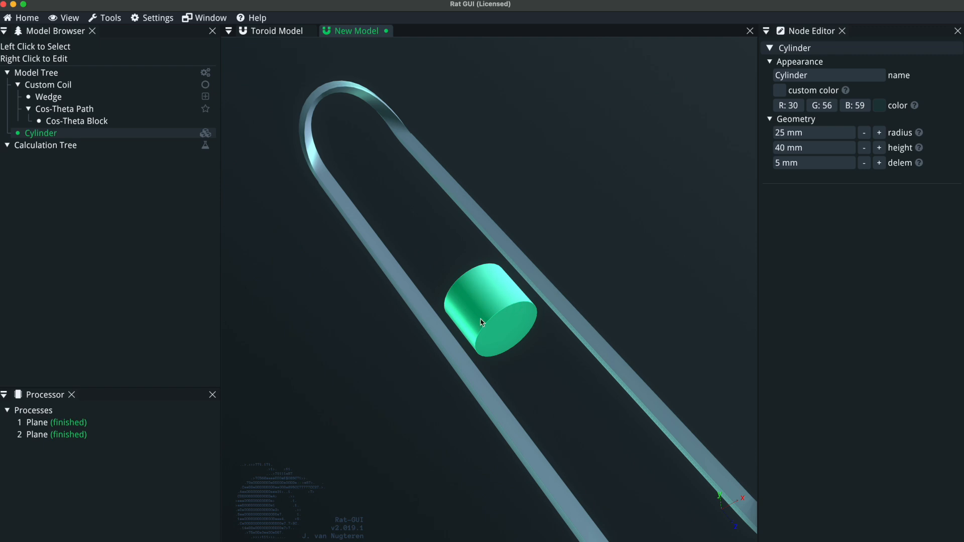
pyautogui.moveTo(477, 316); pyautogui.dragTo(479, 299)
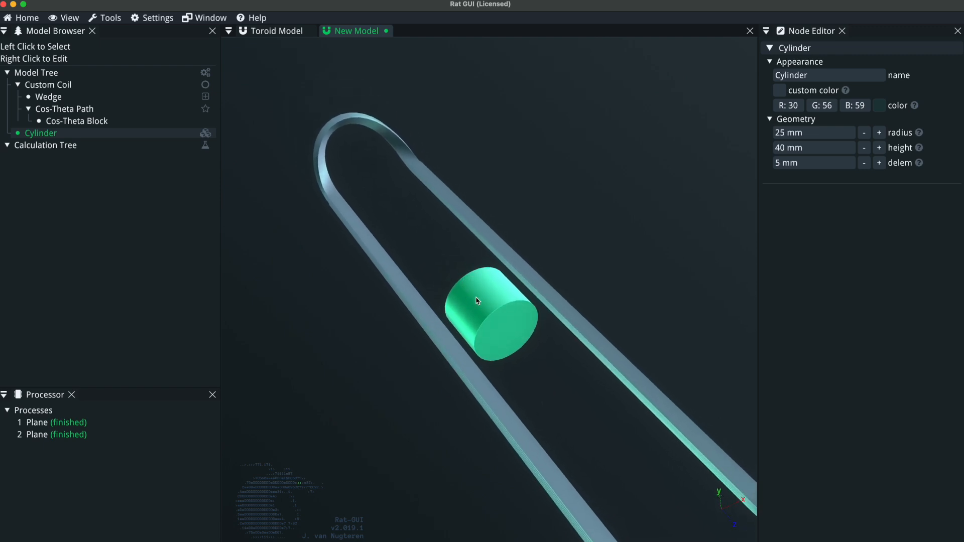
# Examine the Cos-Theta Block's radius setting and how the coil sits around the cylinder.
pyautogui.click(125, 121)
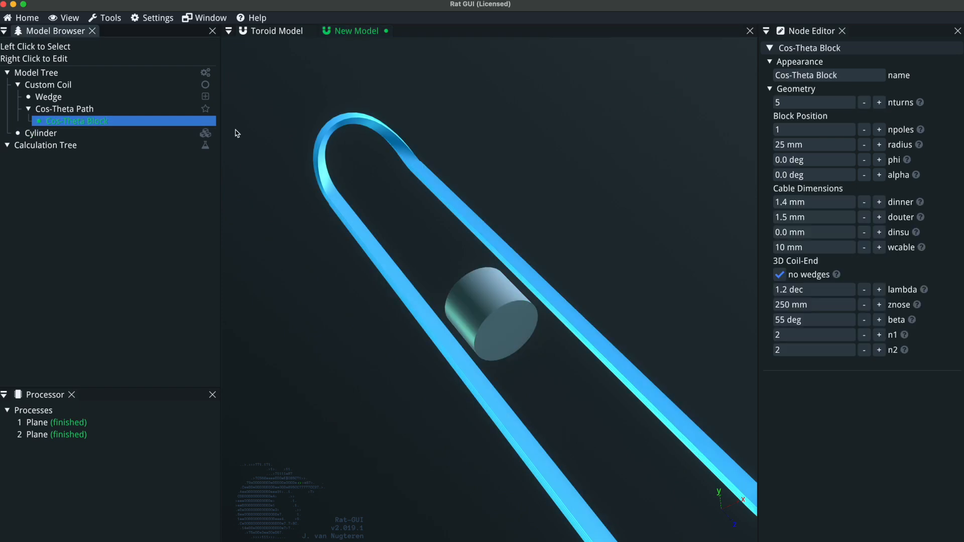
pyautogui.moveTo(921, 146)
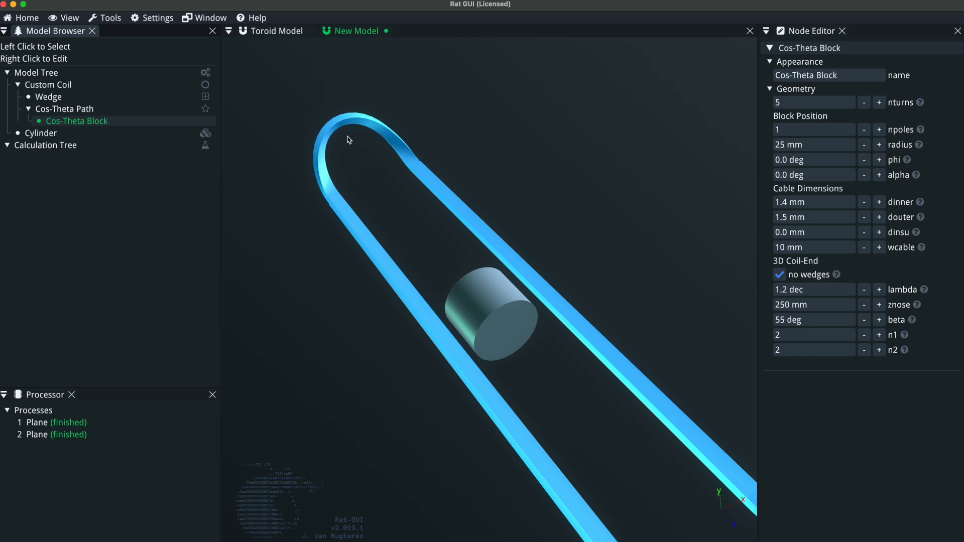
pyautogui.moveTo(437, 221); pyautogui.dragTo(397, 291)
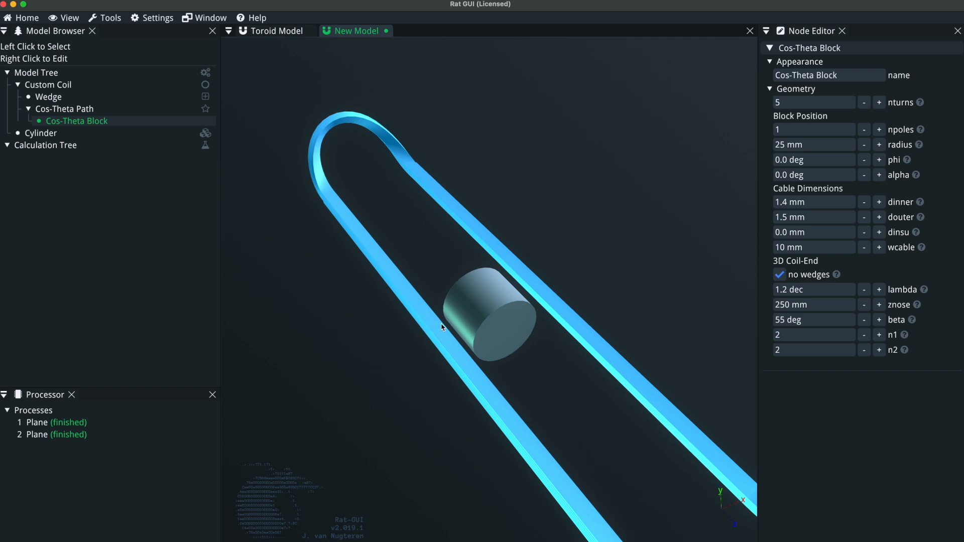
pyautogui.moveTo(439, 335)
pyautogui.mouseDown()
pyautogui.moveTo(422, 359)
pyautogui.moveTo(439, 344)
pyautogui.mouseUp()
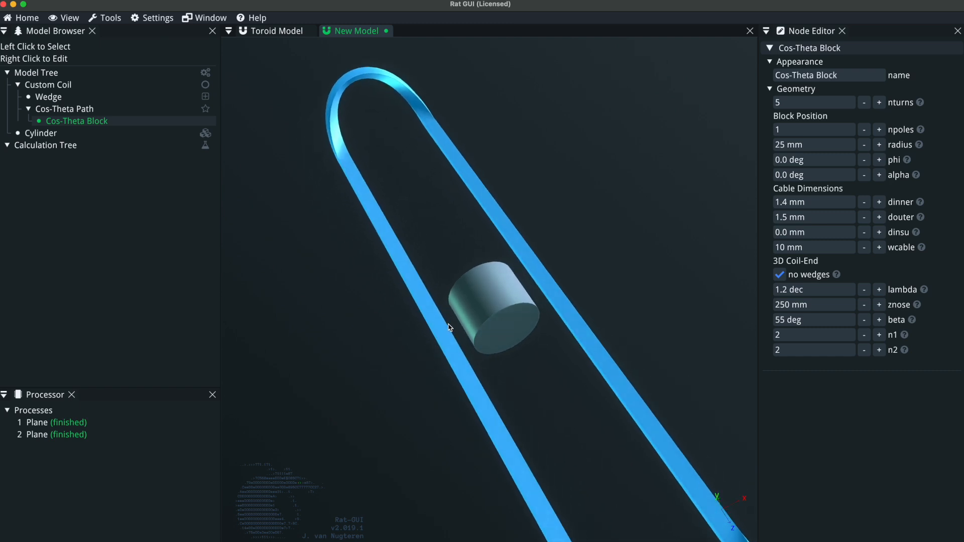
pyautogui.moveTo(517, 301); pyautogui.dragTo(550, 283)
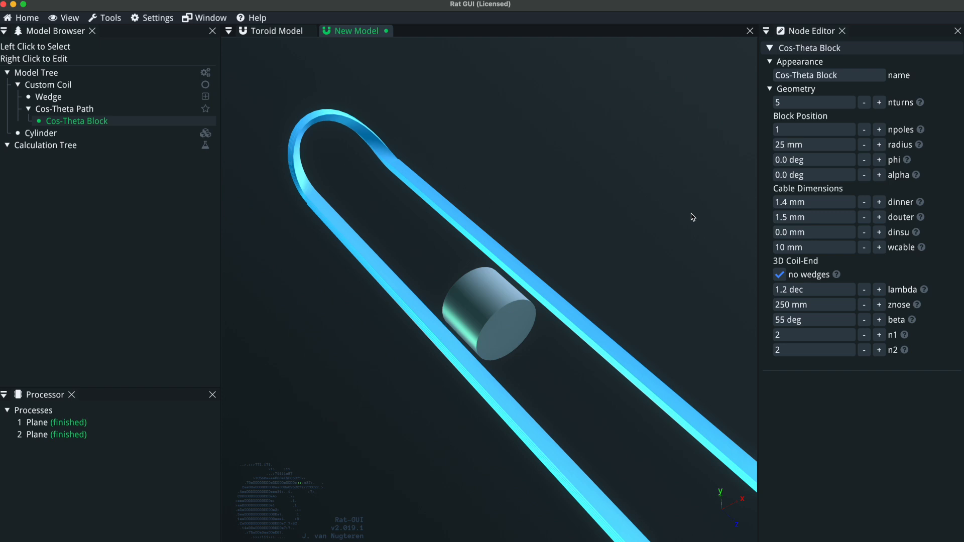
# Match the Cos-Theta Block's cable dimensions to the wedge by setting dinner to 2 mm and douter to 2.2 mm.
pyautogui.click(71, 98)
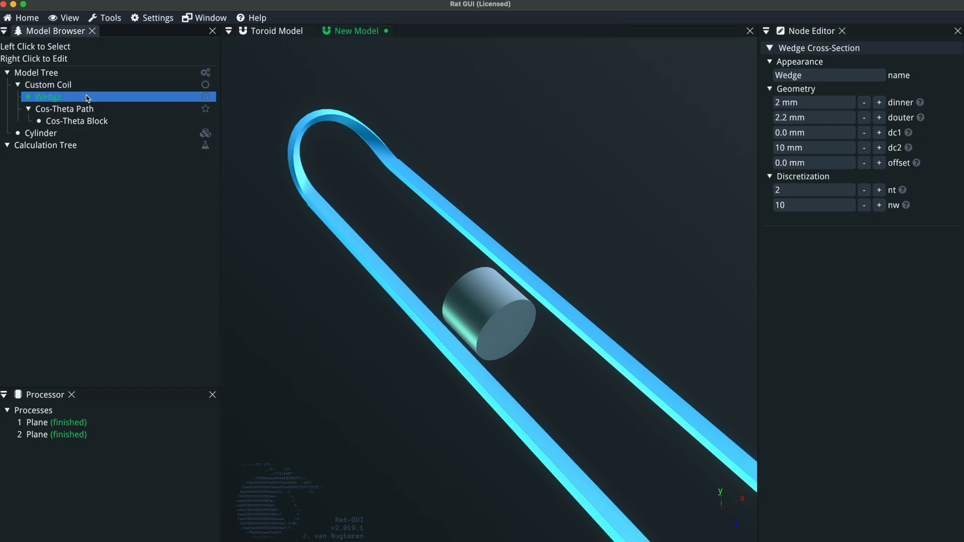
pyautogui.click(103, 123)
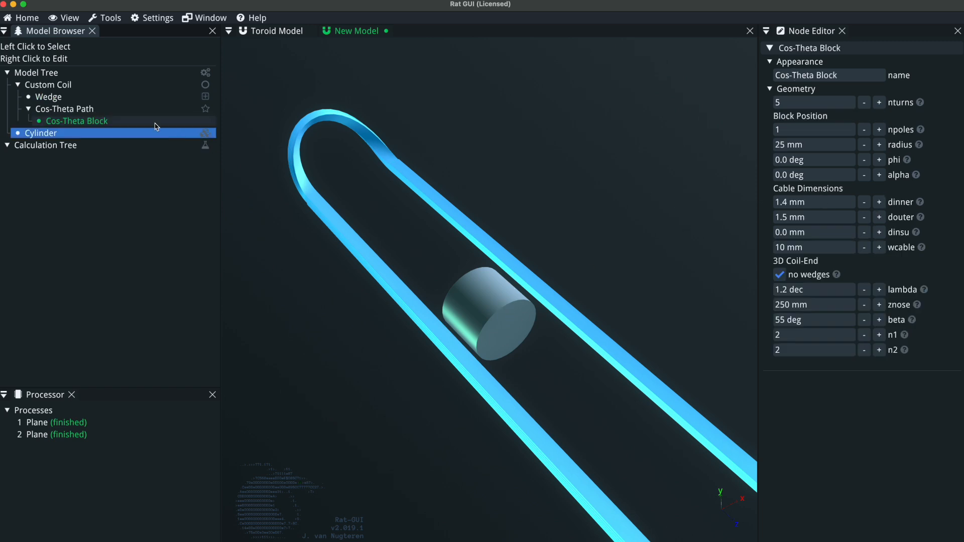
pyautogui.click(126, 96)
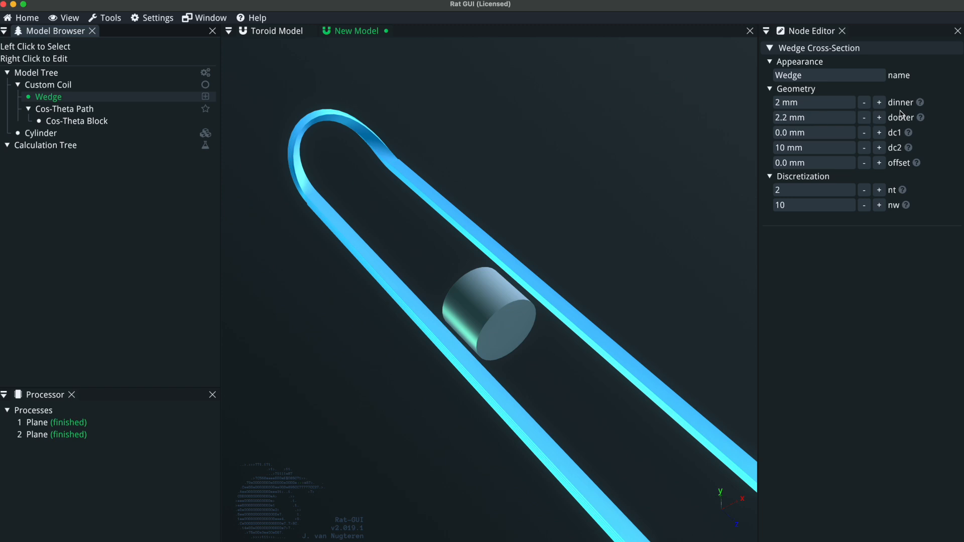
pyautogui.moveTo(920, 105)
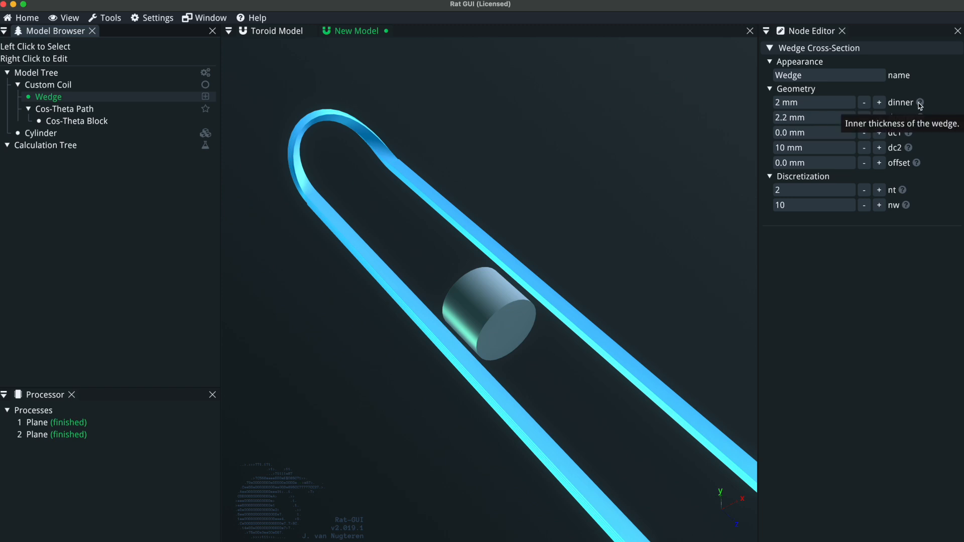
pyautogui.click(71, 122)
pyautogui.click(810, 201)
pyautogui.write('2')
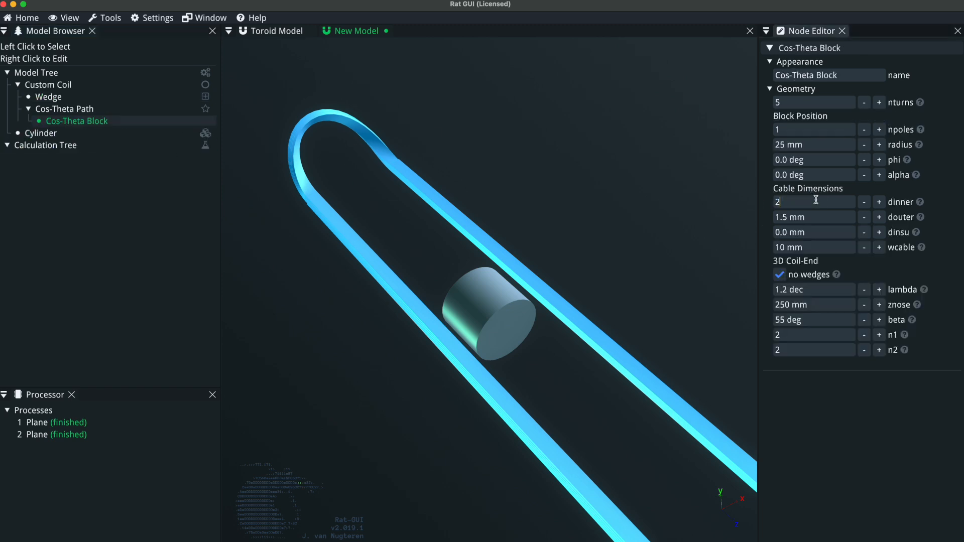
pyautogui.press('Tab')
pyautogui.write('2.2')
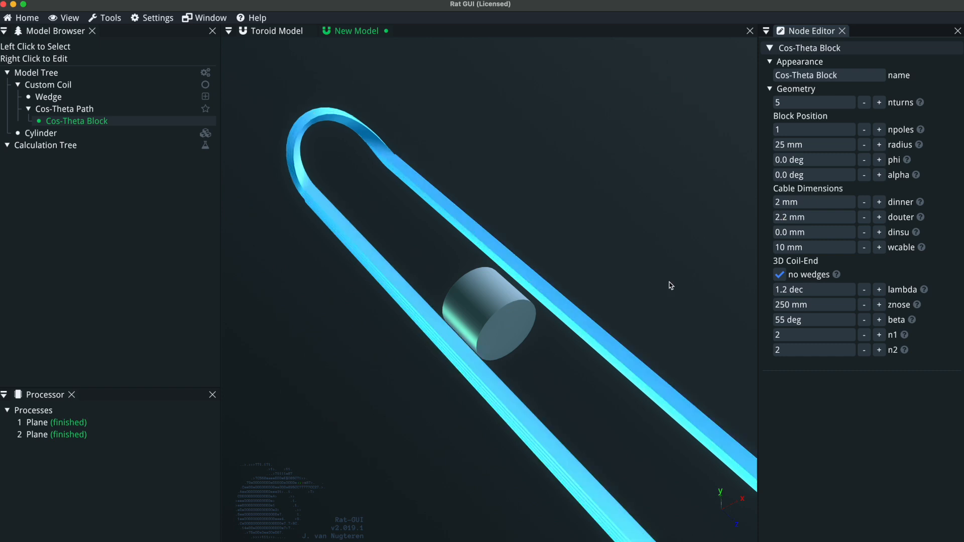
pyautogui.click(606, 342)
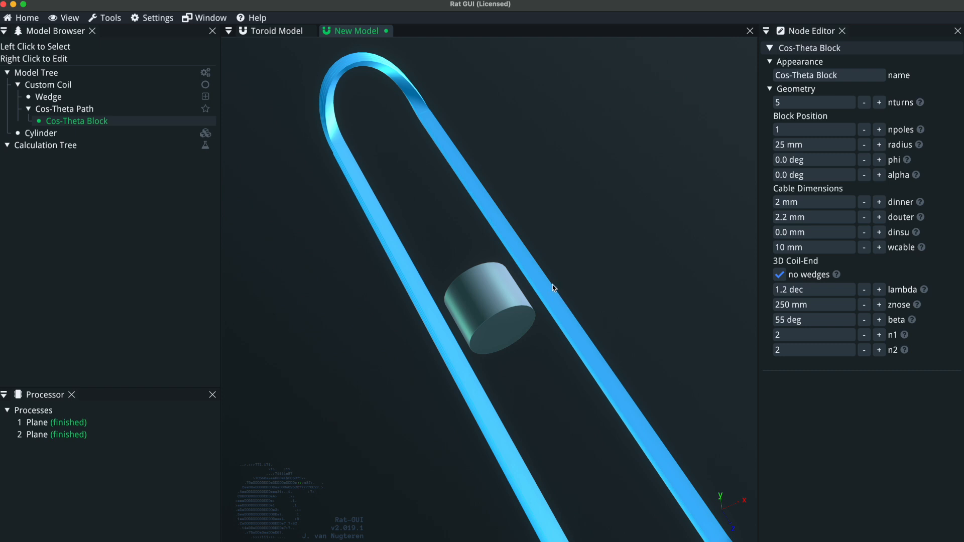
# Set the Wedge cross-section's dc1 to -10 mm and dc2 to 0 mm.
pyautogui.click(76, 99)
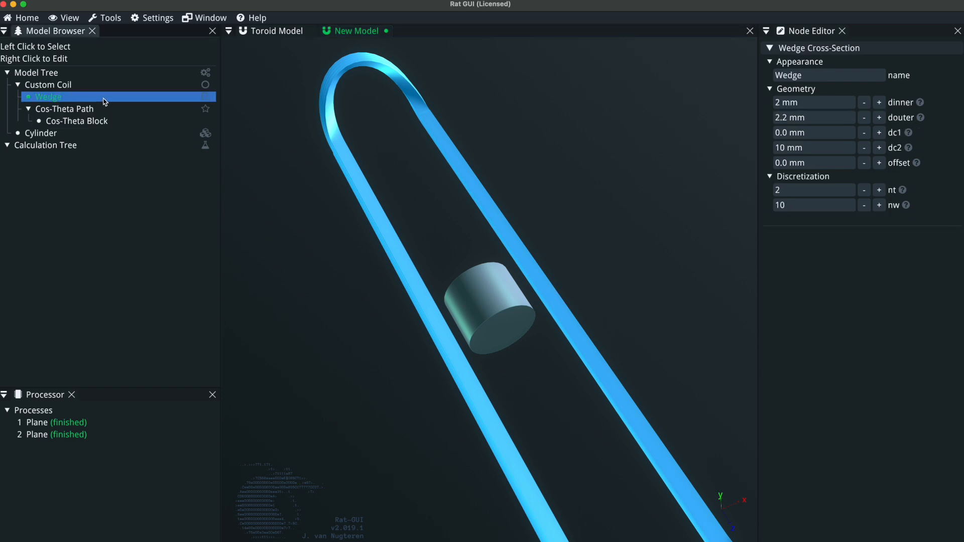
pyautogui.click(825, 134)
pyautogui.write('-')
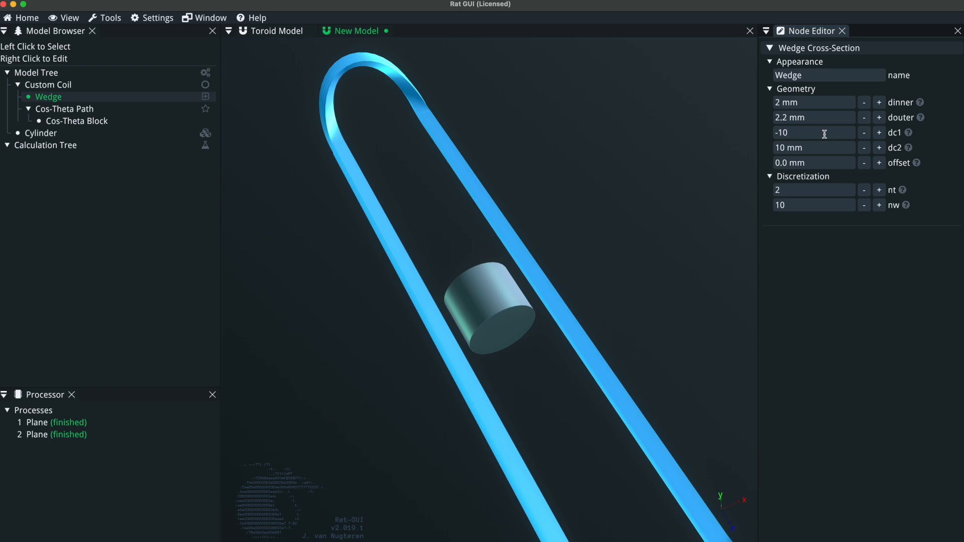
pyautogui.write('10')
pyautogui.press('Return')
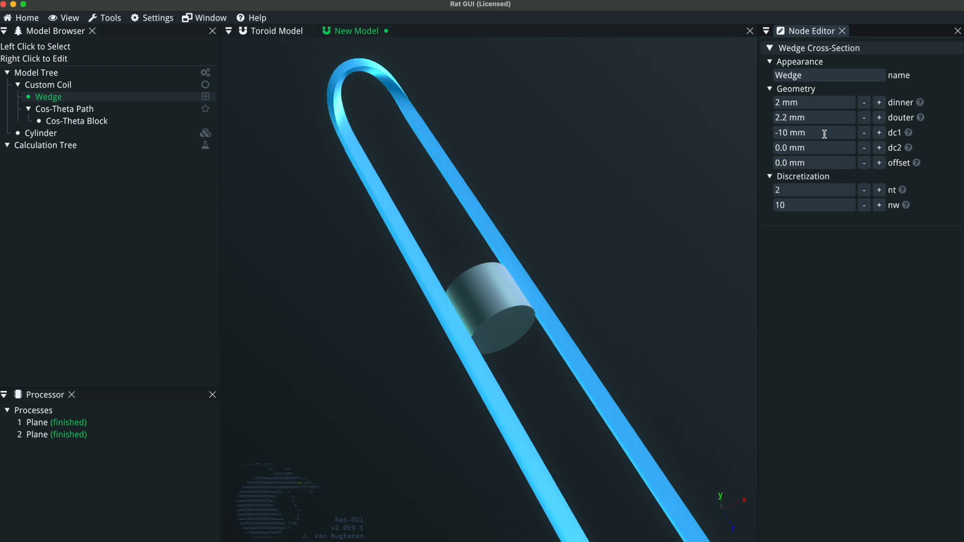
pyautogui.click(824, 134)
pyautogui.moveTo(775, 133); pyautogui.dragTo(805, 135)
pyautogui.moveTo(642, 198); pyautogui.dragTo(592, 253)
# Compare the Cos-Theta Block's cable width with the wedge's dc1 and dc2 values and inspect the coil.
pyautogui.click(104, 123)
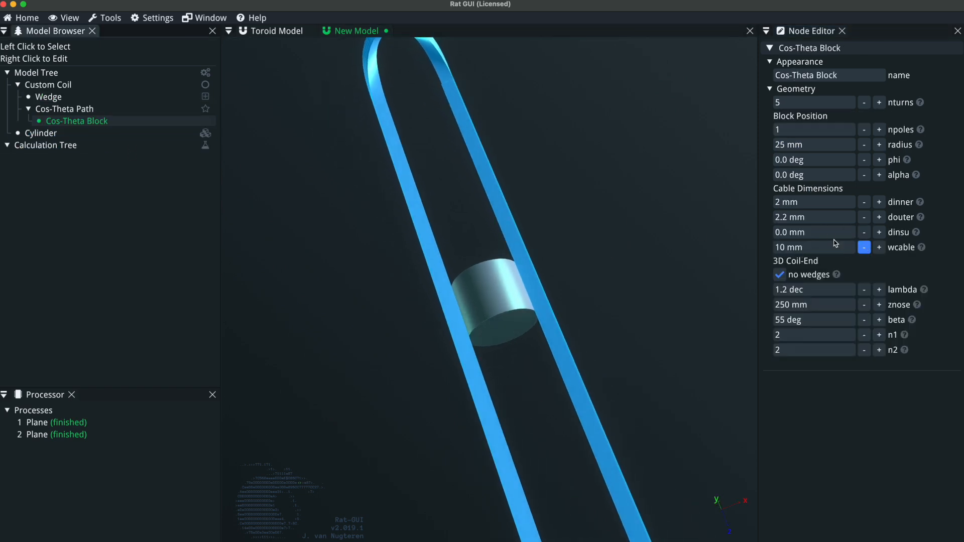
pyautogui.click(808, 245)
pyautogui.moveTo(926, 254)
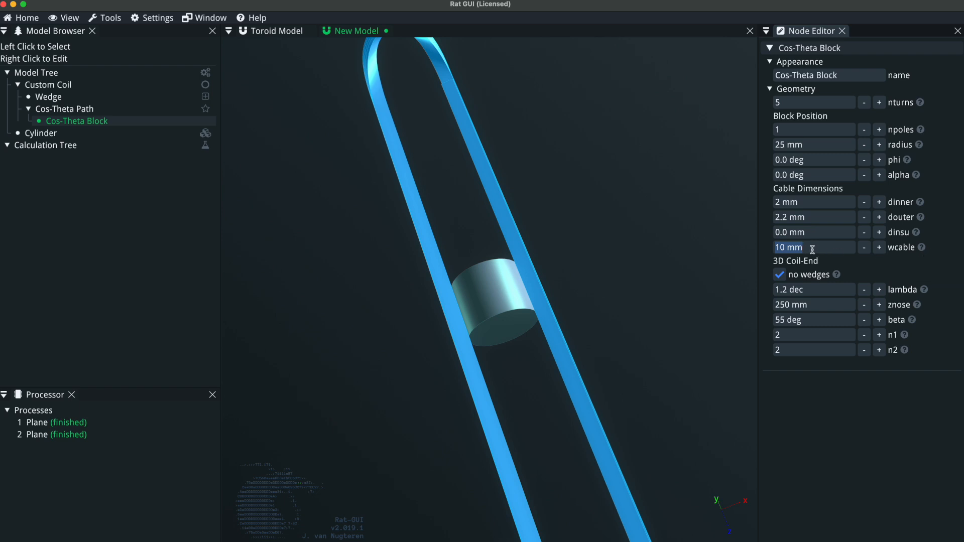
pyautogui.click(107, 97)
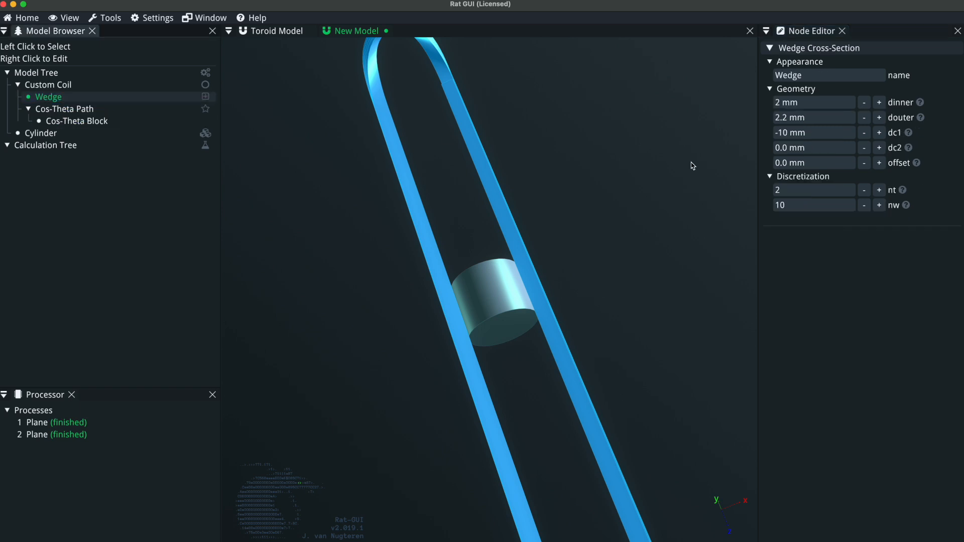
pyautogui.moveTo(600, 275); pyautogui.dragTo(505, 314)
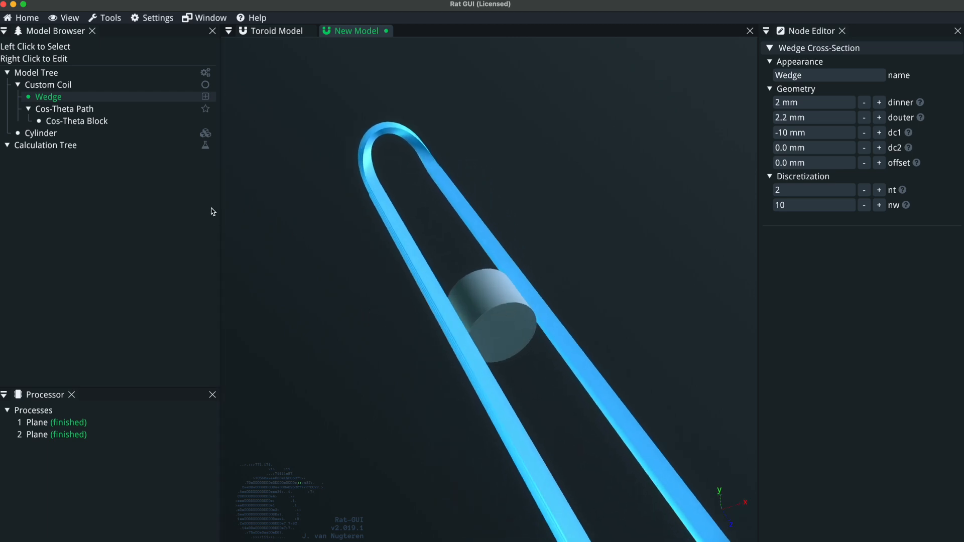
# Set the Cos-Theta Block's insulation thickness (dinsu) to 0.5 mm and inspect the spacing between turns.
pyautogui.click(104, 126)
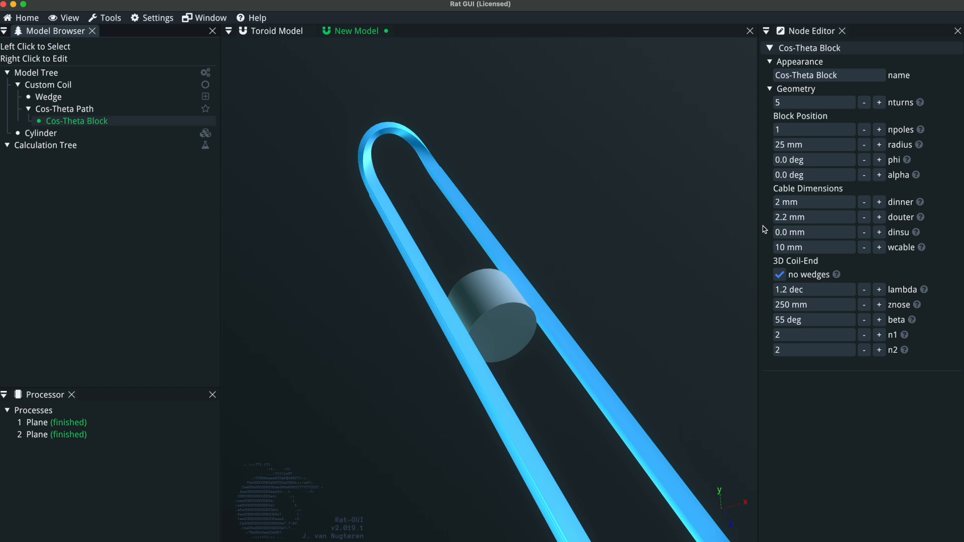
pyautogui.moveTo(916, 233)
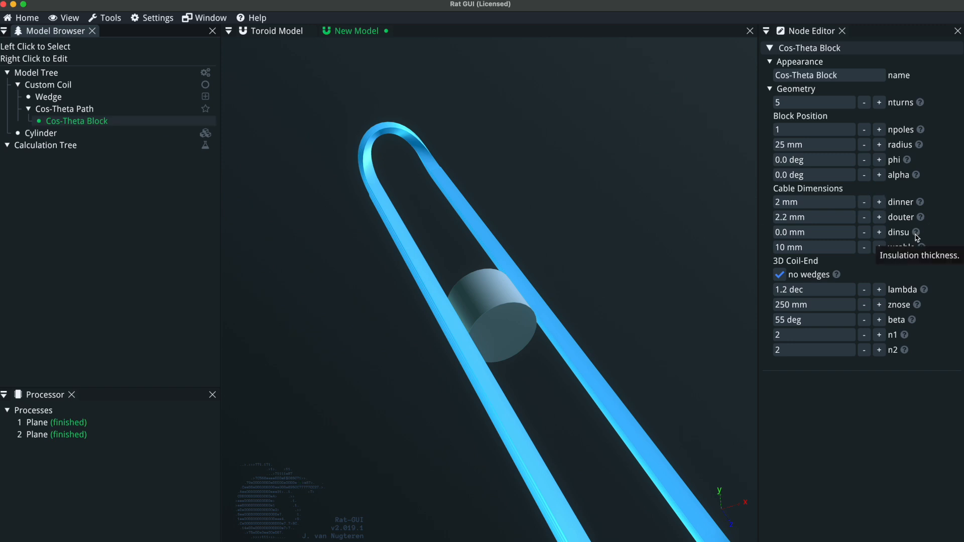
pyautogui.click(846, 232)
pyautogui.write('0.5')
pyautogui.press('Return')
pyautogui.moveTo(500, 323); pyautogui.dragTo(598, 271)
pyautogui.scroll(4, 525, 319)
pyautogui.moveTo(525, 319); pyautogui.dragTo(535, 355)
pyautogui.scroll(3, 538, 349)
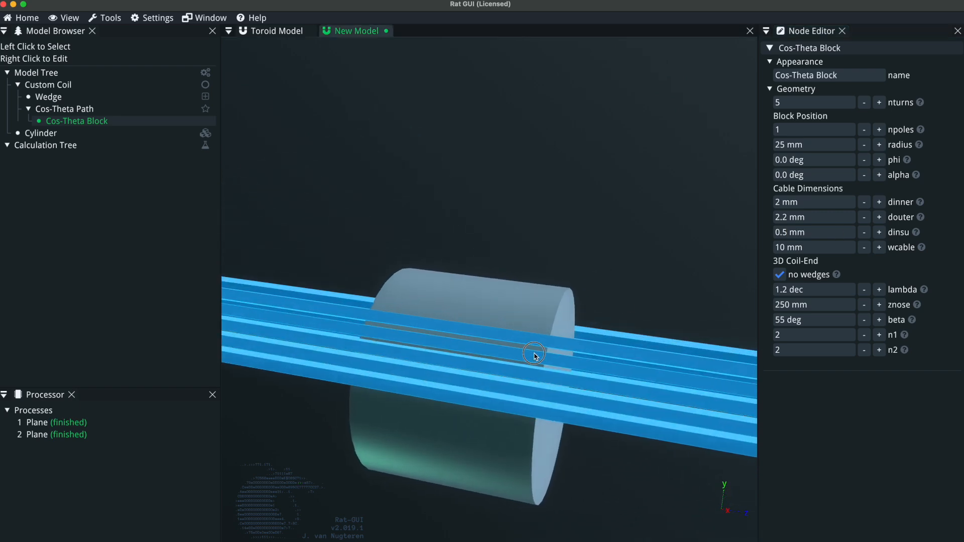
# Set the block's insulation thickness to 0 mm and back to 0.5 mm to compare the turn spacing.
pyautogui.click(827, 232)
pyautogui.write('0')
pyautogui.press('Return')
pyautogui.moveTo(553, 329); pyautogui.dragTo(527, 307)
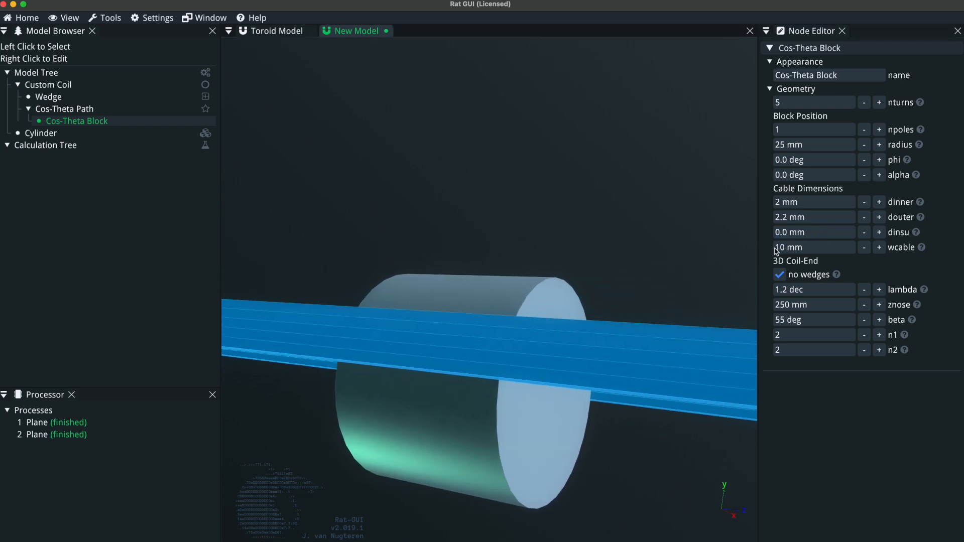
pyautogui.click(849, 233)
pyautogui.write('0.5')
pyautogui.press('Return')
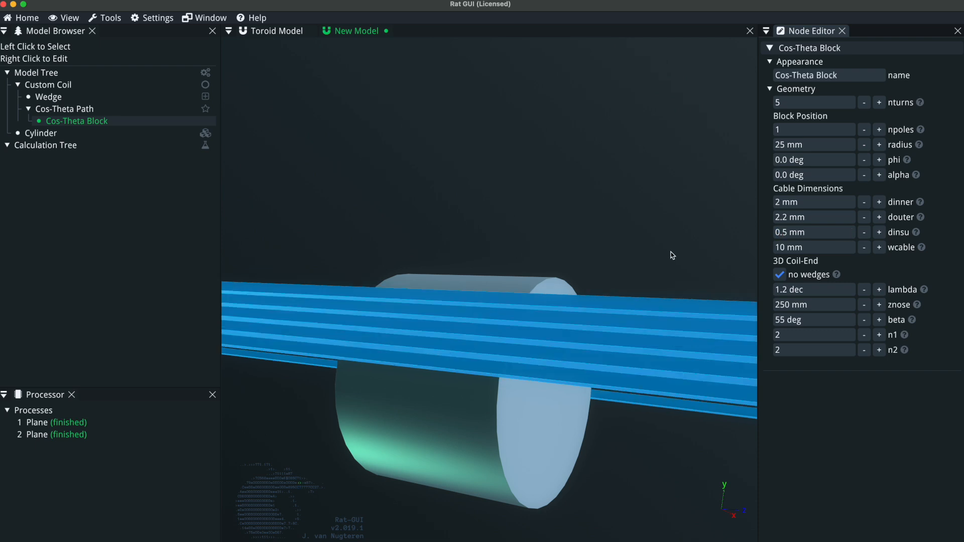
pyautogui.moveTo(396, 250); pyautogui.dragTo(404, 275)
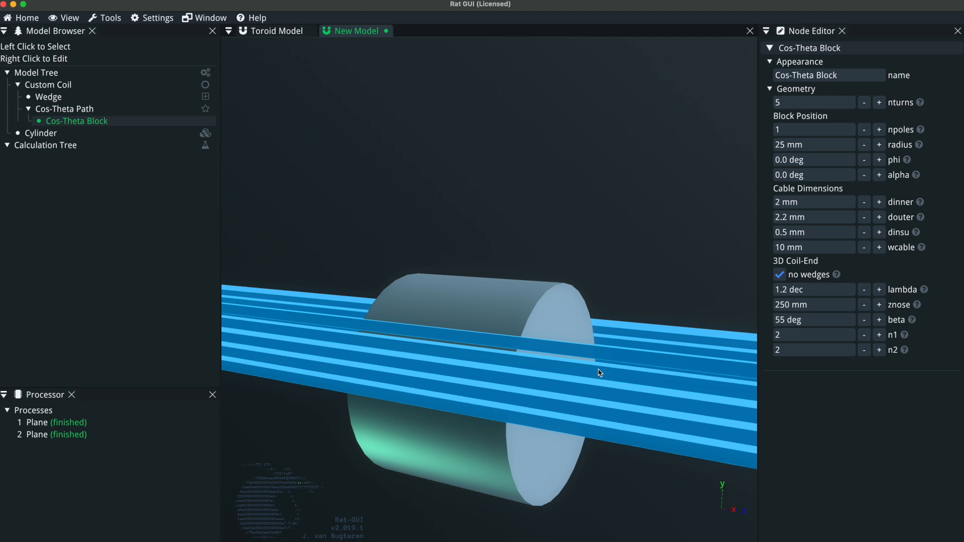
pyautogui.moveTo(599, 373); pyautogui.dragTo(627, 340)
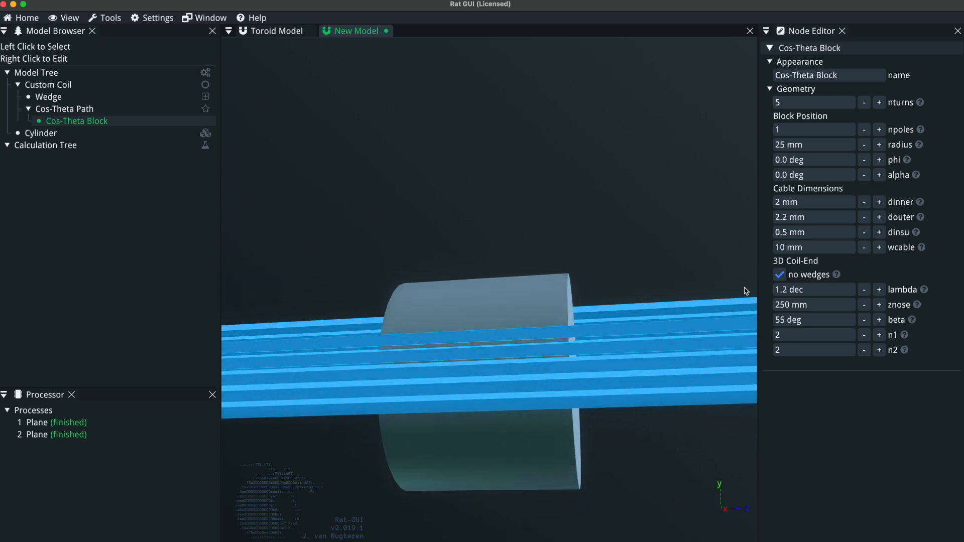
# Set the Cos-Theta Block's insulation thickness (dinsu) to 0.25 mm.
pyautogui.click(818, 233)
pyautogui.write('0')
pyautogui.press('Return')
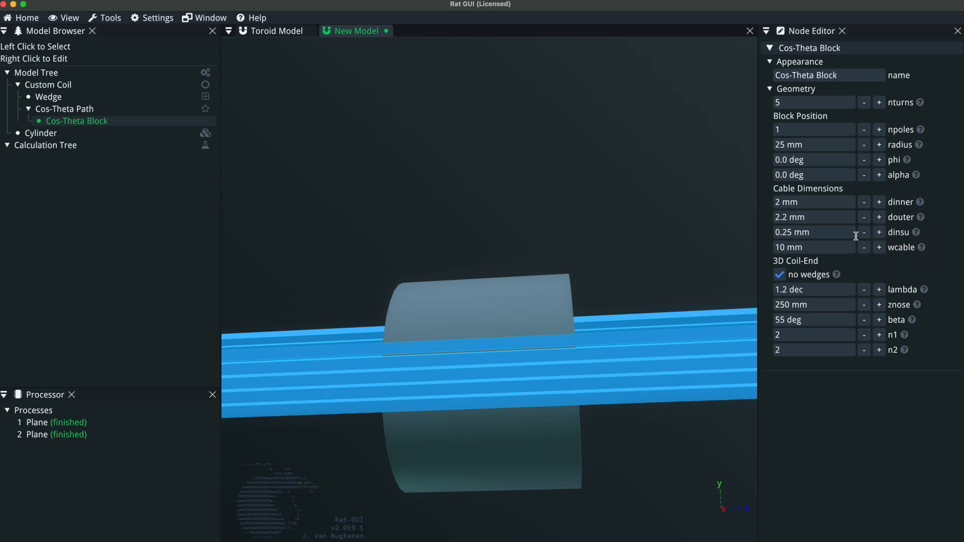
pyautogui.moveTo(719, 294); pyautogui.dragTo(614, 316)
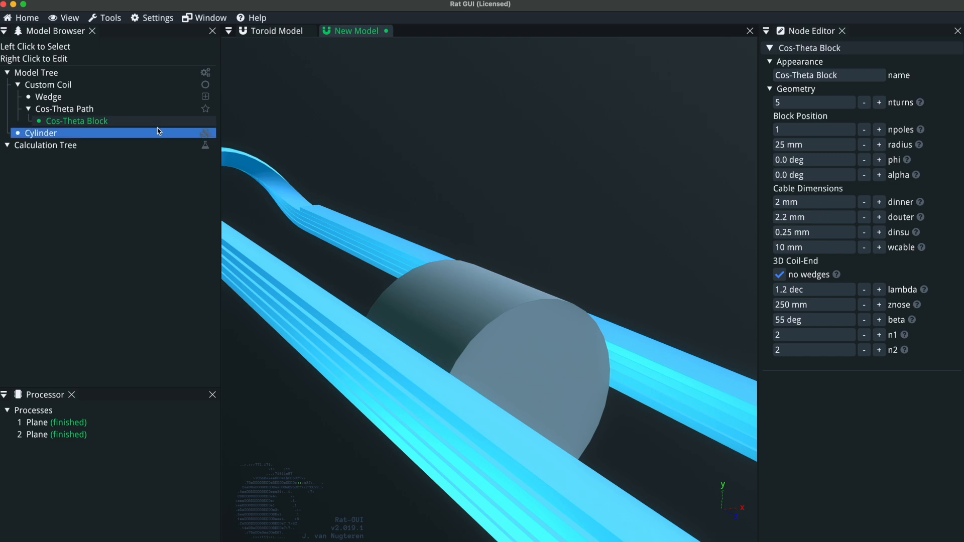
# Vary the Cos-Theta Block's number of turns between 2 and 4, finishing with nturns at 3.
pyautogui.moveTo(424, 129); pyautogui.dragTo(433, 113)
pyautogui.scroll(-5, 581, 181)
pyautogui.moveTo(580, 189); pyautogui.dragTo(506, 236)
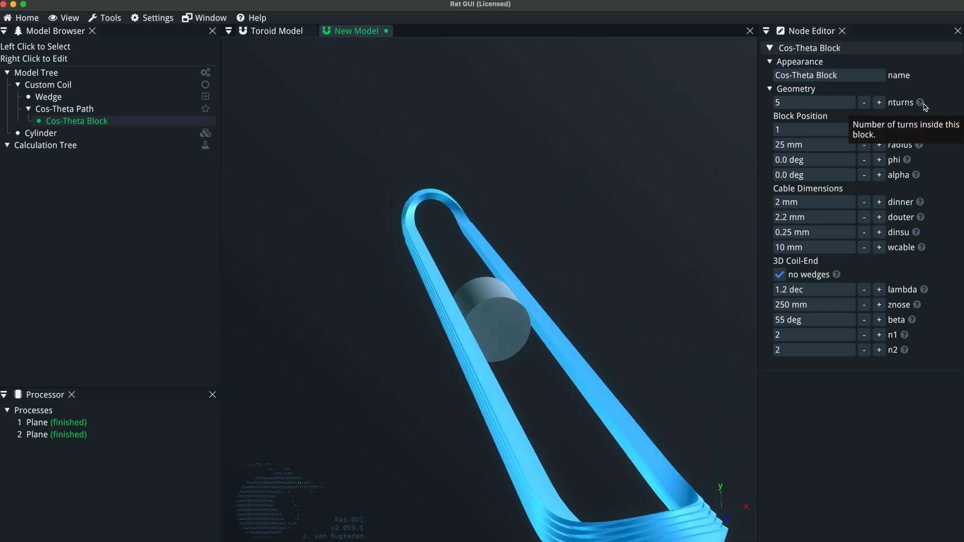
pyautogui.moveTo(605, 264); pyautogui.dragTo(660, 230)
pyautogui.click(863, 103)
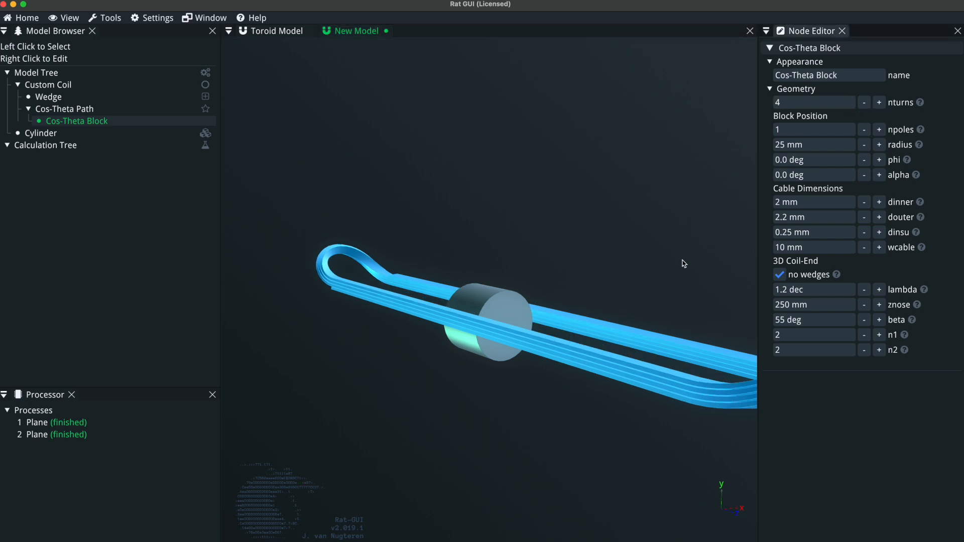
pyautogui.click(863, 103)
pyautogui.click(865, 103)
pyautogui.click(879, 103)
pyautogui.click(879, 102)
pyautogui.click(864, 103)
pyautogui.click(863, 103)
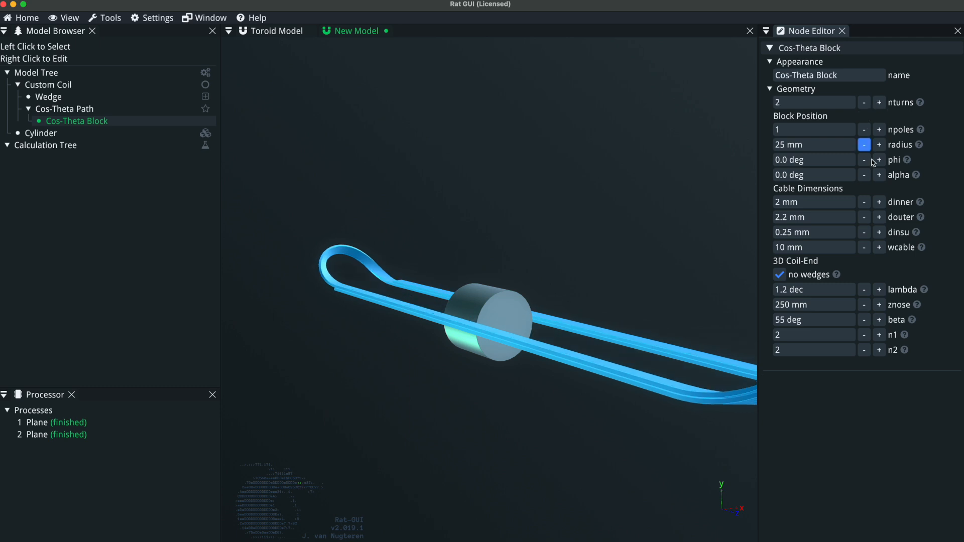
pyautogui.click(878, 103)
# Set the Cos-Theta Block's npoles to 2 and inspect the quadrupole coil shape around the cylinder.
pyautogui.moveTo(921, 131)
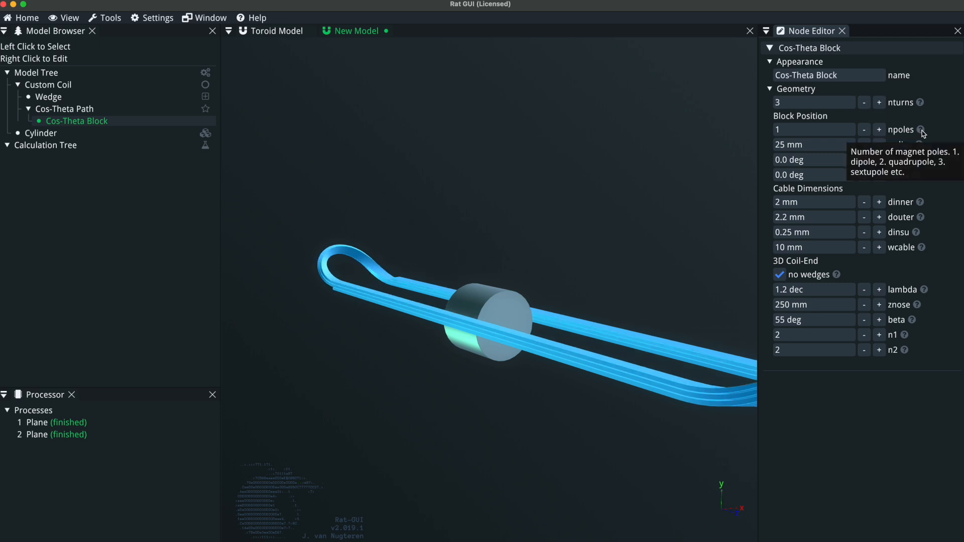
pyautogui.moveTo(410, 340); pyautogui.dragTo(426, 218)
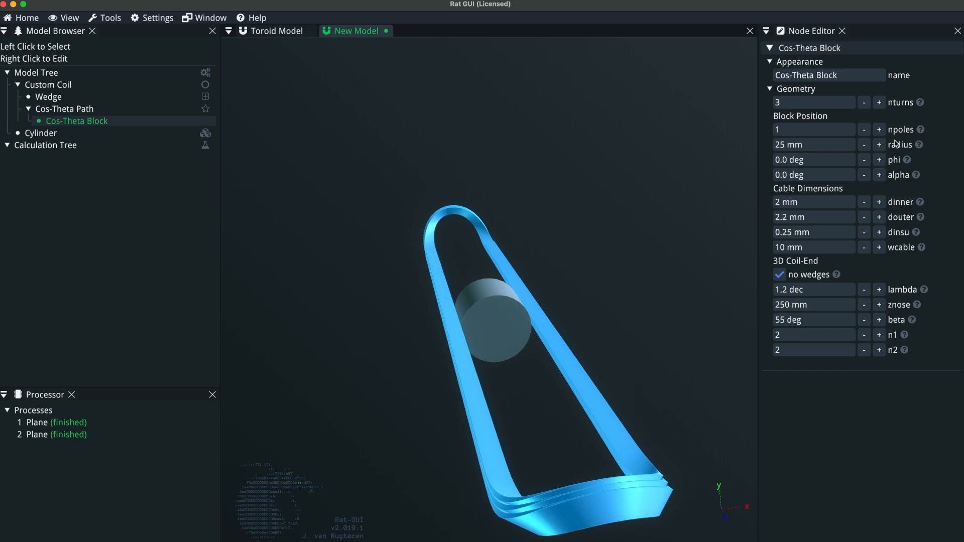
pyautogui.click(879, 130)
pyautogui.moveTo(591, 291); pyautogui.dragTo(680, 213)
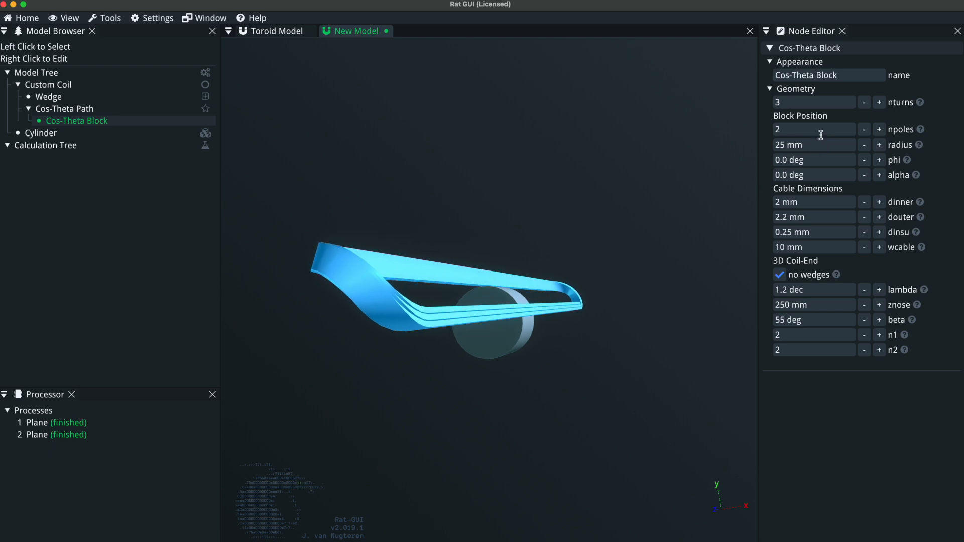
pyautogui.moveTo(922, 129)
pyautogui.moveTo(604, 297); pyautogui.dragTo(554, 324)
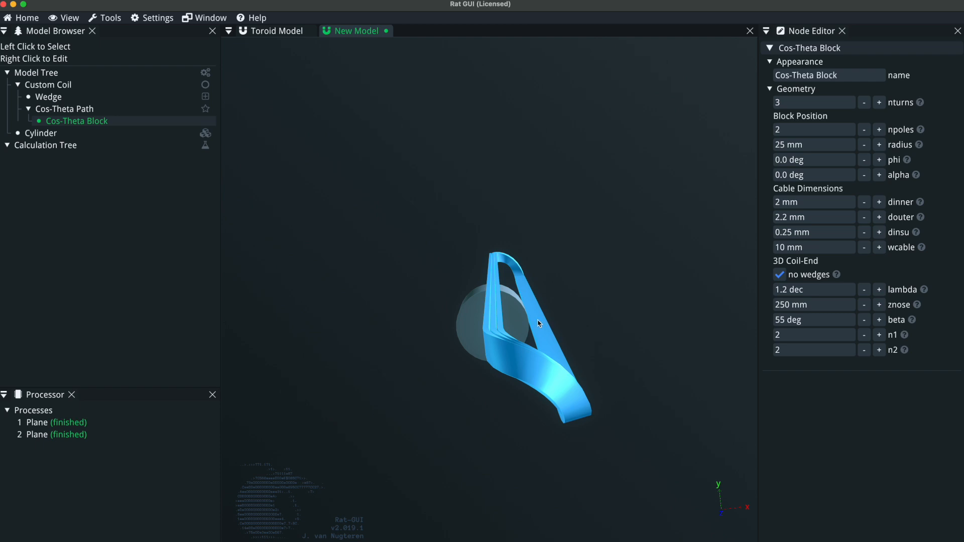
pyautogui.moveTo(495, 308); pyautogui.dragTo(579, 281)
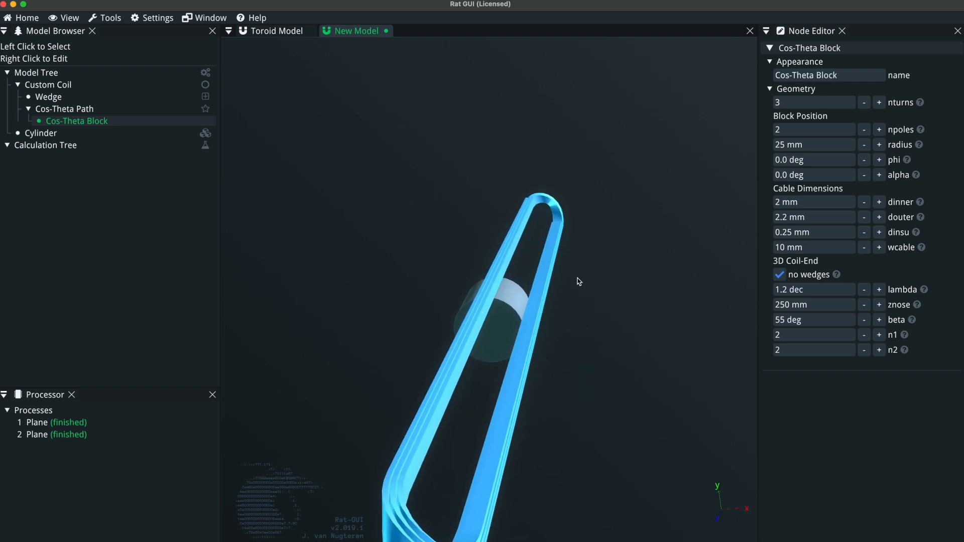
pyautogui.moveTo(515, 347); pyautogui.dragTo(581, 294)
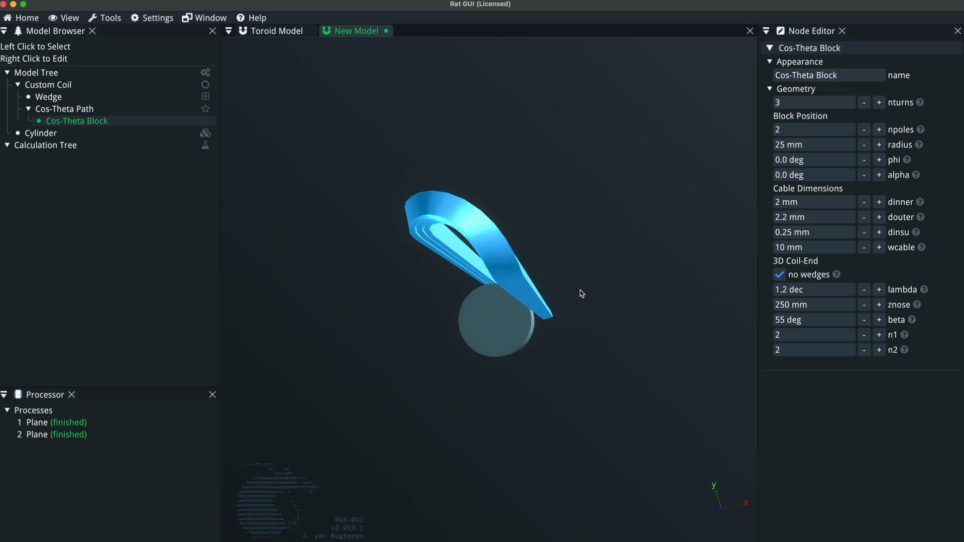
pyautogui.moveTo(516, 298); pyautogui.dragTo(666, 274)
# Set the block's npoles back to 1 and inspect the dipole coil.
pyautogui.click(864, 129)
pyautogui.moveTo(751, 287); pyautogui.dragTo(503, 330)
pyautogui.moveTo(462, 356); pyautogui.dragTo(430, 348)
pyautogui.moveTo(917, 176)
pyautogui.moveTo(640, 352); pyautogui.dragTo(489, 346)
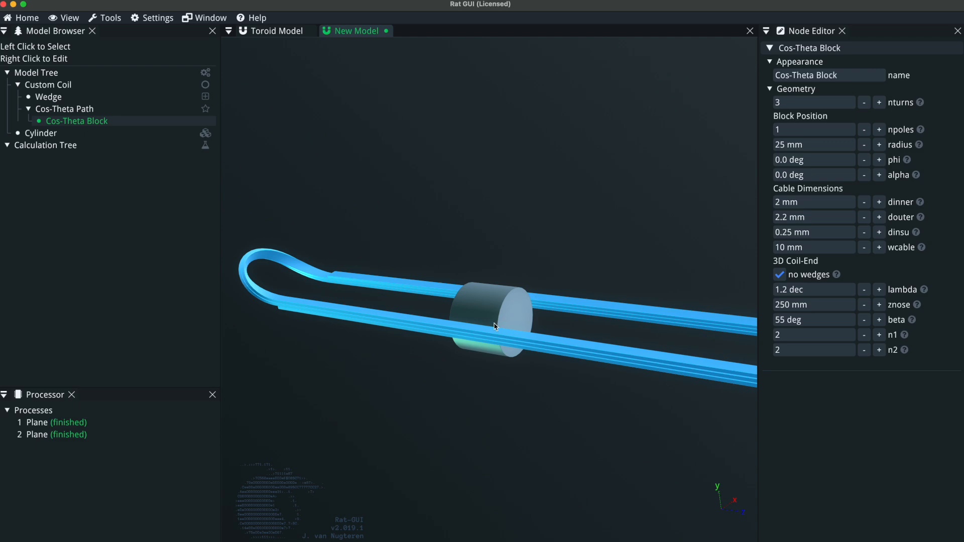
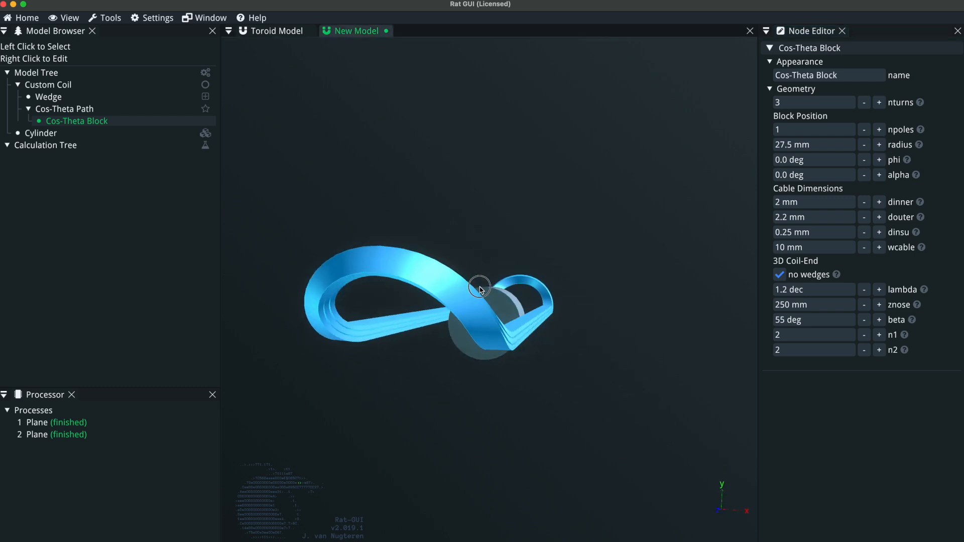
# Set the Cos-Theta Block's radius to 25 mm and inspect the coil's fit around the cylinder.
pyautogui.click(836, 145)
pyautogui.write('25')
pyautogui.press('Return')
pyautogui.moveTo(521, 248); pyautogui.dragTo(472, 243)
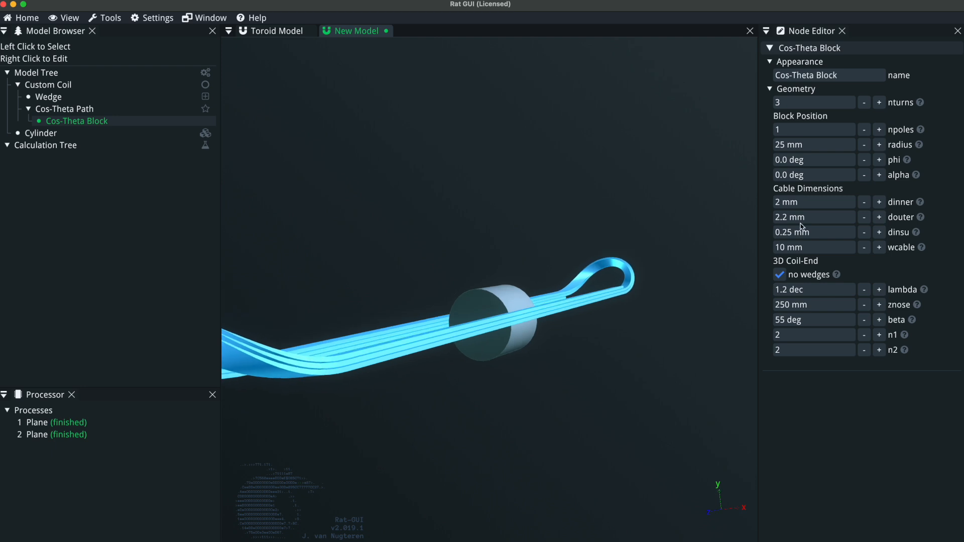
pyautogui.moveTo(583, 292); pyautogui.dragTo(583, 314)
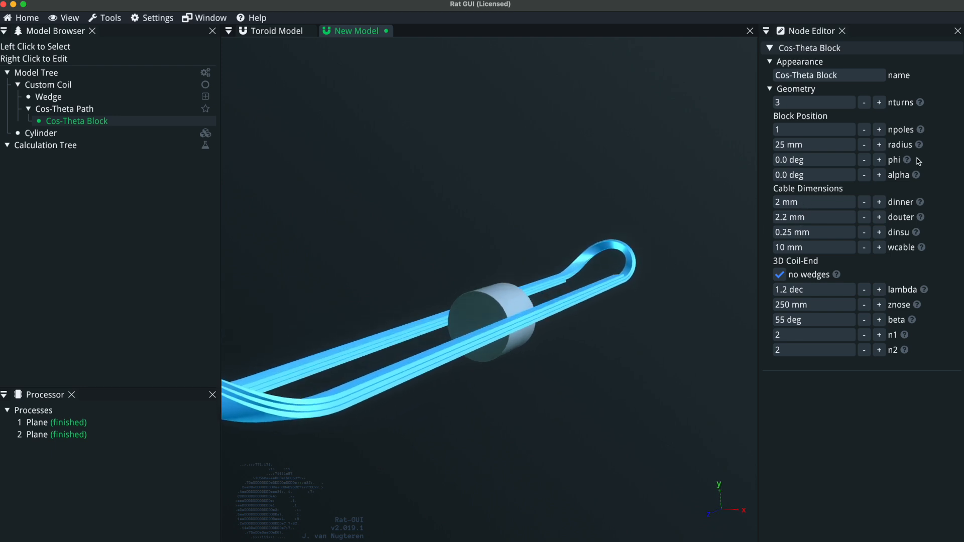
# Set the Cos-Theta Block's insulation thickness (dinsu) to 0 mm and inspect the turns at the coil end.
pyautogui.moveTo(615, 308); pyautogui.dragTo(678, 280)
pyautogui.moveTo(592, 284); pyautogui.dragTo(533, 271)
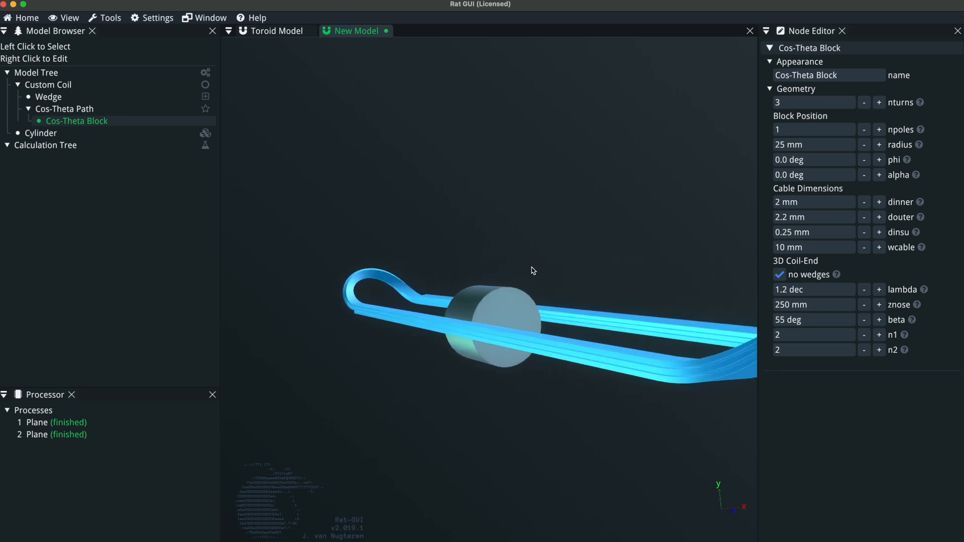
pyautogui.moveTo(595, 320); pyautogui.dragTo(637, 301)
pyautogui.moveTo(566, 300); pyautogui.dragTo(755, 293)
pyautogui.moveTo(835, 277)
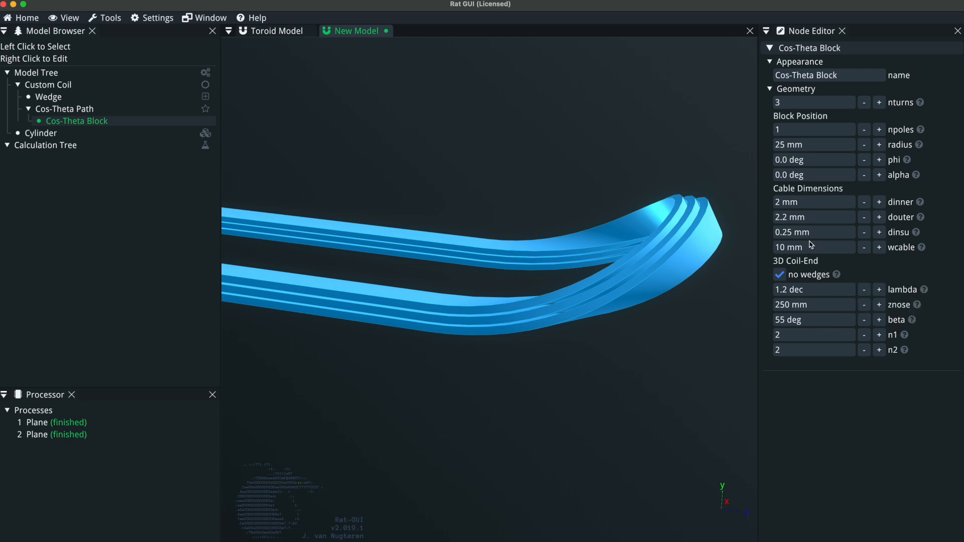
pyautogui.click(824, 232)
pyautogui.write('0')
pyautogui.press('Return')
pyautogui.moveTo(635, 260); pyautogui.dragTo(655, 466)
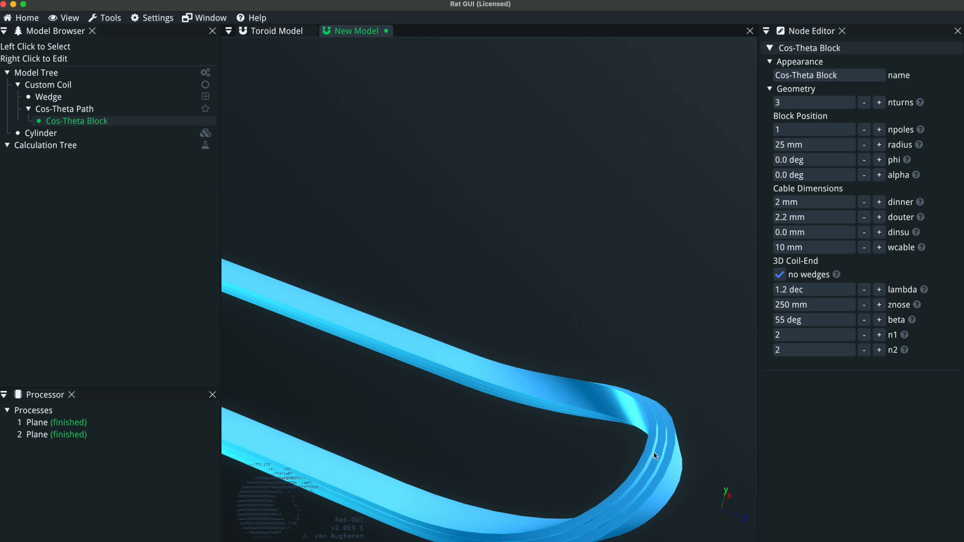
pyautogui.moveTo(663, 450); pyautogui.dragTo(659, 427)
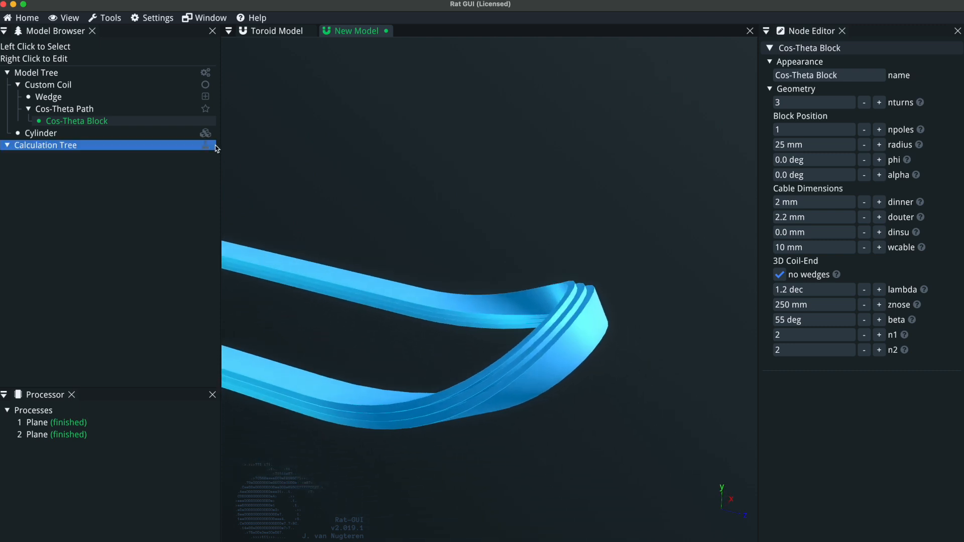
# Wrap the Custom Coil in a Clip group to cut it open at the coil end.
pyautogui.click(51, 84)
pyautogui.rightClick(50, 85)
pyautogui.moveTo(95, 132)
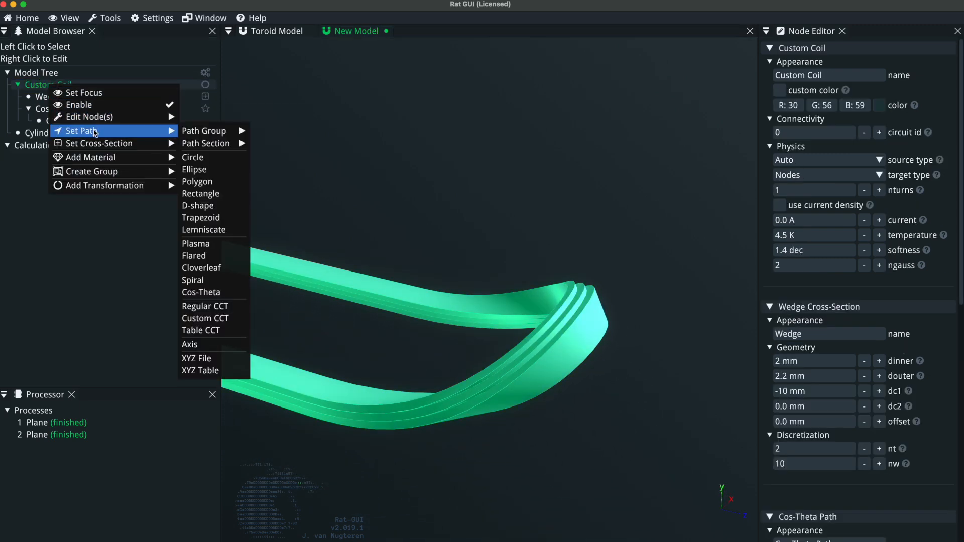
pyautogui.moveTo(97, 171)
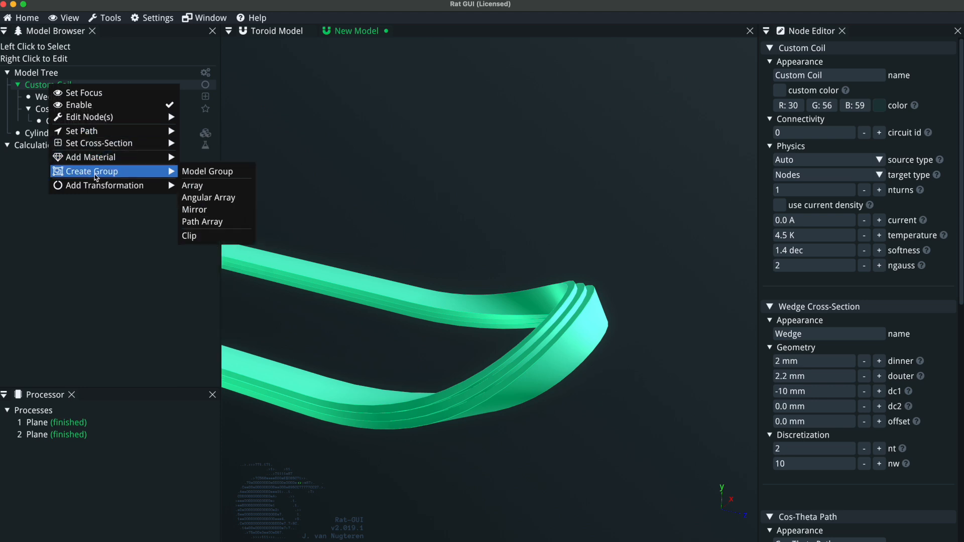
pyautogui.click(211, 236)
pyautogui.moveTo(427, 352); pyautogui.dragTo(596, 345)
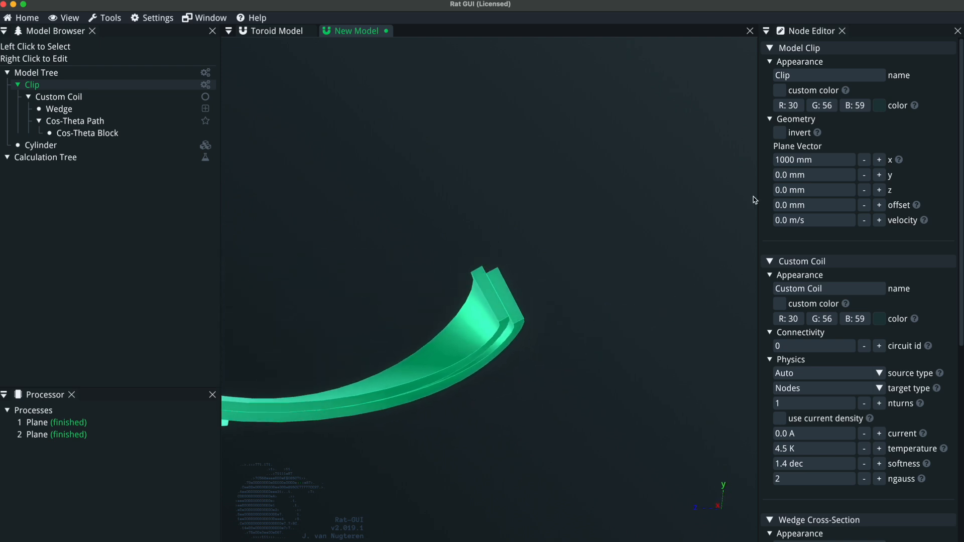
# Set the Cos-Theta Block's number of turns (nturns) to 7 and inspect the clipped coil end.
pyautogui.click(160, 132)
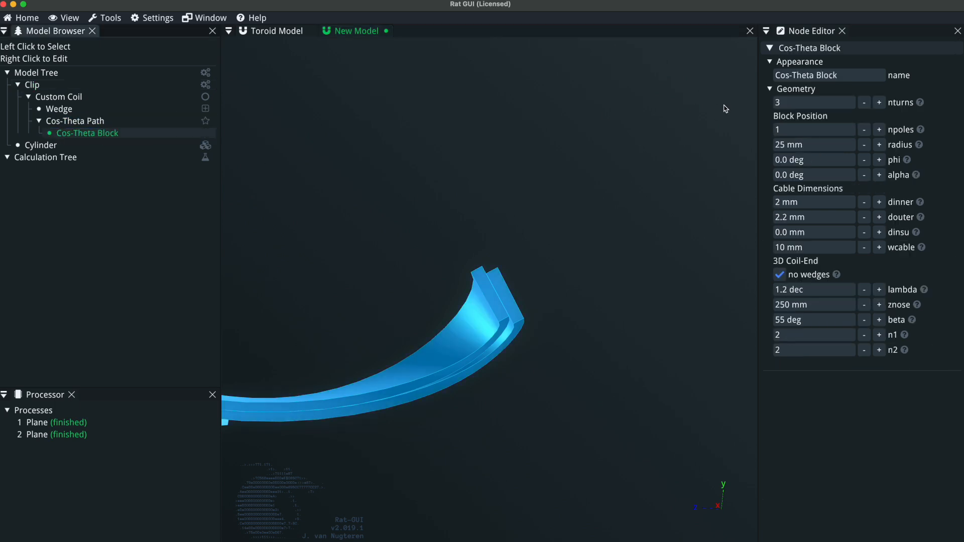
pyautogui.click(879, 102)
pyautogui.click(879, 102)
pyautogui.click(880, 103)
pyautogui.click(879, 102)
pyautogui.moveTo(457, 266); pyautogui.dragTo(329, 265)
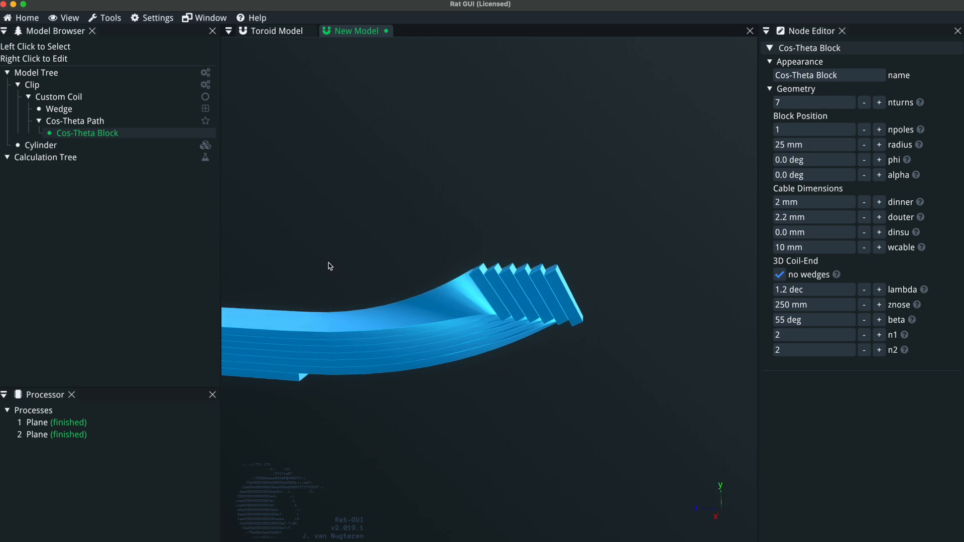
# Set the Cylinder's height to 600 mm so it extends beneath the clipped coil end.
pyautogui.click(89, 119)
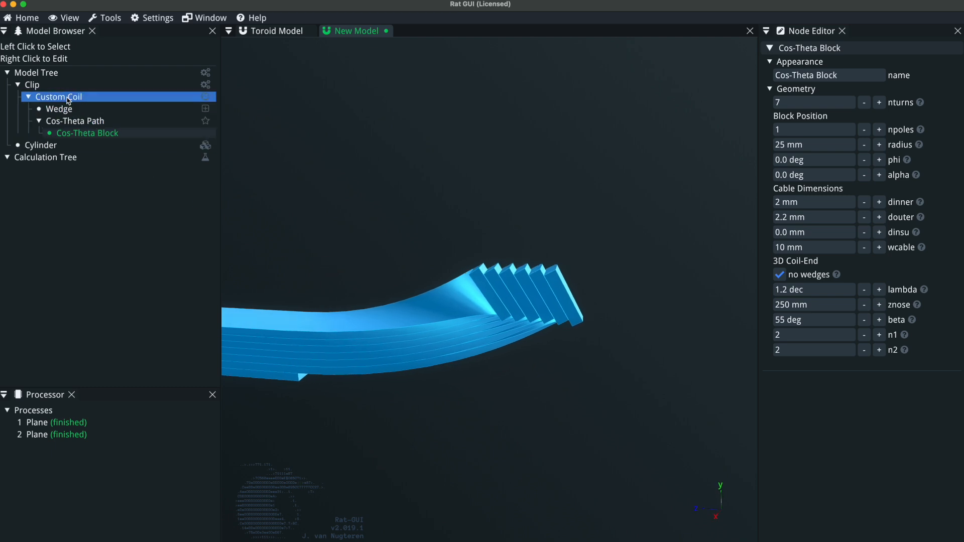
pyautogui.click(40, 145)
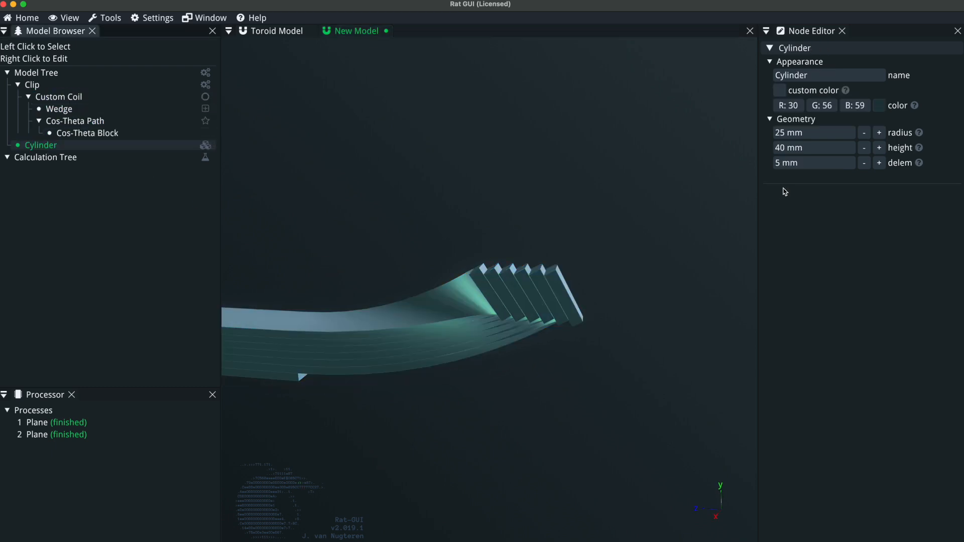
pyautogui.click(821, 147)
pyautogui.write('500')
pyautogui.press('Return')
pyautogui.click(821, 147)
pyautogui.write('600')
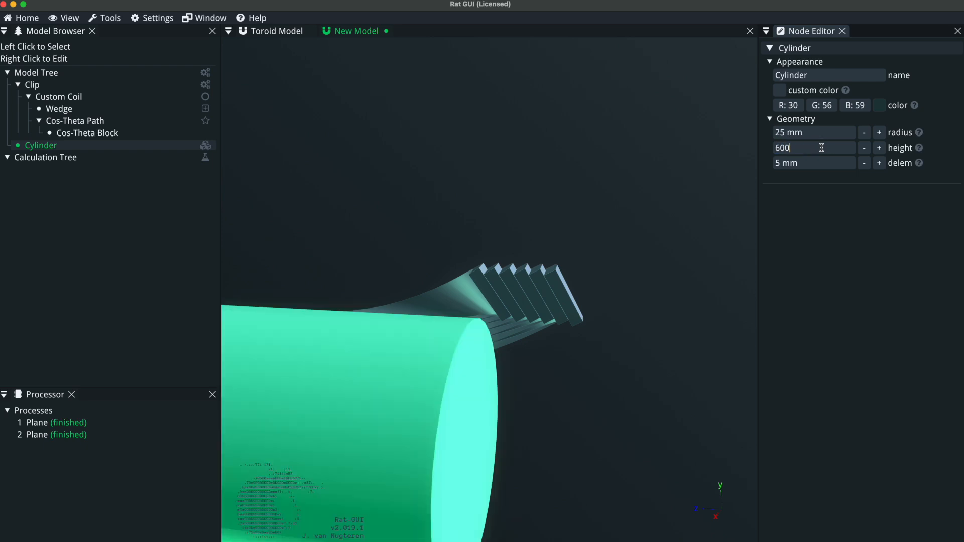
pyautogui.press('Return')
pyautogui.moveTo(590, 163); pyautogui.dragTo(597, 162)
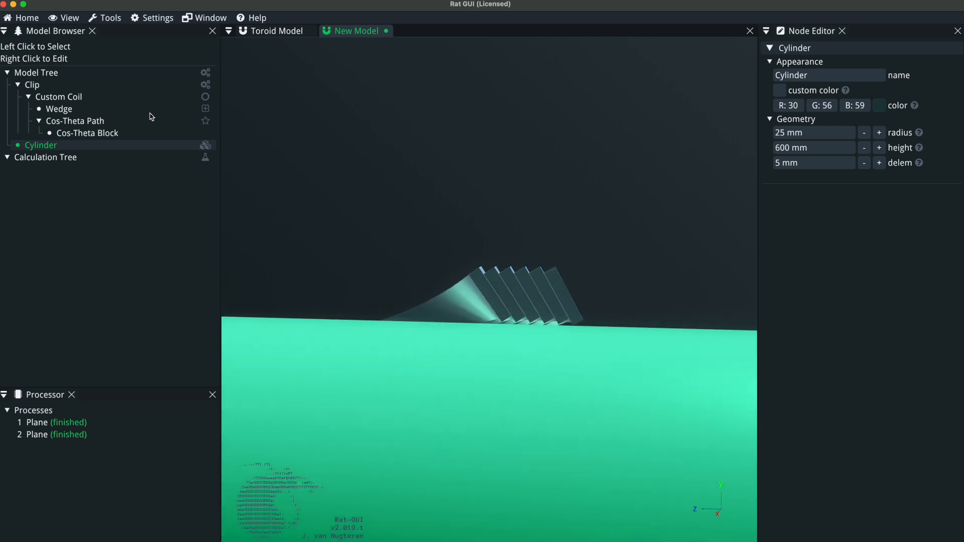
# Disable the Cos-Theta Block's no wedges option and inspect how the end turns sit on the cylinder.
pyautogui.click(88, 133)
pyautogui.moveTo(418, 296); pyautogui.dragTo(351, 301)
pyautogui.moveTo(509, 340); pyautogui.dragTo(540, 295)
pyautogui.scroll(3, 491, 293)
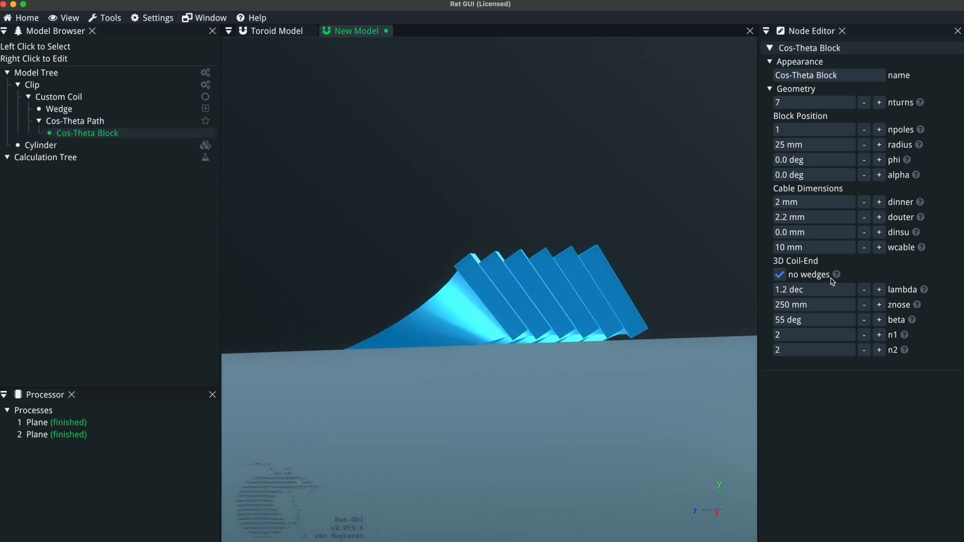
pyautogui.click(813, 278)
pyautogui.moveTo(552, 327); pyautogui.dragTo(589, 333)
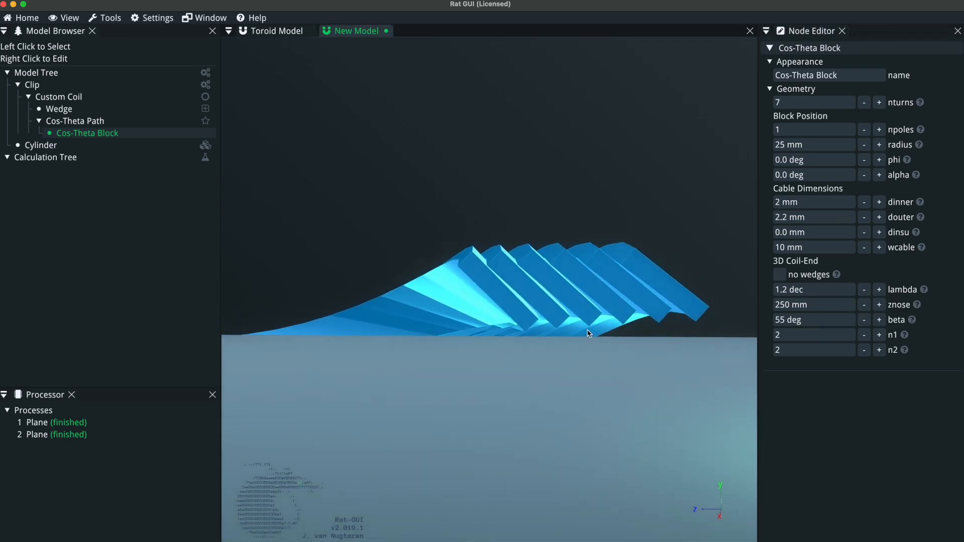
pyautogui.moveTo(631, 301)
pyautogui.mouseDown()
pyautogui.moveTo(617, 274)
pyautogui.moveTo(628, 285)
pyautogui.mouseUp()
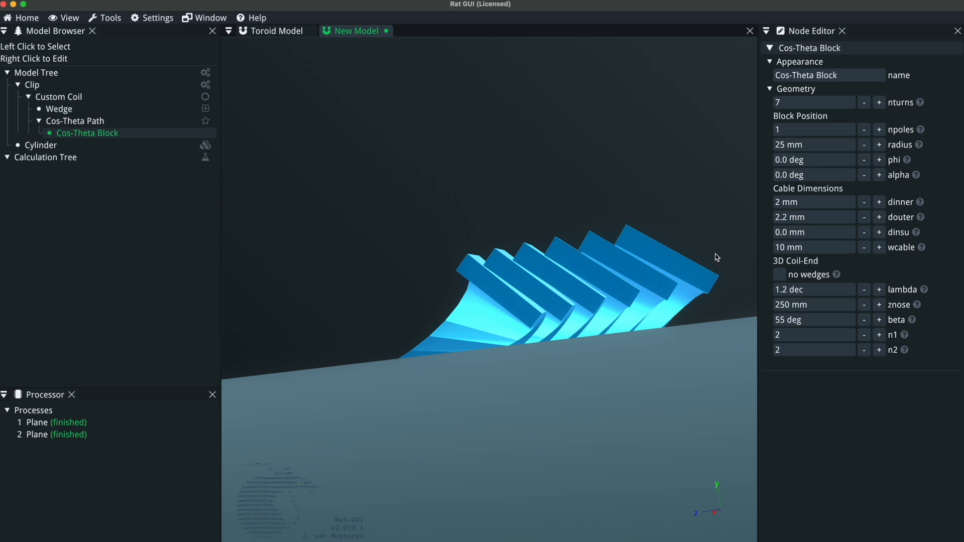
# Re-enable the block's no wedges option, inspect the stacked end turns on the cylinder, and read the lambda description.
pyautogui.click(780, 275)
pyautogui.moveTo(625, 279); pyautogui.dragTo(673, 297)
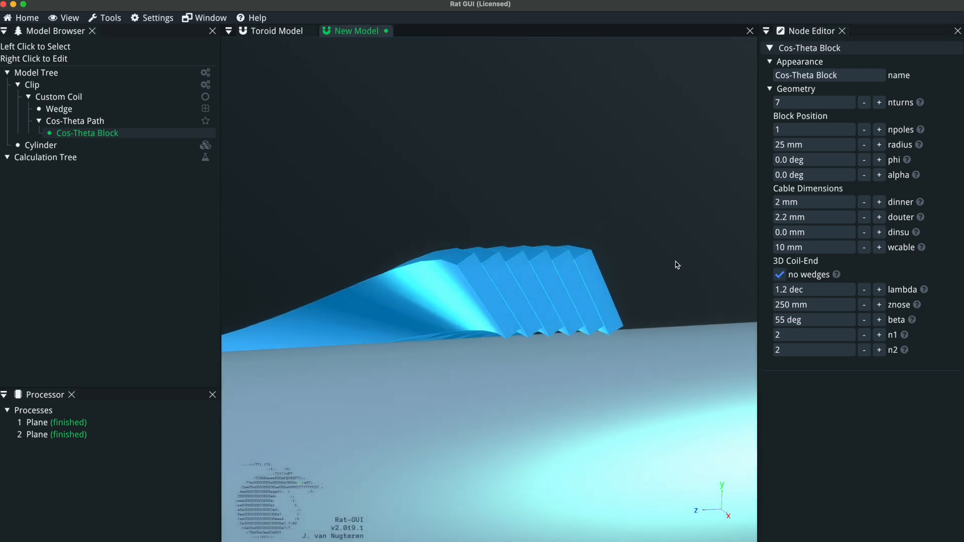
pyautogui.moveTo(458, 266); pyautogui.dragTo(544, 342)
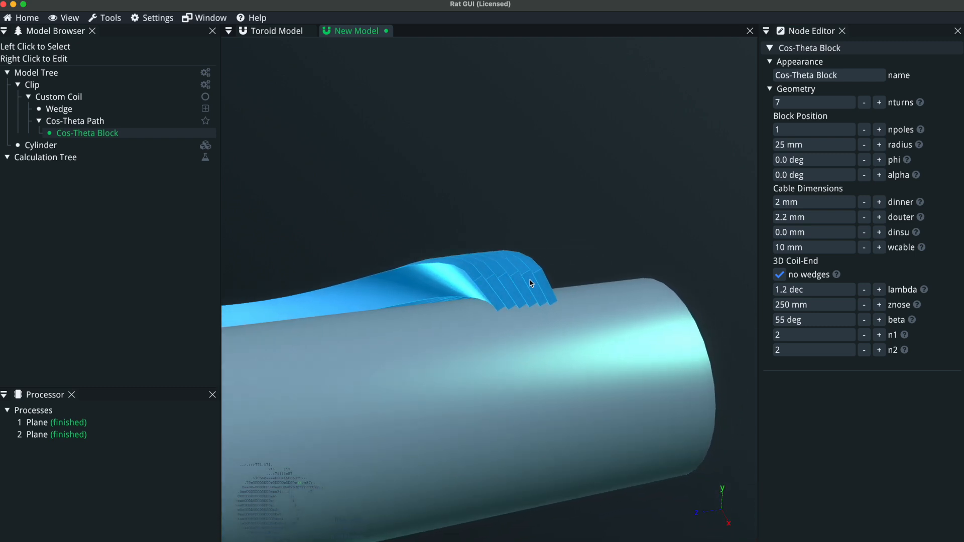
pyautogui.moveTo(491, 286); pyautogui.dragTo(442, 254)
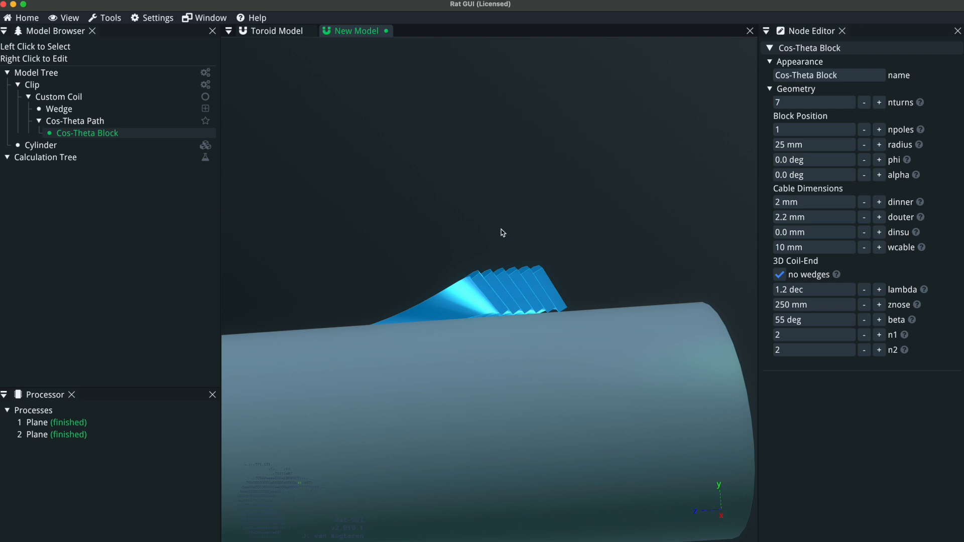
pyautogui.moveTo(501, 229)
pyautogui.mouseDown()
pyautogui.moveTo(484, 294)
pyautogui.moveTo(507, 281)
pyautogui.moveTo(516, 209)
pyautogui.moveTo(512, 223)
pyautogui.moveTo(501, 222)
pyautogui.moveTo(509, 230)
pyautogui.mouseUp()
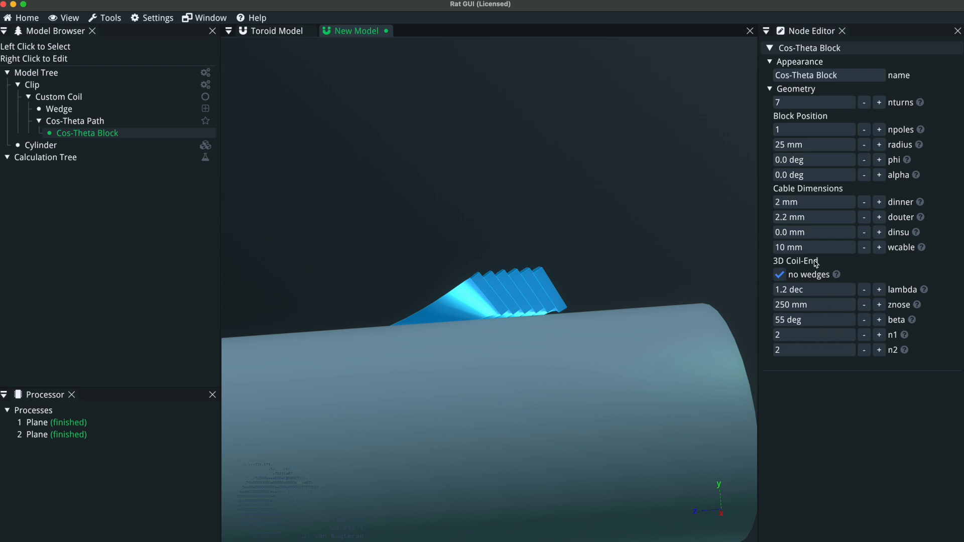
pyautogui.moveTo(925, 291)
pyautogui.moveTo(582, 312); pyautogui.dragTo(496, 355)
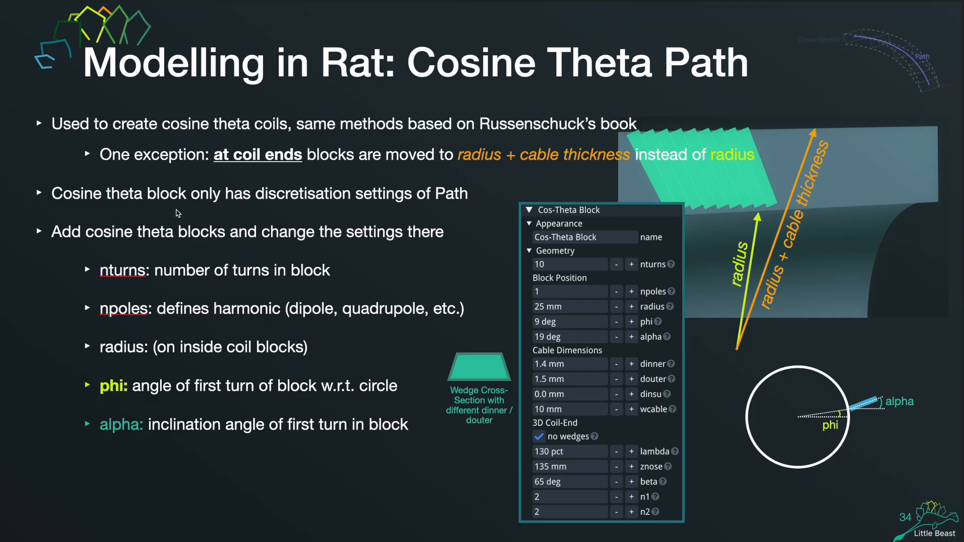
pyautogui.press('Right')
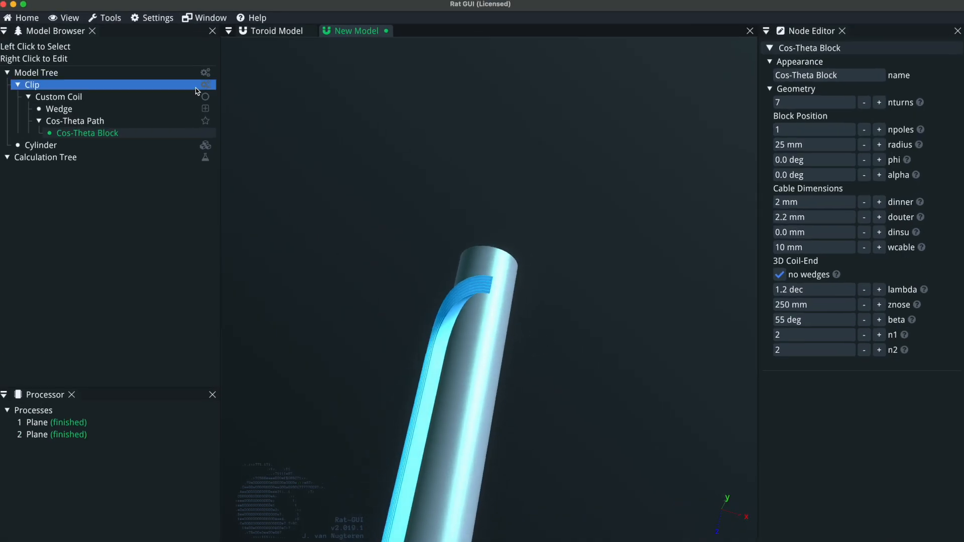
# Ungroup the Clip node to restore the full, unclipped Custom Coil around the cylinder.
pyautogui.click(65, 84)
pyautogui.rightClick(64, 86)
pyautogui.moveTo(156, 123)
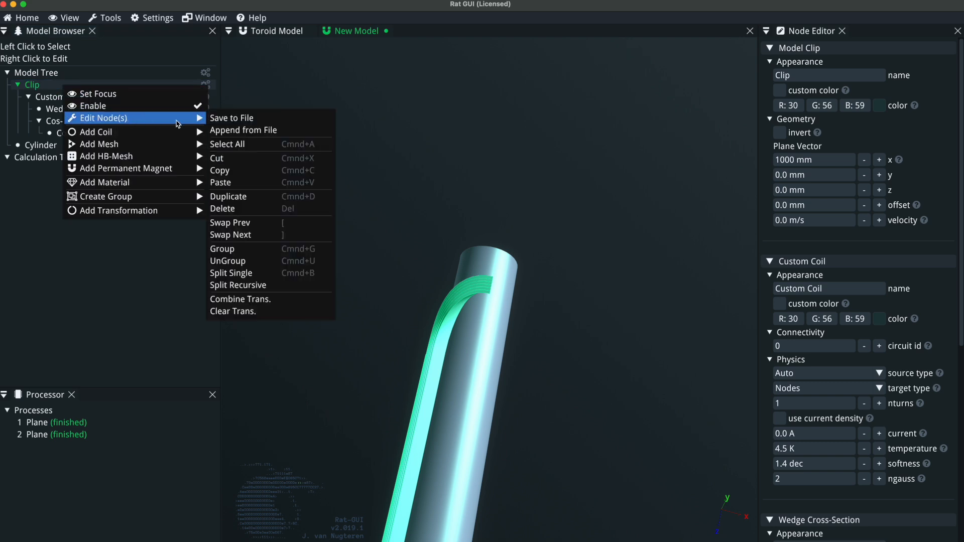
pyautogui.click(228, 261)
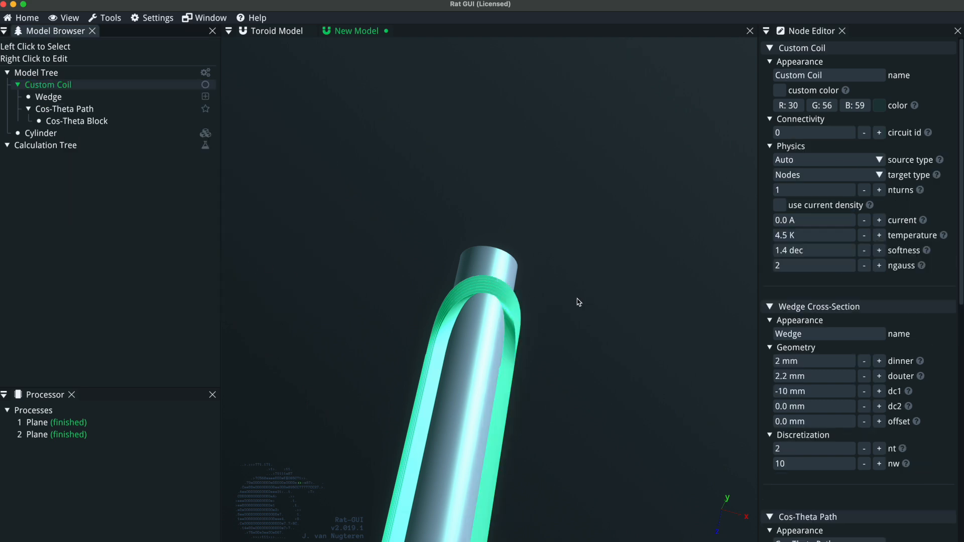
# Try a lambda value of 5 on the Cos-Theta Block to elongate the coil end.
pyautogui.click(75, 121)
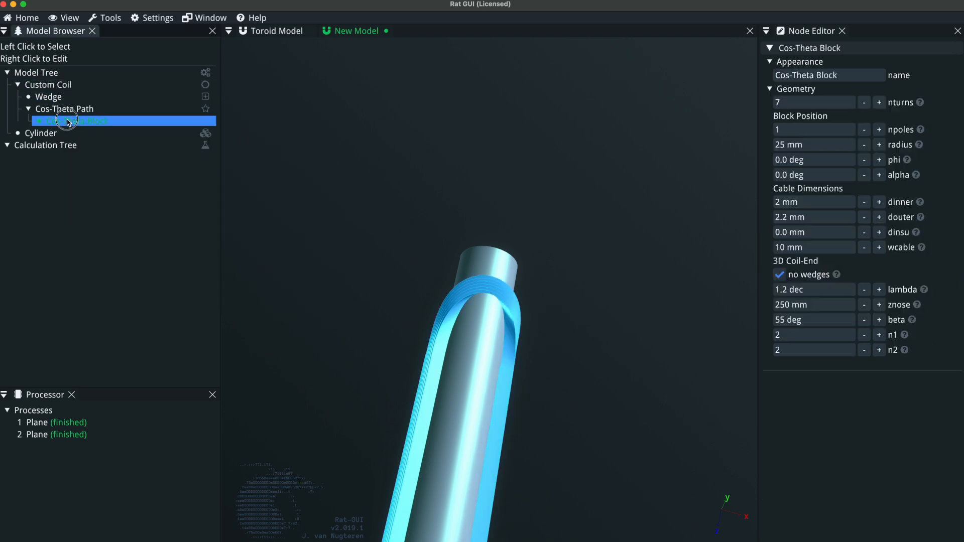
pyautogui.click(835, 290)
pyautogui.write('5')
pyautogui.press('Return')
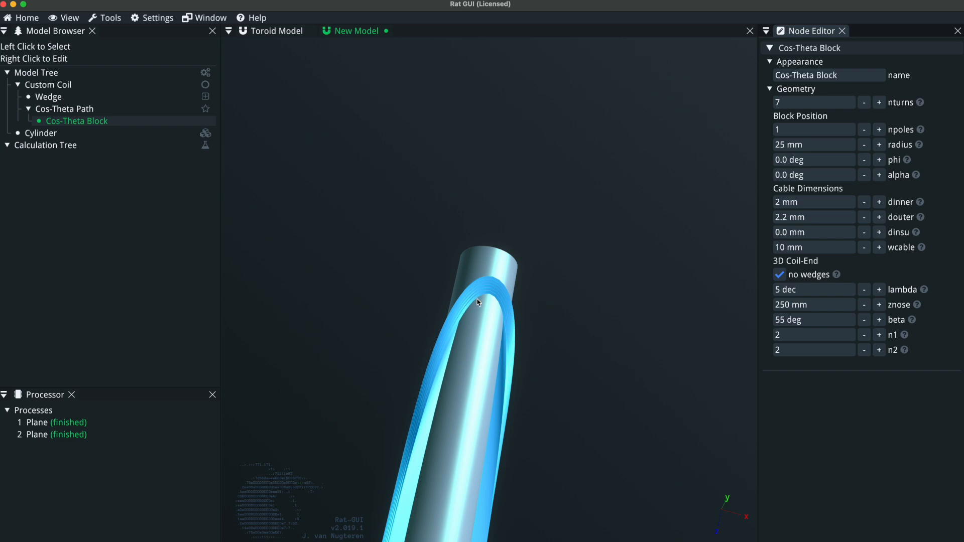
# Set the Cos-Theta Block's lambda to 1.
pyautogui.click(801, 290)
pyautogui.write('1')
pyautogui.press('Return')
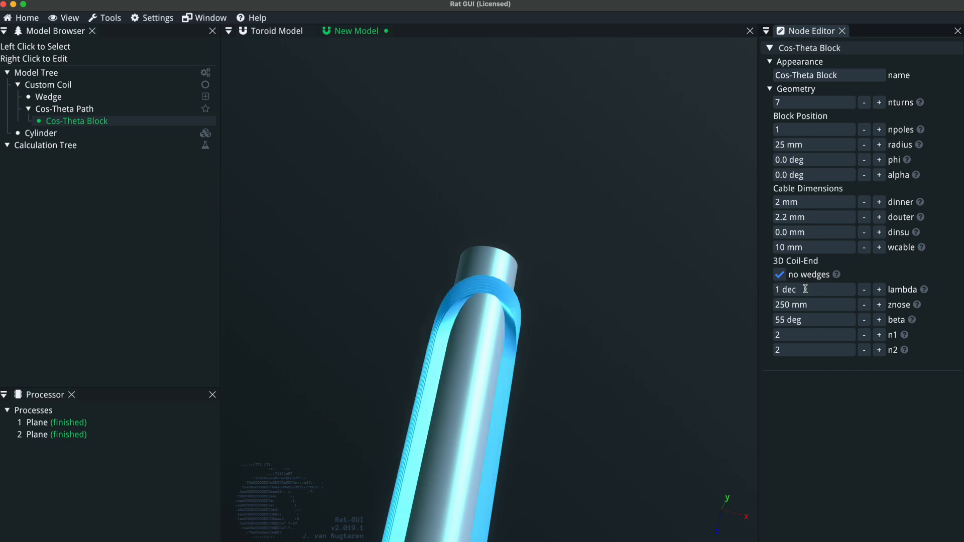
# Set the Cylinder's height to 500 mm to compare its end with the coil's znose position.
pyautogui.moveTo(920, 308)
pyautogui.scroll(-5, 460, 433)
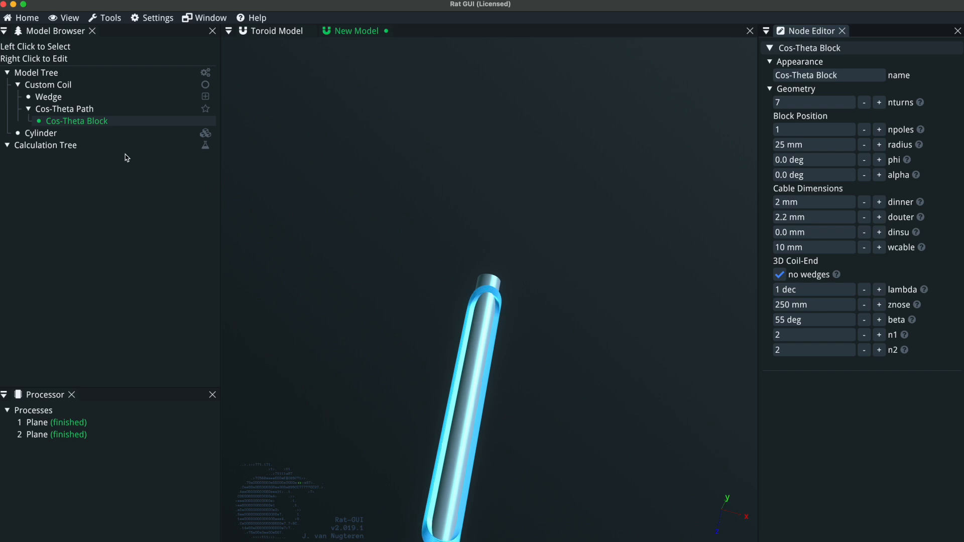
pyautogui.click(88, 132)
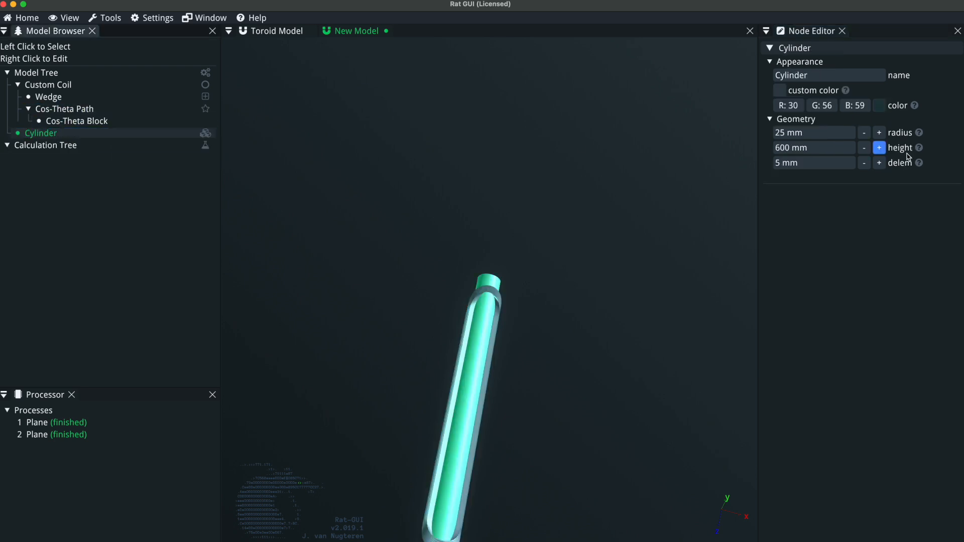
pyautogui.click(843, 149)
pyautogui.write('5')
pyautogui.press('Return')
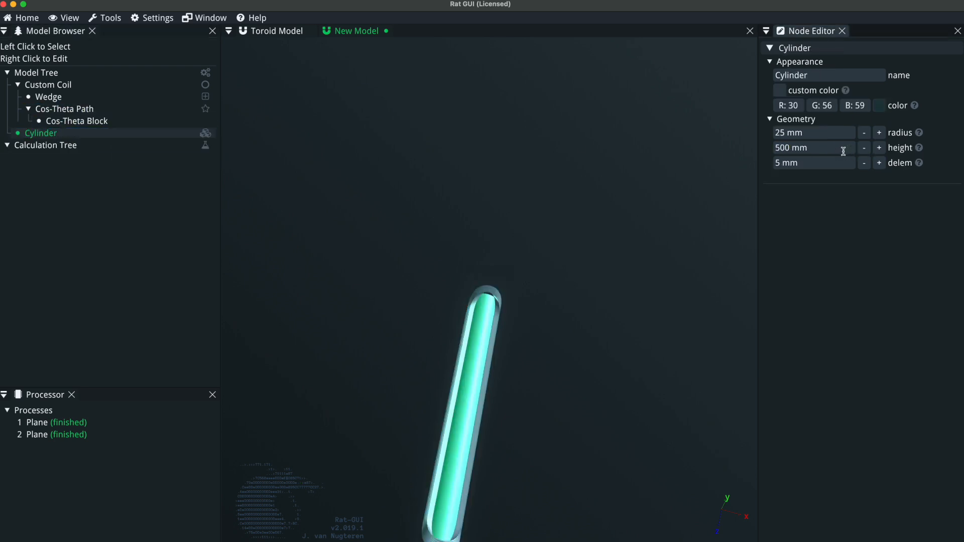
# Switch the view to orthographic along the Y normal and examine the coil's nose against the cylinder's end.
pyautogui.click(60, 109)
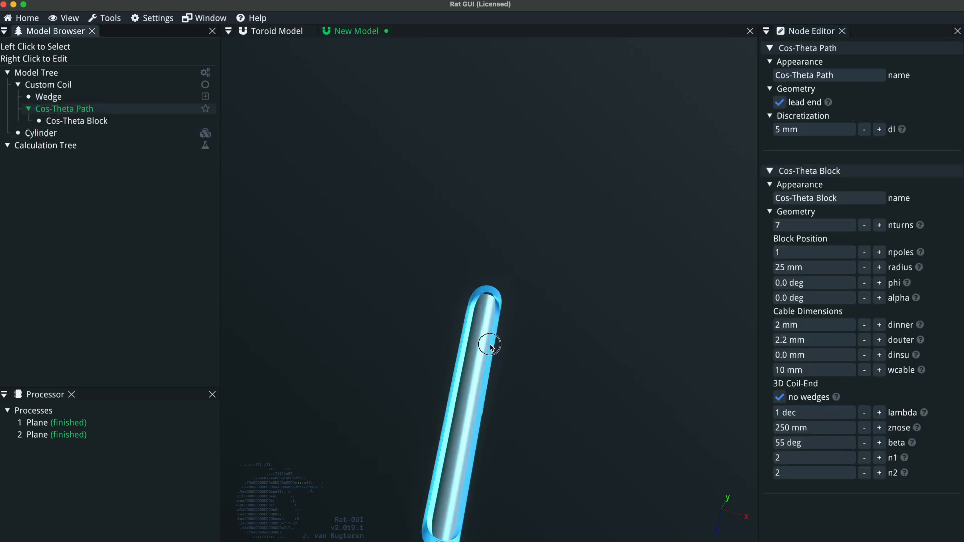
pyautogui.click(63, 19)
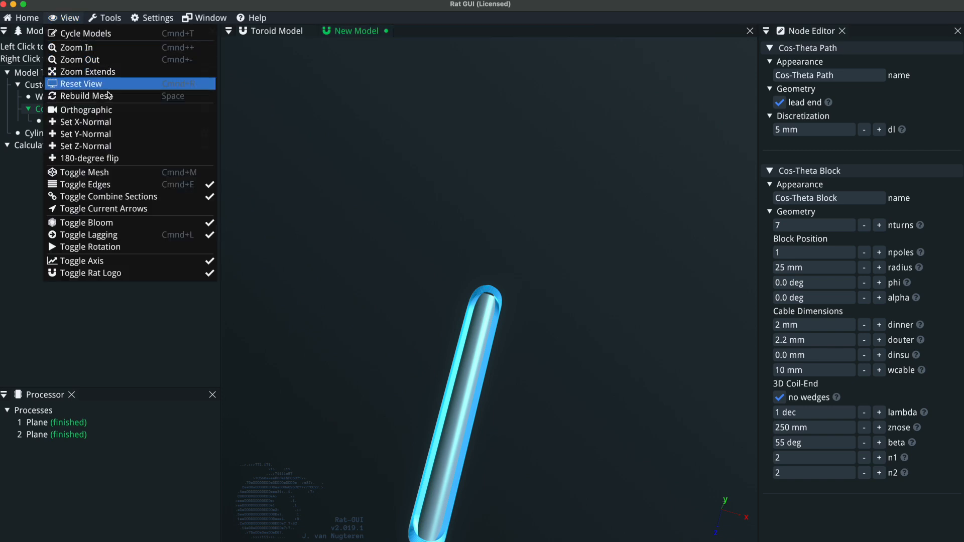
pyautogui.click(113, 110)
pyautogui.scroll(5, 523, 283)
pyautogui.moveTo(459, 343); pyautogui.dragTo(437, 393)
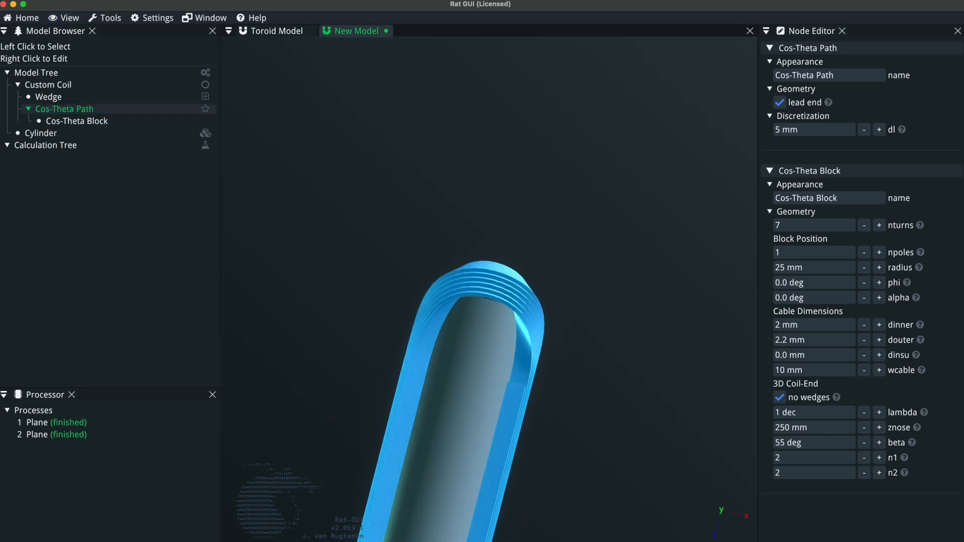
pyautogui.click(64, 18)
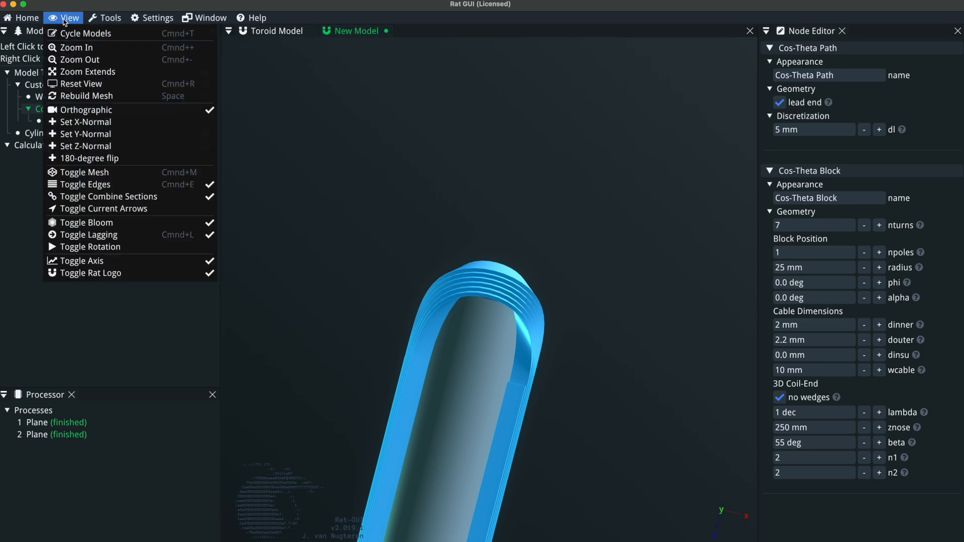
pyautogui.click(101, 136)
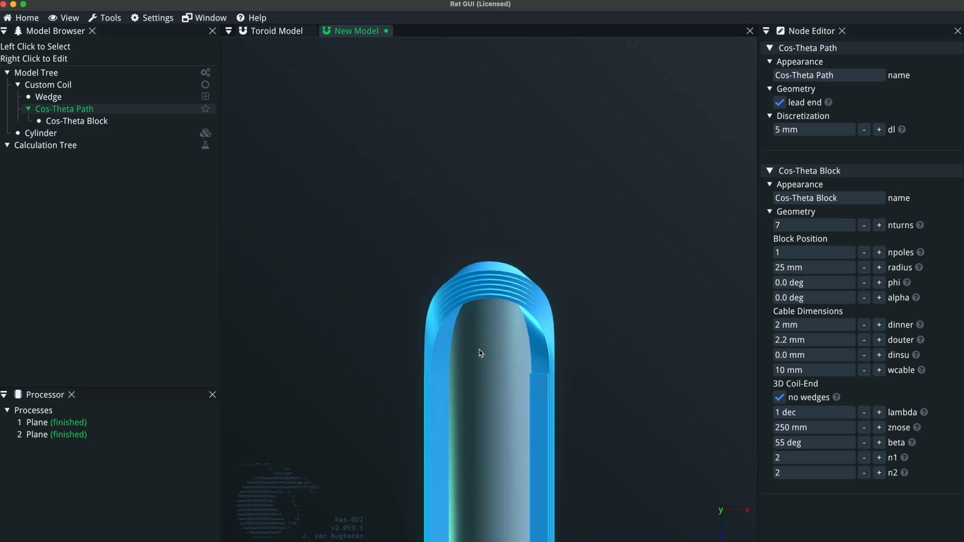
pyautogui.scroll(5, 485, 332)
pyautogui.moveTo(491, 328)
pyautogui.mouseDown()
pyautogui.moveTo(490, 338)
pyautogui.moveTo(489, 308)
pyautogui.moveTo(493, 326)
pyautogui.mouseUp()
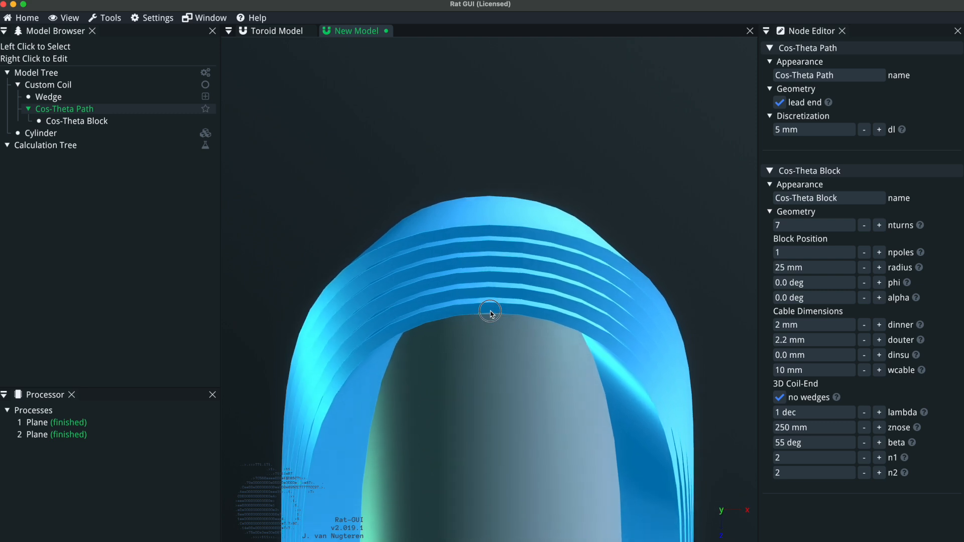
pyautogui.click(491, 316)
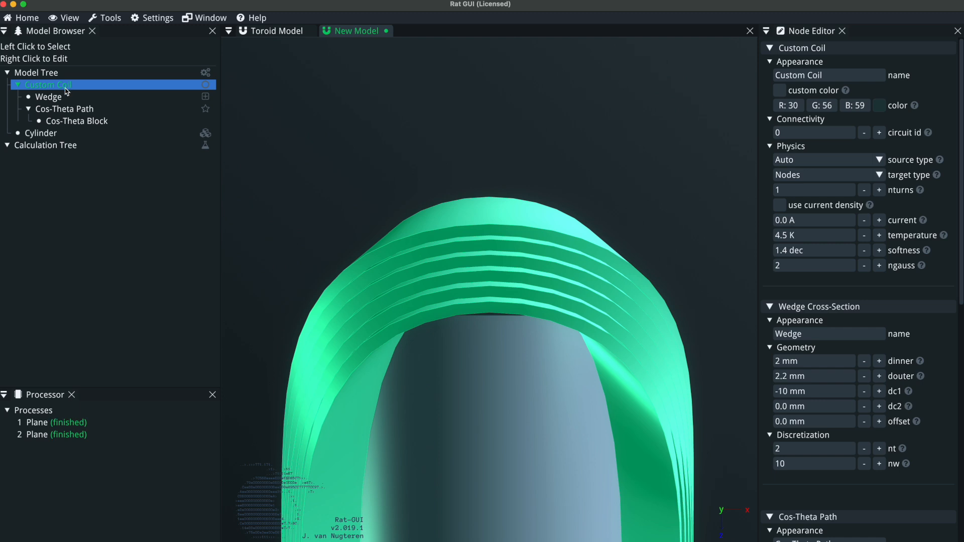
# Refine the Cos-Theta Path's discretization by setting dl to 1 mm.
pyautogui.click(64, 109)
pyautogui.click(845, 129)
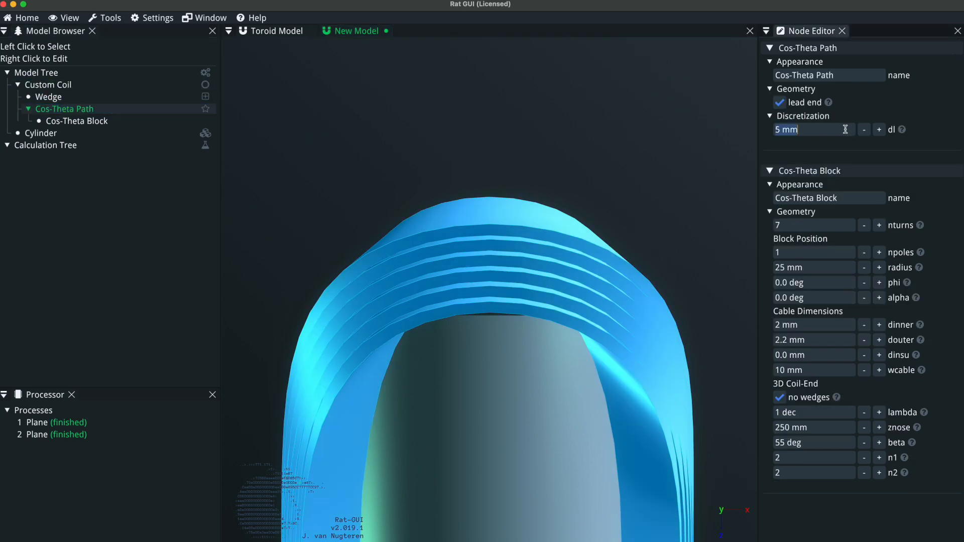
pyautogui.write('1')
pyautogui.press('Return')
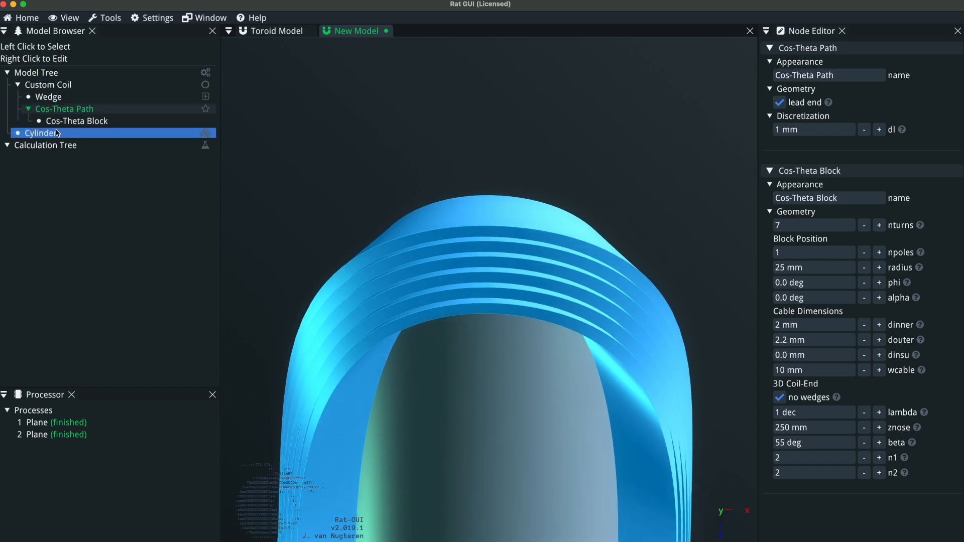
# Try a radius of 40 mm on the Cylinder and compare its end with the coil nose.
pyautogui.click(105, 132)
pyautogui.click(836, 132)
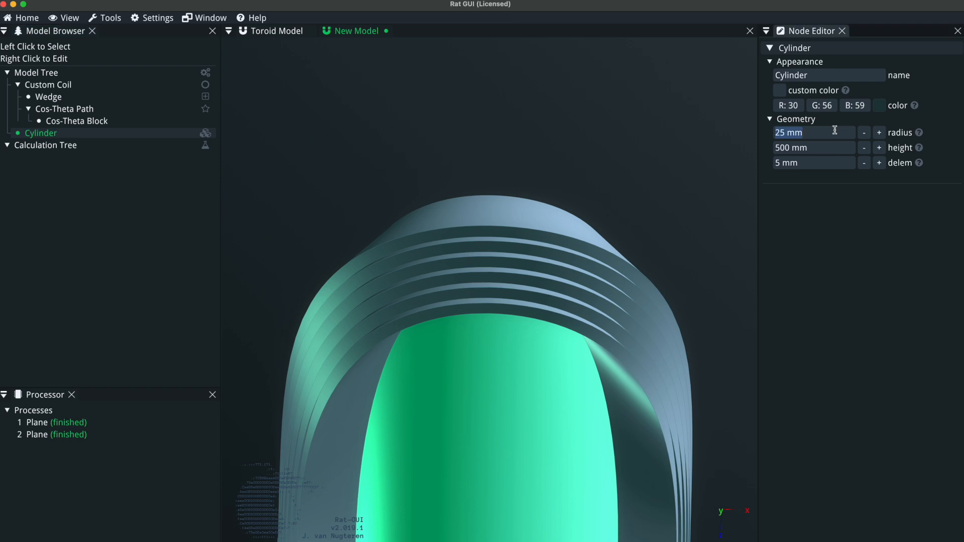
pyautogui.write('40')
pyautogui.press('Return')
pyautogui.moveTo(576, 273); pyautogui.dragTo(574, 255)
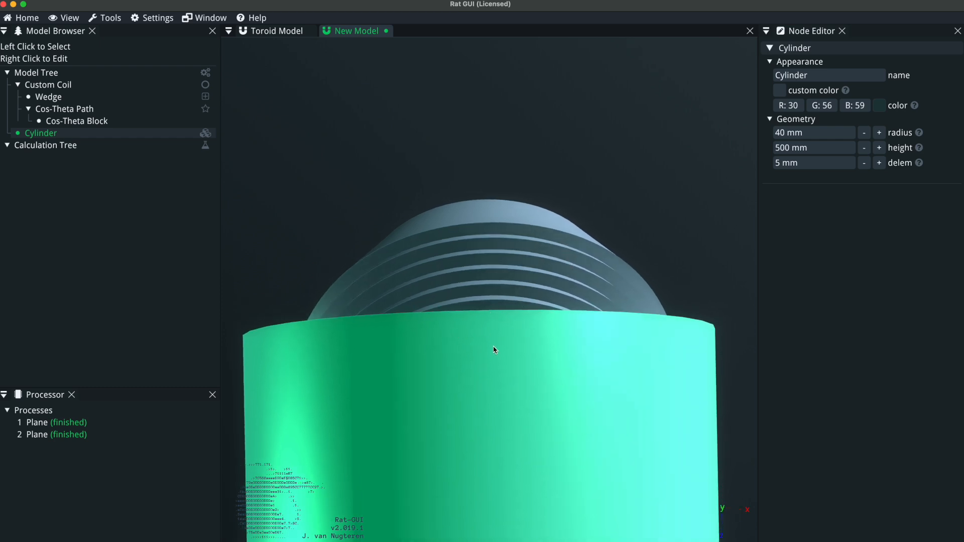
# Set the Cylinder's radius to 25 mm and look over the whole coil end.
pyautogui.click(83, 121)
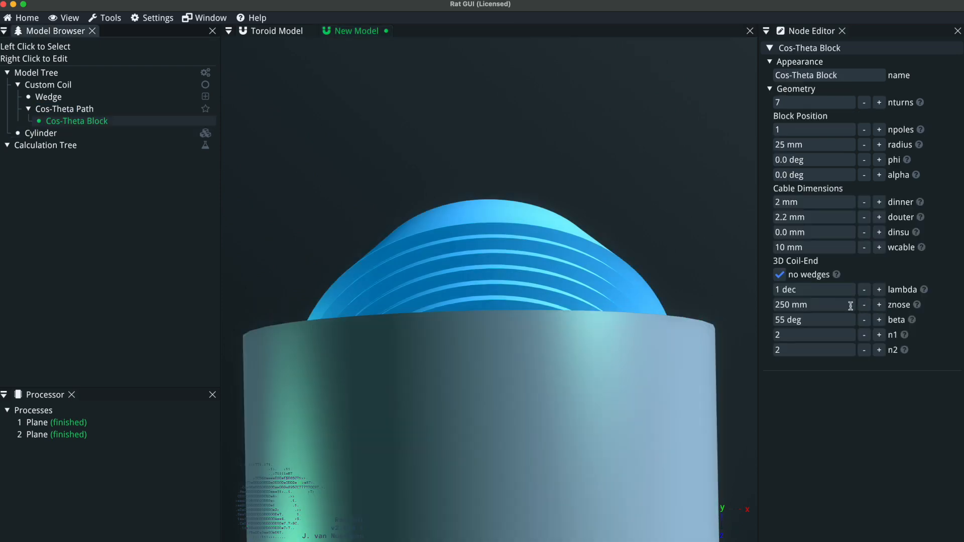
pyautogui.click(41, 133)
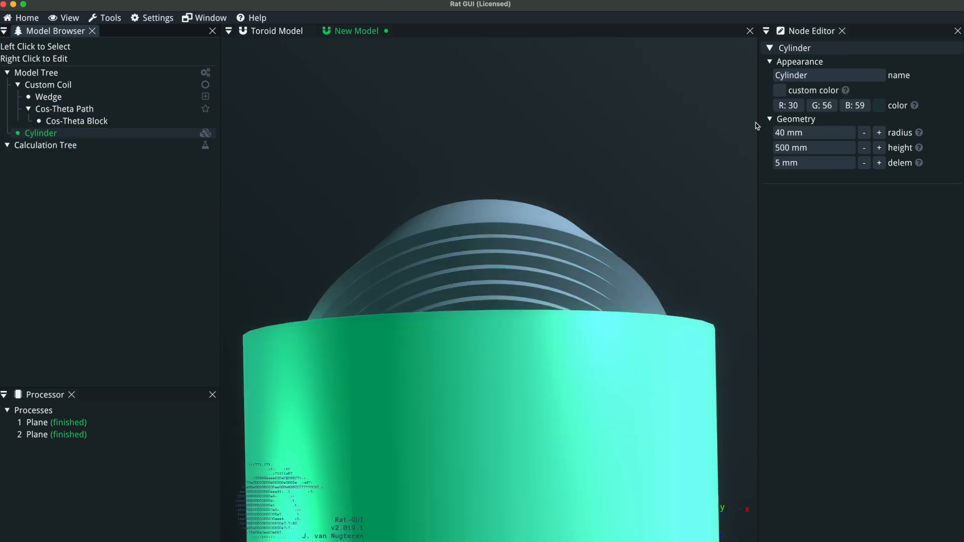
pyautogui.doubleClick(829, 132)
pyautogui.write('25')
pyautogui.press('Return')
pyautogui.moveTo(398, 241); pyautogui.dragTo(442, 178)
pyautogui.scroll(-5, 442, 179)
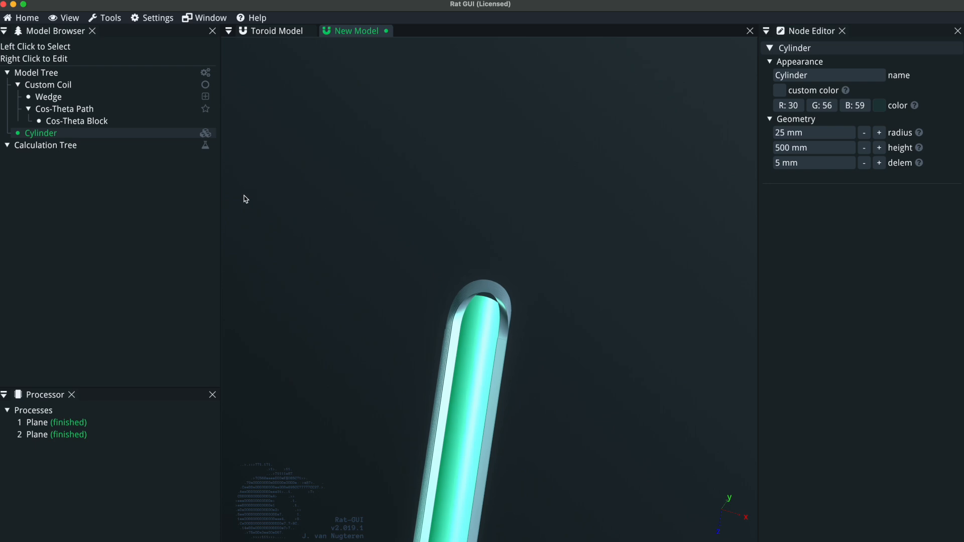
# Set the Cylinder's height to 600 mm so it extends past the coil end.
pyautogui.click(117, 123)
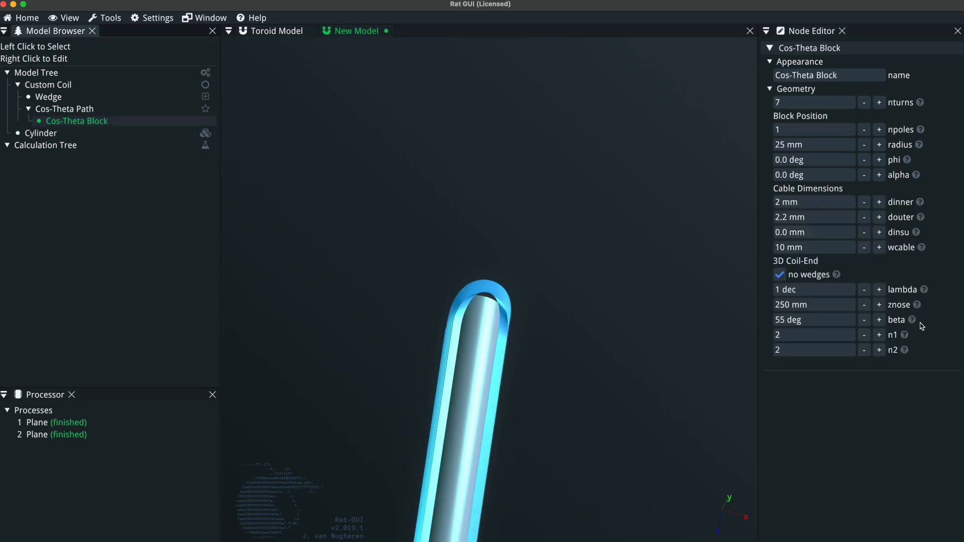
pyautogui.moveTo(413, 399); pyautogui.dragTo(304, 260)
pyautogui.scroll(5, 523, 360)
pyautogui.click(71, 135)
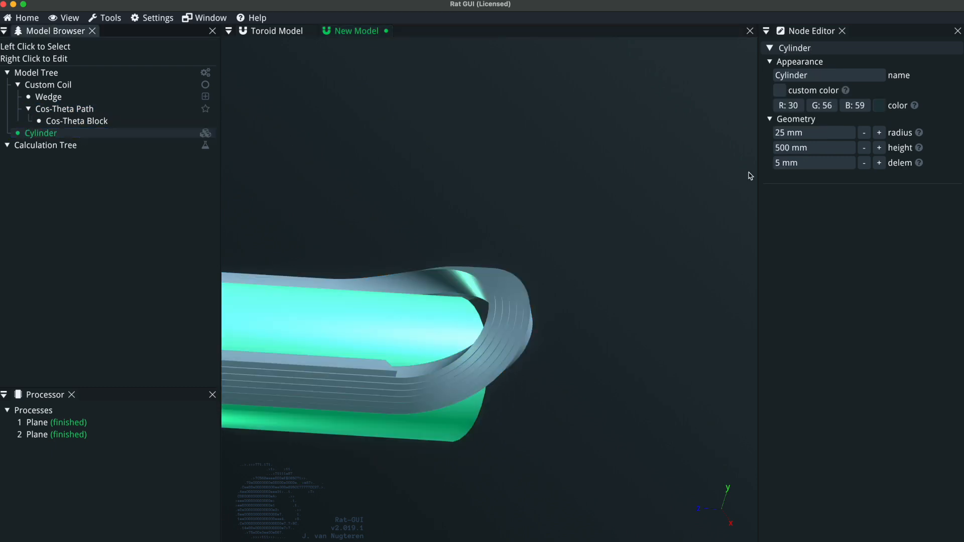
pyautogui.click(820, 146)
pyautogui.write('600')
pyautogui.press('Return')
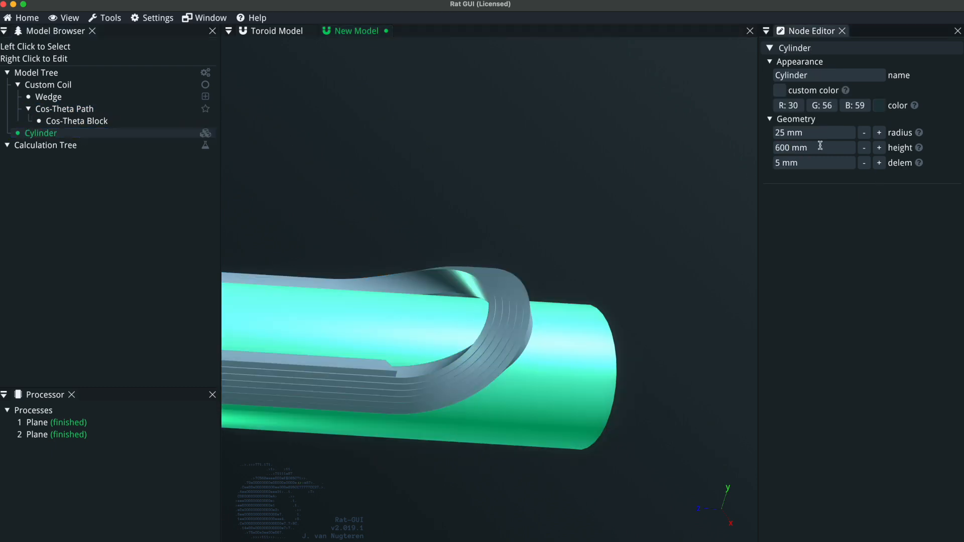
# Group the Custom Coil in a Clip and view the cut turns at the coil end from the side.
pyautogui.moveTo(570, 225); pyautogui.dragTo(529, 134)
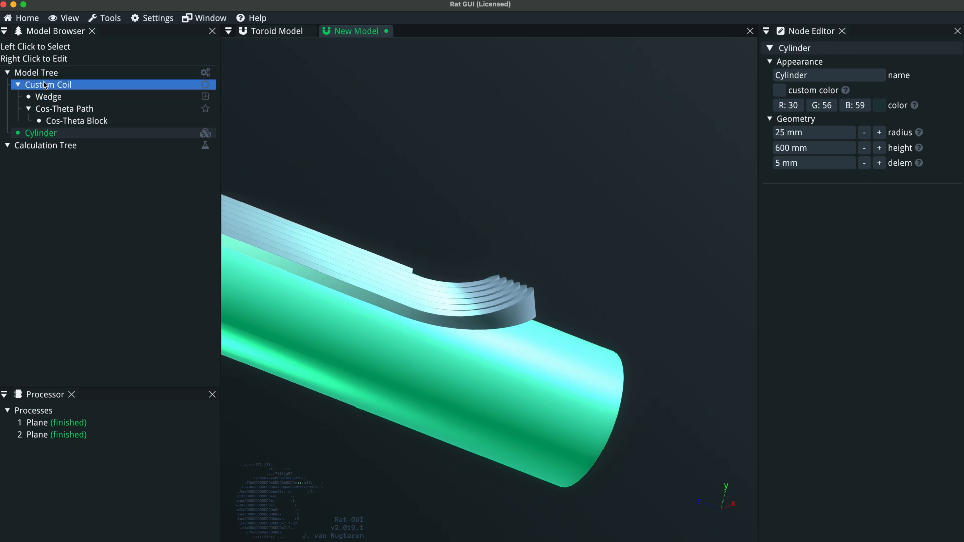
pyautogui.rightClick(44, 85)
pyautogui.moveTo(126, 169)
pyautogui.click(187, 234)
pyautogui.moveTo(413, 396); pyautogui.dragTo(486, 284)
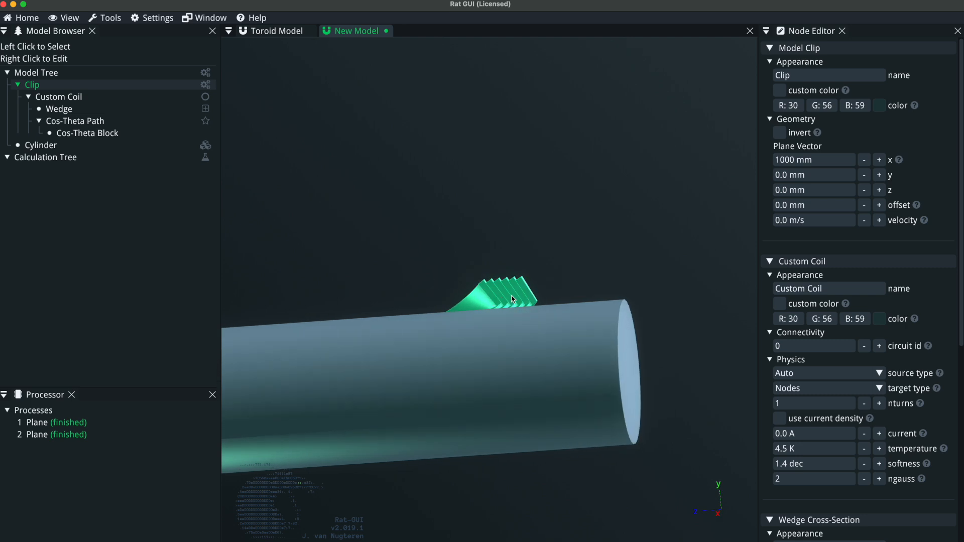
# Try a beta angle of 90 deg on the Cos-Theta Block and inspect the clipped end turns.
pyautogui.click(87, 132)
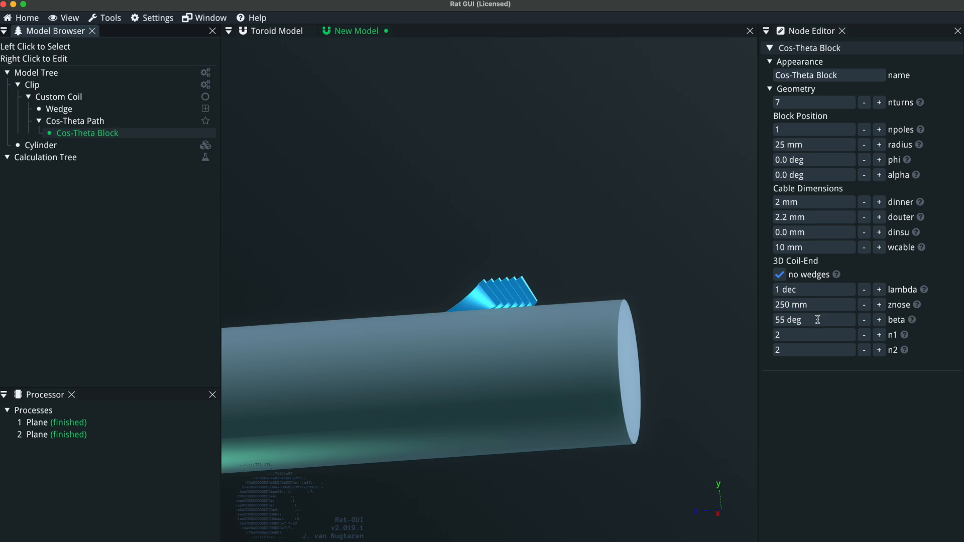
pyautogui.click(818, 320)
pyautogui.write('90')
pyautogui.press('Return')
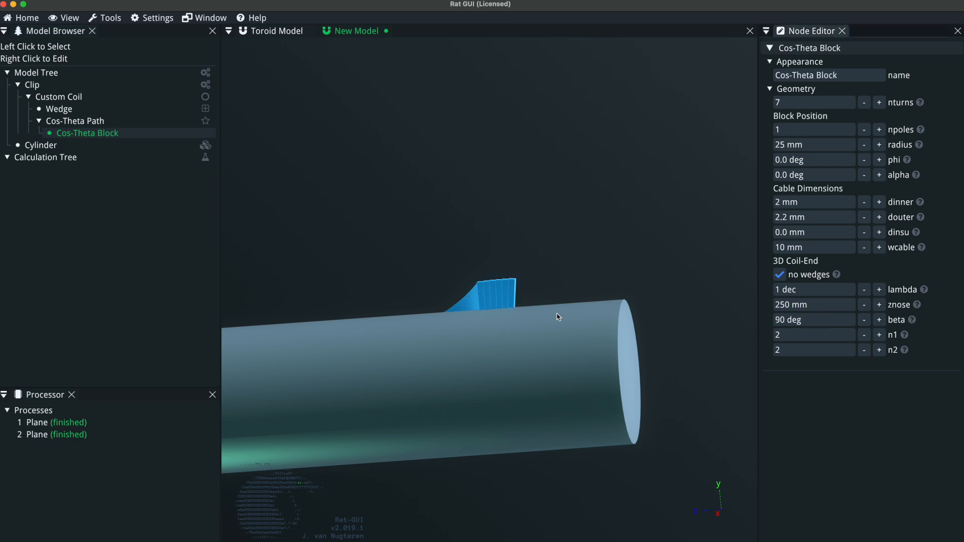
pyautogui.scroll(5, 542, 310)
pyautogui.moveTo(464, 339); pyautogui.dragTo(461, 316)
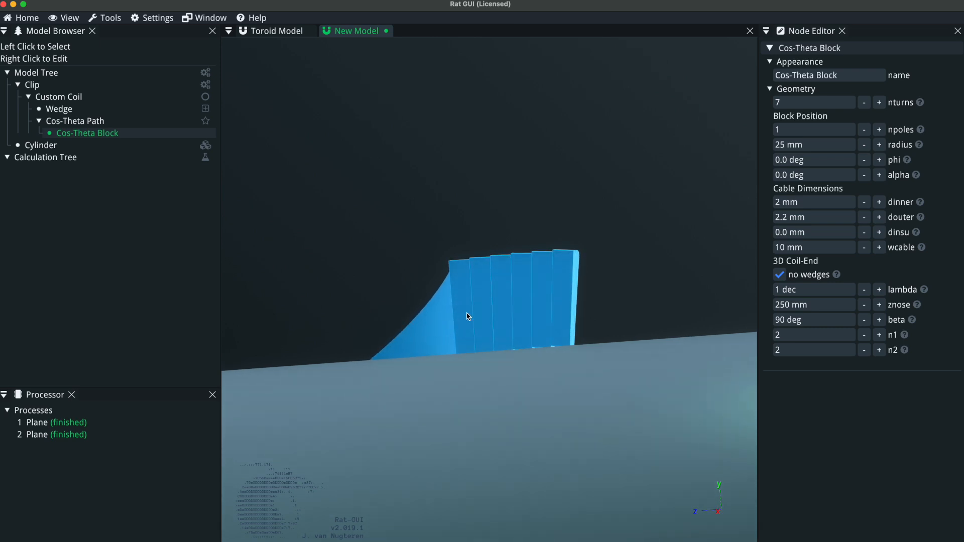
# Set the Cos-Theta Block's beta to 50 deg and inspect the tilt of the clipped end turns.
pyautogui.click(818, 319)
pyautogui.write('50')
pyautogui.press('Return')
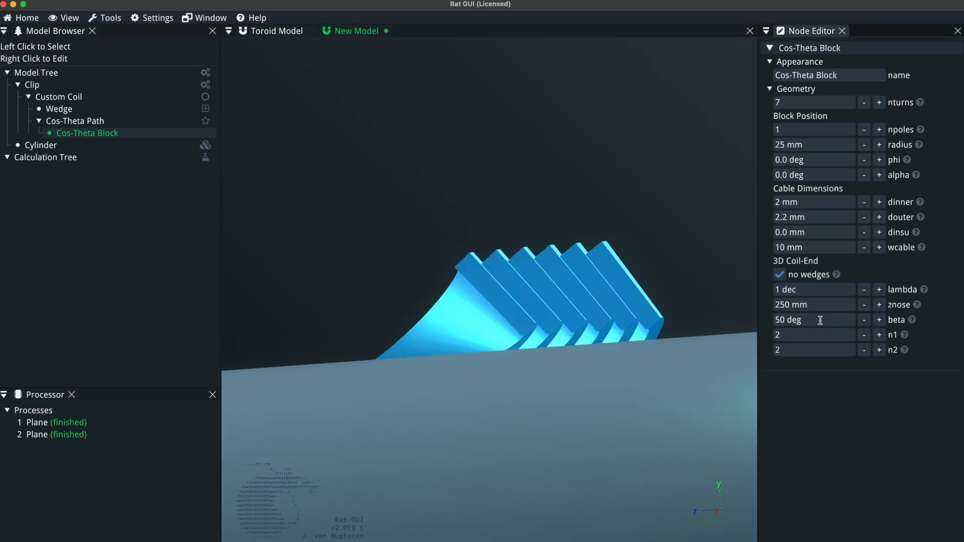
pyautogui.moveTo(484, 308); pyautogui.dragTo(501, 344)
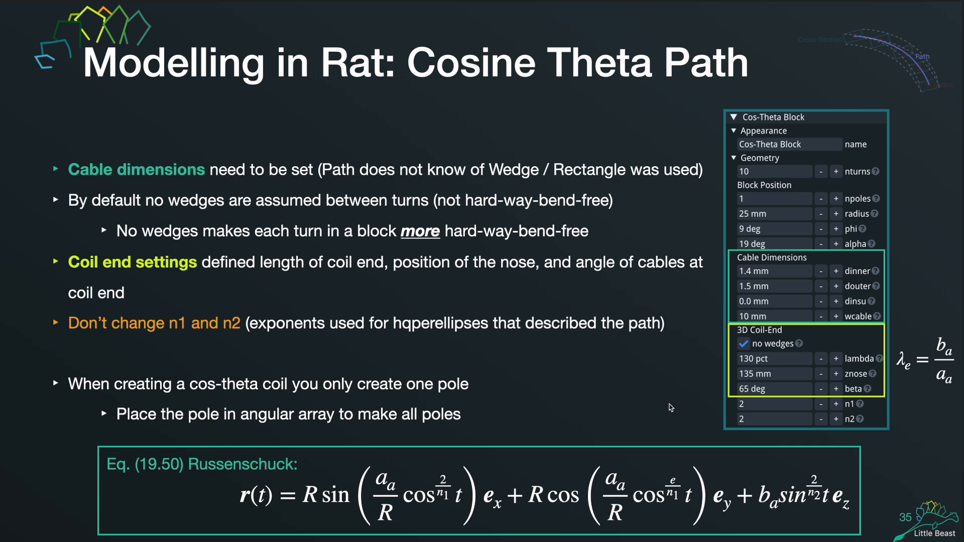
# Switch from the slides back to Rat GUI, set the Cos-Theta Block's n1 to 3.5 and inspect the coil-end shape.
pyautogui.press('super+Tab')
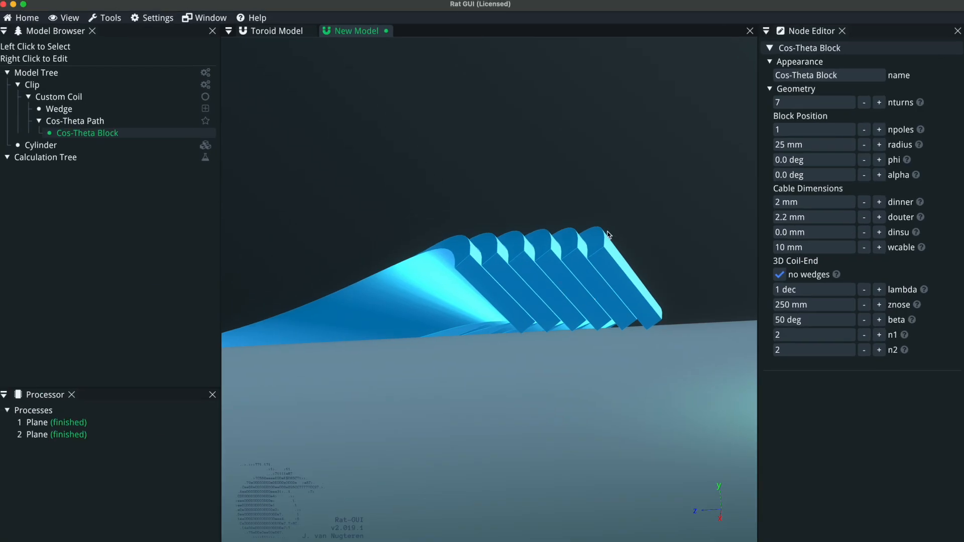
pyautogui.moveTo(607, 235); pyautogui.dragTo(809, 338)
pyautogui.click(842, 337)
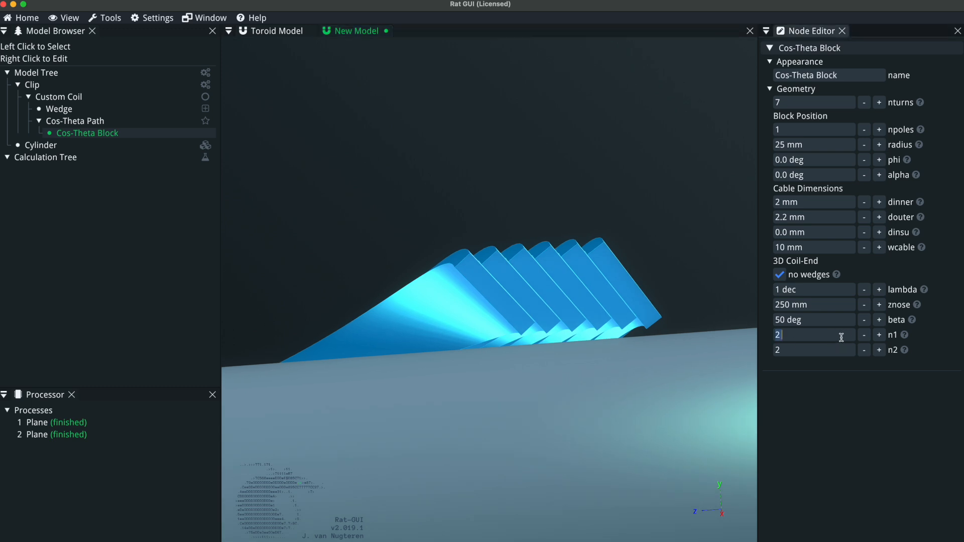
pyautogui.press('Return')
pyautogui.click(841, 336)
pyautogui.write('3.5')
pyautogui.press('Return')
pyautogui.moveTo(635, 377); pyautogui.dragTo(681, 325)
# Set the Cos-Theta Block's n2 to 3.
pyautogui.click(803, 347)
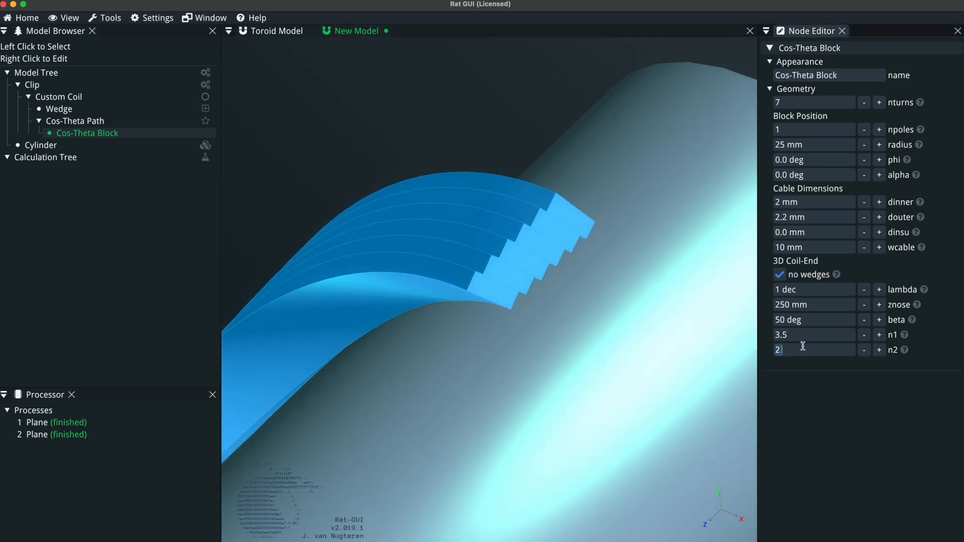
pyautogui.write('3')
pyautogui.press('Return')
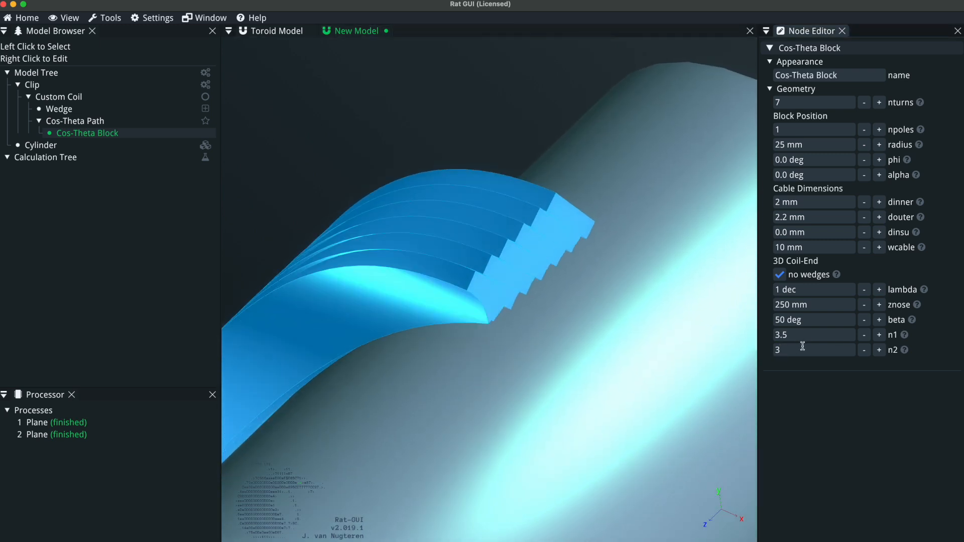
# Try an n2 value of 4 on the Cos-Theta Block and inspect the whole coil shape around the cylinder.
pyautogui.click(802, 350)
pyautogui.press('Return')
pyautogui.scroll(-10, 560, 357)
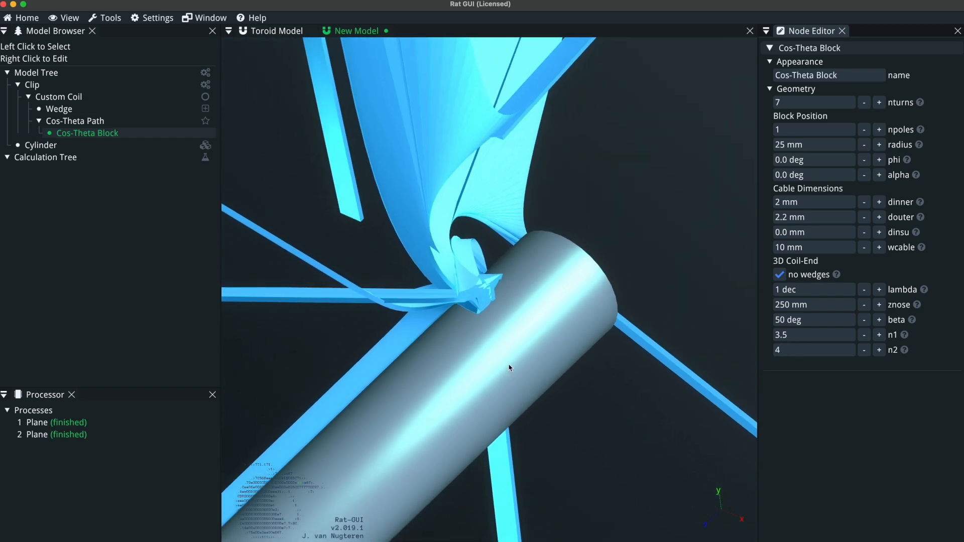
pyautogui.moveTo(543, 324); pyautogui.dragTo(406, 332)
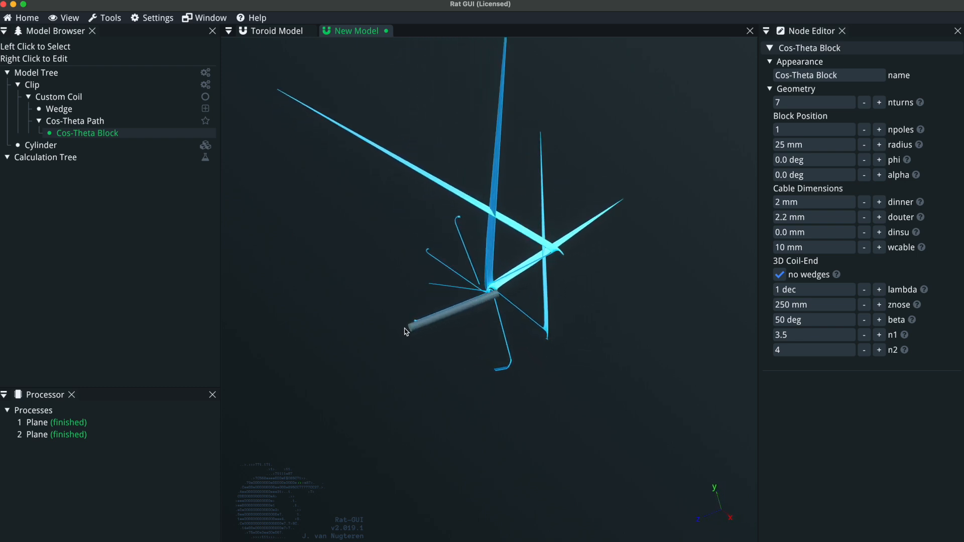
# Return the Cos-Theta Block's n2 to 3 and view the coil end again.
pyautogui.click(831, 351)
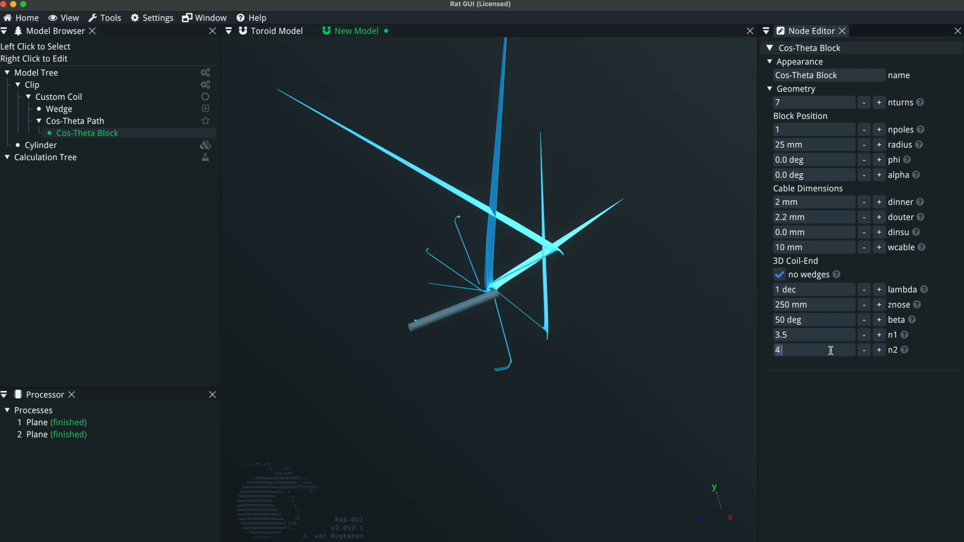
pyautogui.press('Return')
pyautogui.moveTo(420, 345); pyautogui.dragTo(485, 352)
pyautogui.scroll(5, 485, 304)
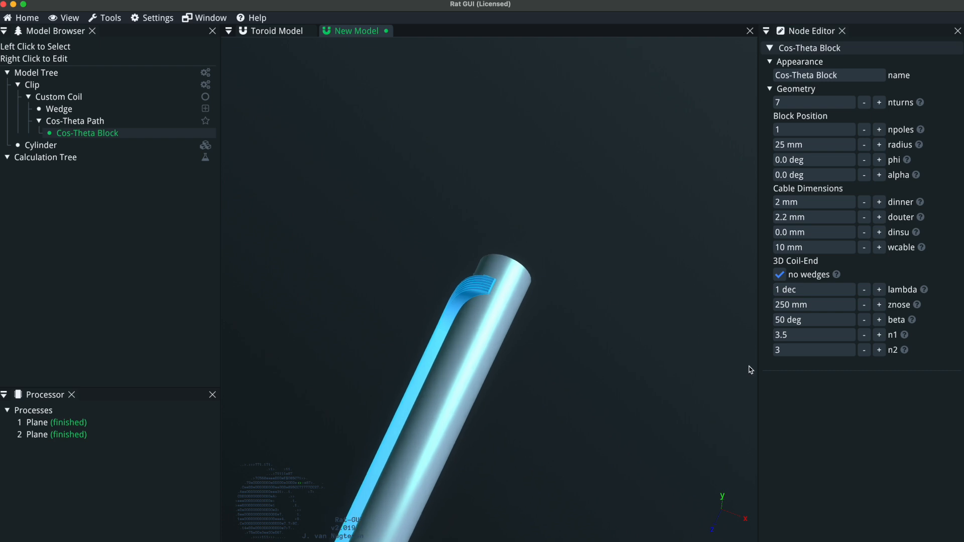
# Set both n2 and n1 of the Cos-Theta Block to 2 and view the coil along the cylinder.
pyautogui.click(787, 351)
pyautogui.write('2')
pyautogui.press('Return')
pyautogui.click(789, 335)
pyautogui.write('2')
pyautogui.press('Return')
pyautogui.moveTo(490, 326); pyautogui.dragTo(502, 230)
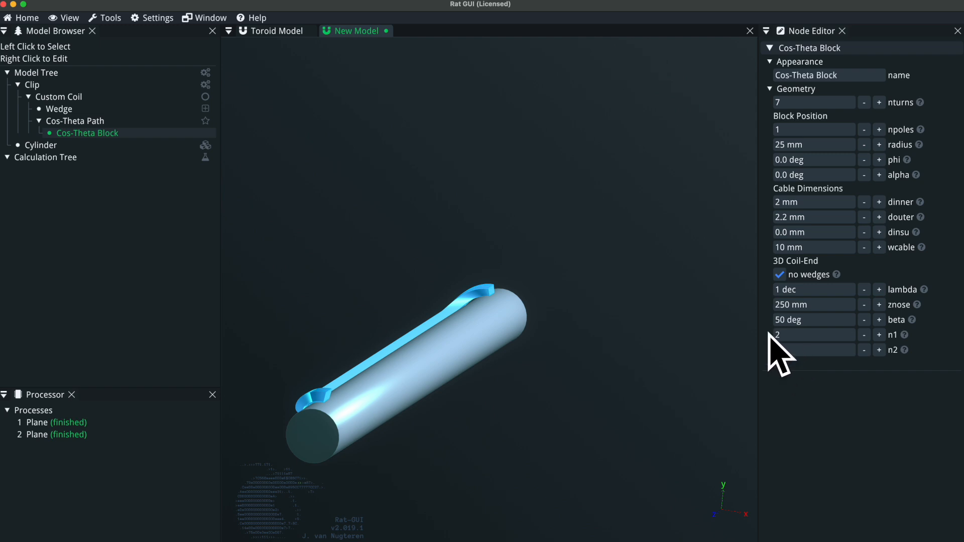
# Inspect the clipped coil end up close, set n1 to 3.5, and view the end turns from the side.
pyautogui.moveTo(500, 354); pyautogui.dragTo(589, 389)
pyautogui.scroll(8, 479, 302)
pyautogui.moveTo(453, 306); pyautogui.dragTo(427, 261)
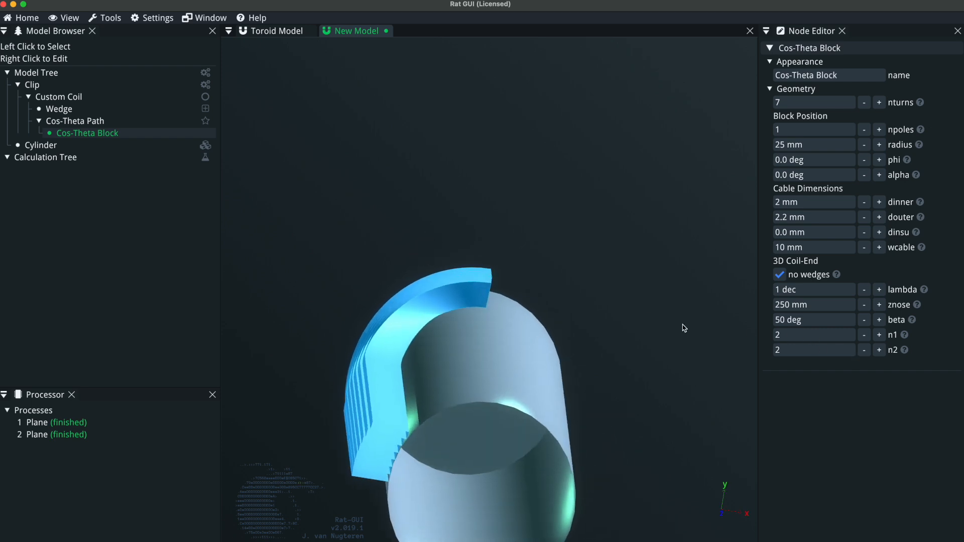
pyautogui.doubleClick(792, 335)
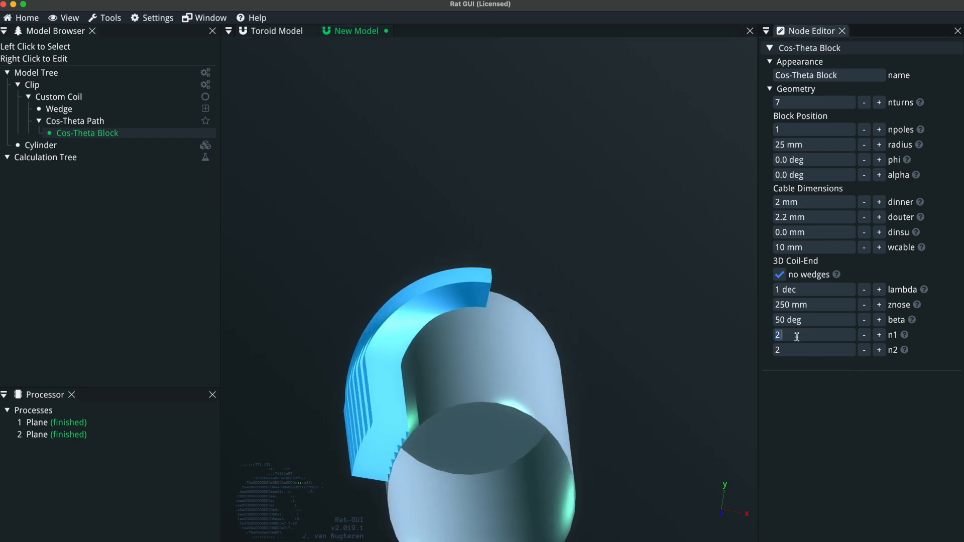
pyautogui.write('3')
pyautogui.moveTo(453, 377); pyautogui.dragTo(582, 419)
# Compare the coil-end turns by switching the block's n1 to 2 and back to 3.5.
pyautogui.doubleClick(827, 336)
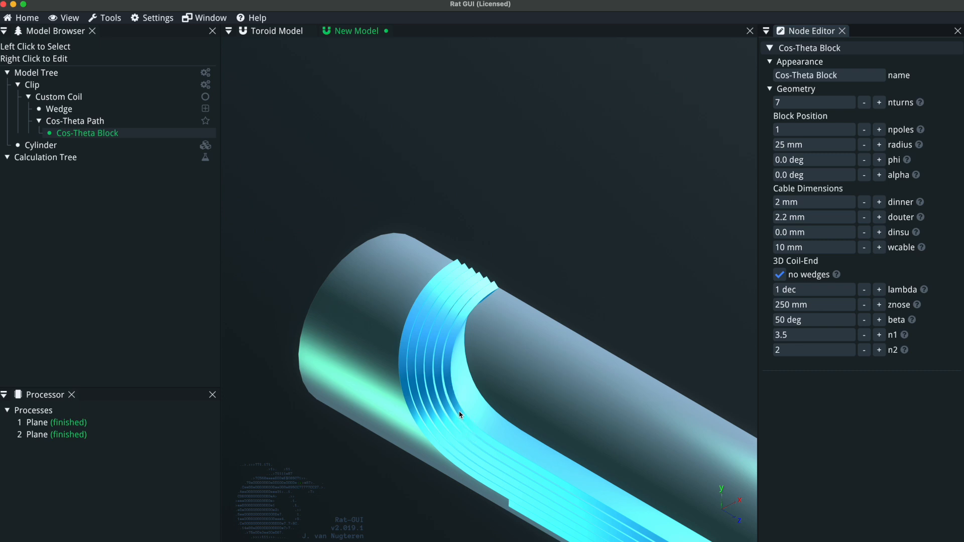
pyautogui.doubleClick(820, 335)
pyautogui.write('2')
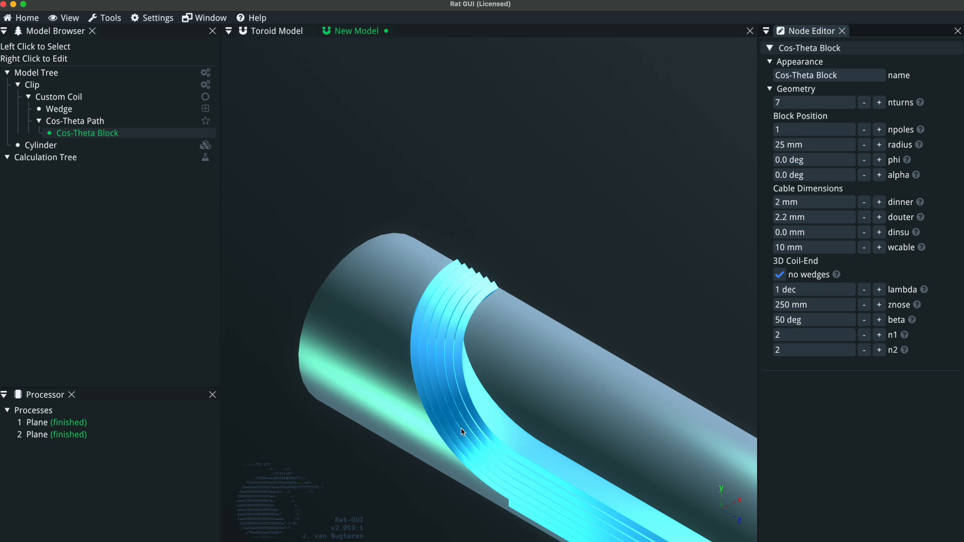
pyautogui.click(785, 335)
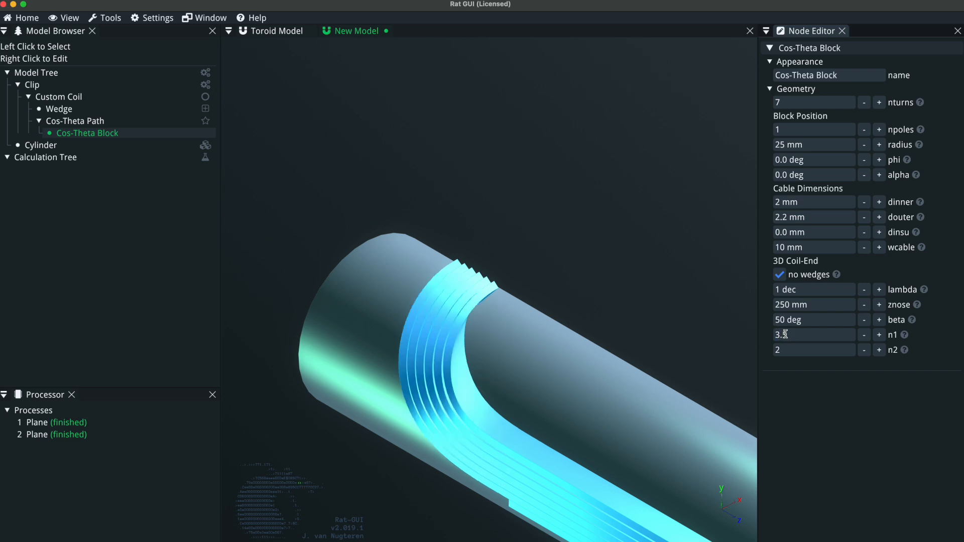
pyautogui.moveTo(519, 427); pyautogui.dragTo(452, 299)
# Show the mesh lines on the model, examine the meshing of the coil end, and hide the mesh again.
pyautogui.click(65, 18)
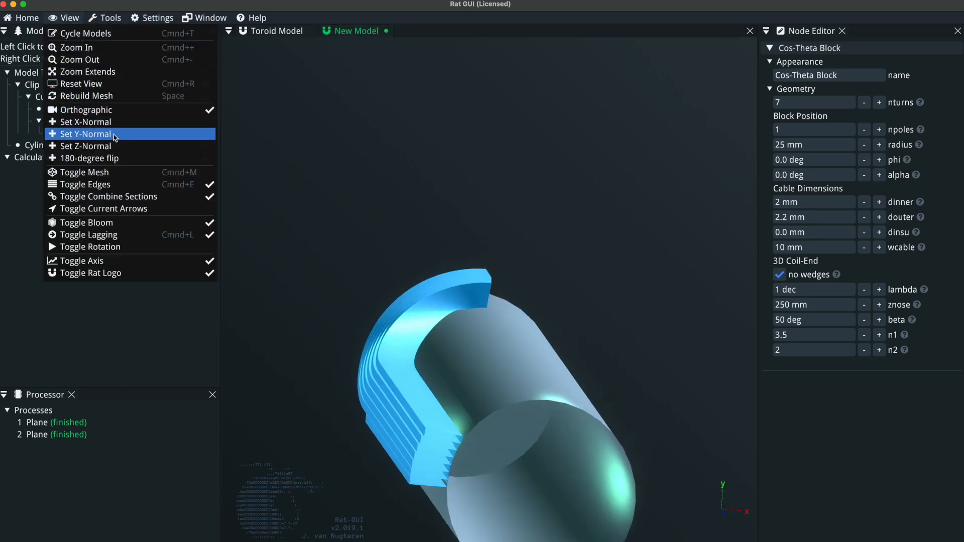
pyautogui.click(109, 172)
pyautogui.moveTo(458, 294); pyautogui.dragTo(501, 340)
pyautogui.scroll(5, 408, 273)
pyautogui.scroll(-4, 386, 315)
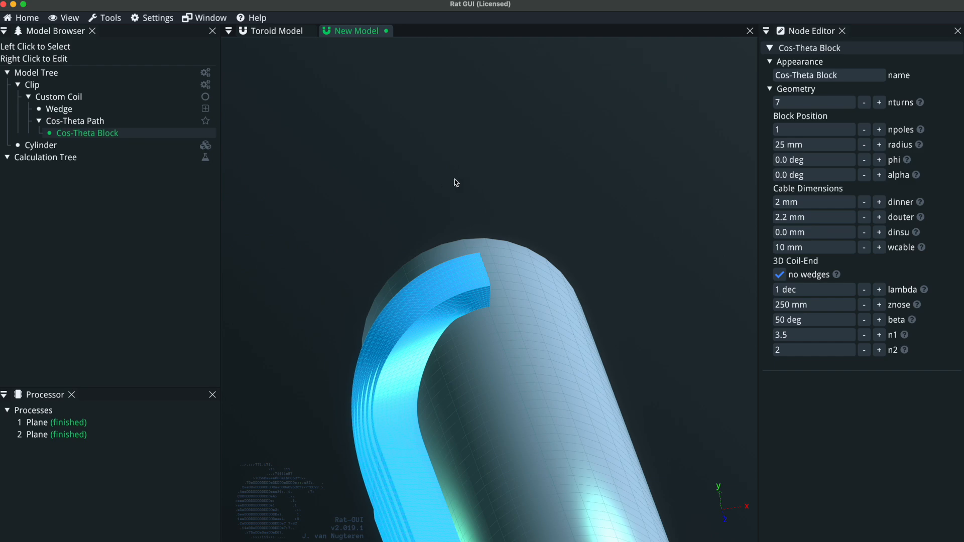
pyautogui.scroll(-4, 455, 181)
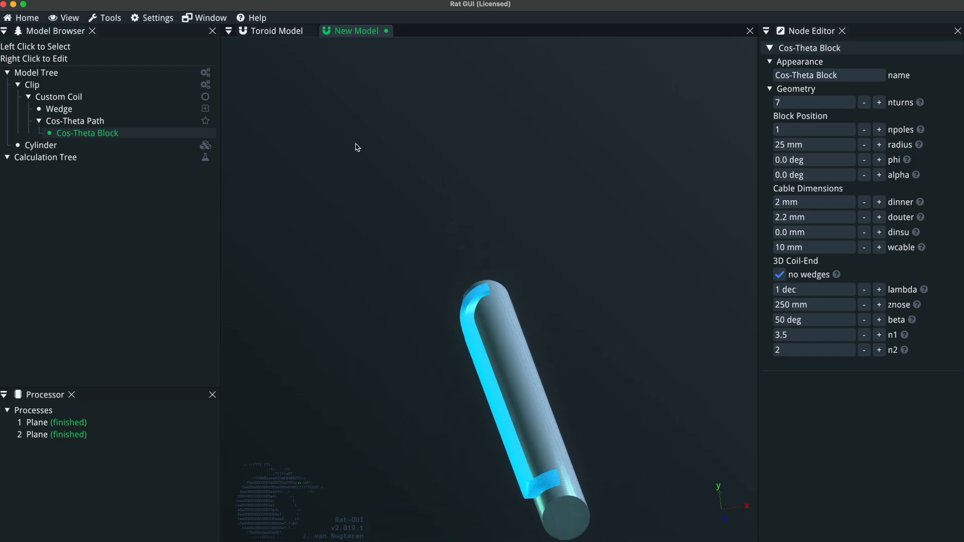
pyautogui.click(76, 18)
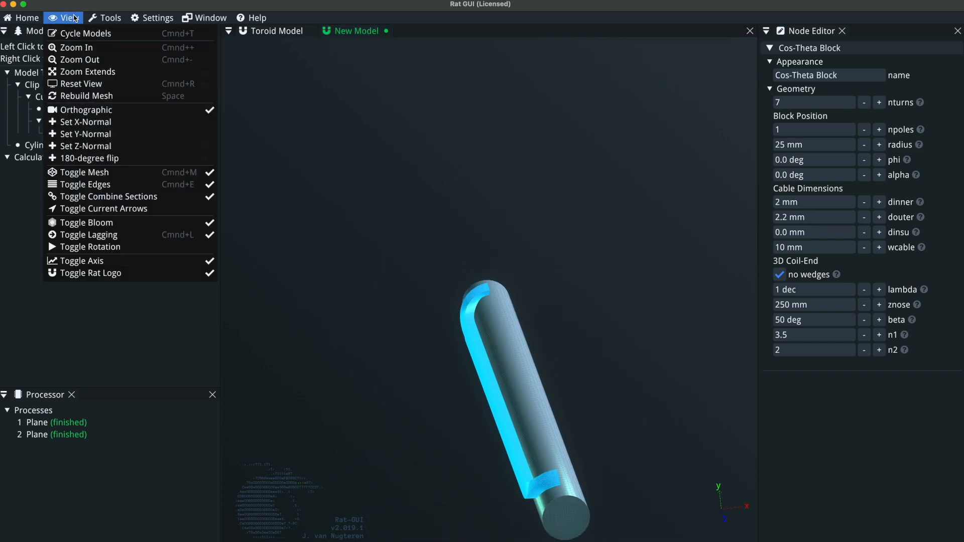
pyautogui.click(116, 172)
pyautogui.moveTo(552, 253); pyautogui.dragTo(610, 220)
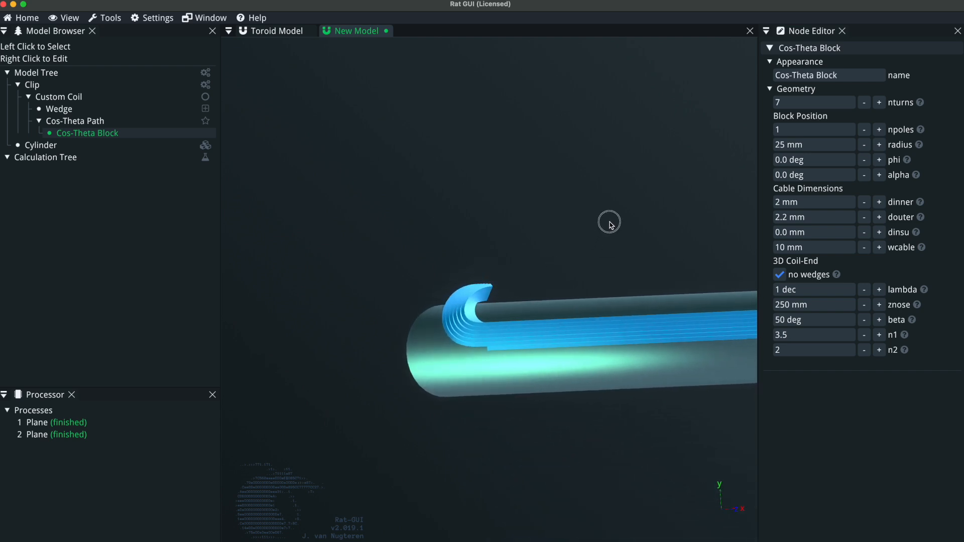
# Ungroup the Clip so the Custom Coil sits directly in the Model Tree.
pyautogui.rightClick(30, 87)
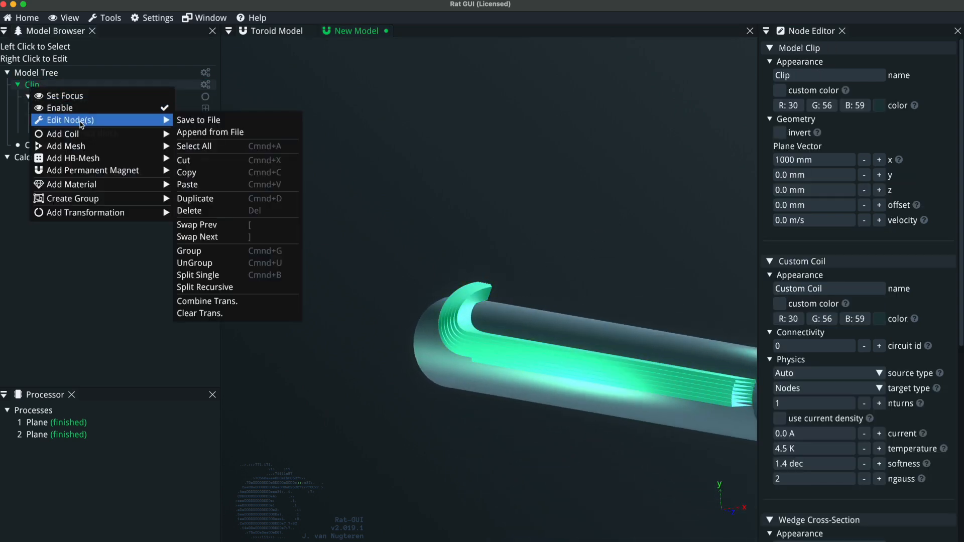
pyautogui.moveTo(160, 120)
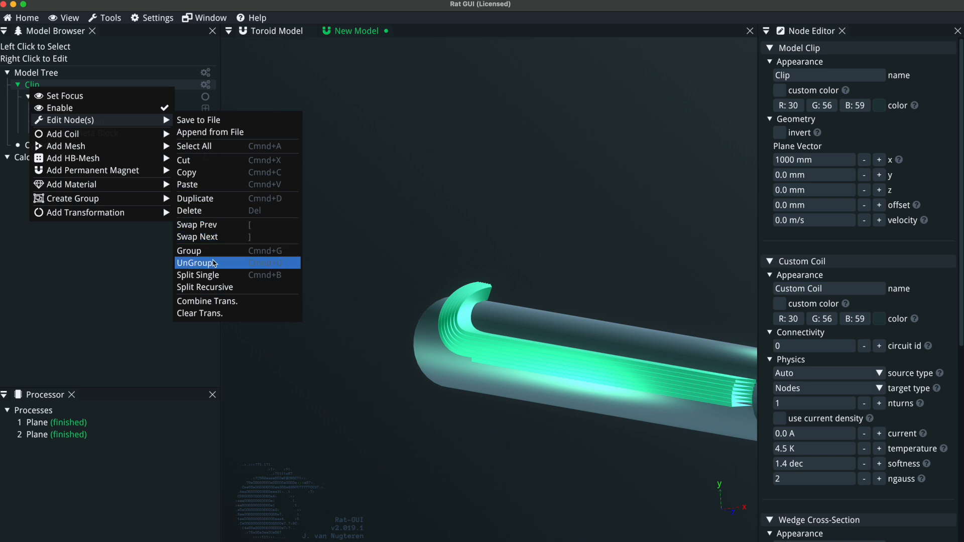
pyautogui.click(220, 263)
pyautogui.moveTo(513, 285); pyautogui.dragTo(581, 301)
# Switch off the orthographic projection and view the full coil around the cylinder.
pyautogui.click(64, 18)
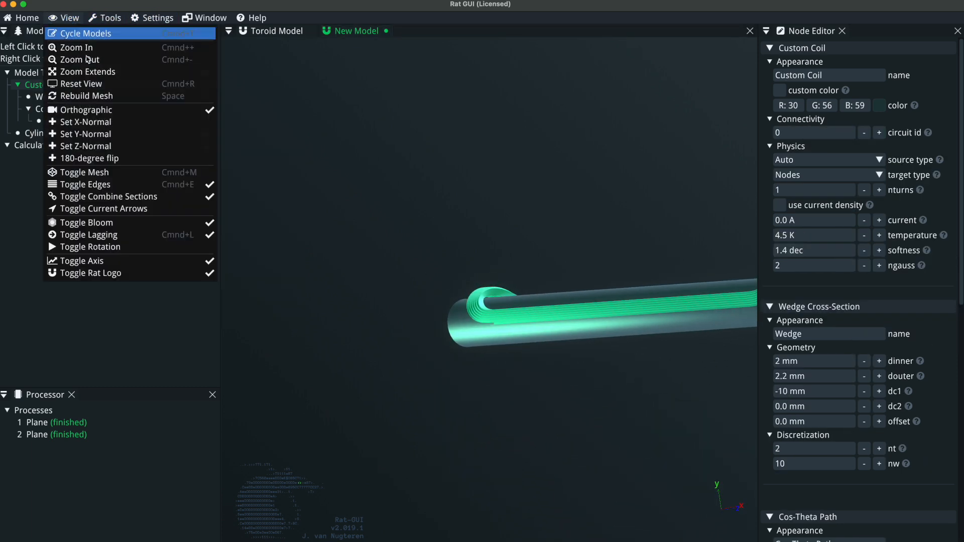
pyautogui.click(75, 107)
pyautogui.moveTo(563, 247); pyautogui.dragTo(519, 288)
pyautogui.scroll(5, 516, 289)
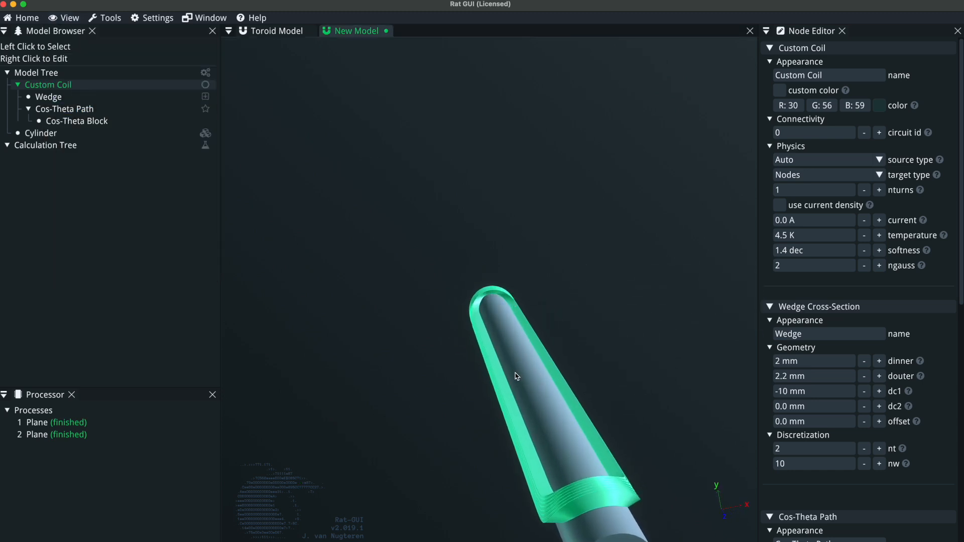
pyautogui.moveTo(516, 372); pyautogui.dragTo(522, 331)
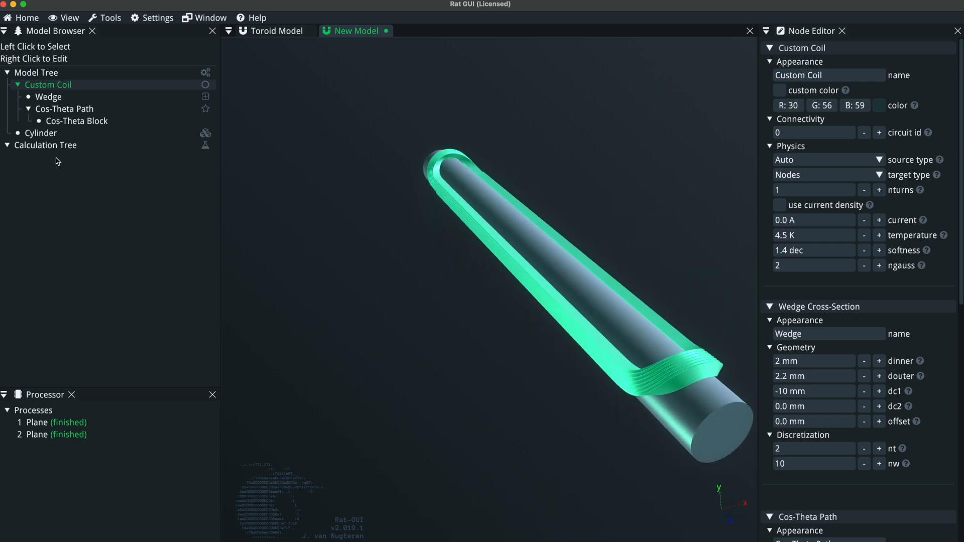
# Group the Custom Coil in an Angular Array and set its base azimuthal orientation to y.
pyautogui.rightClick(45, 86)
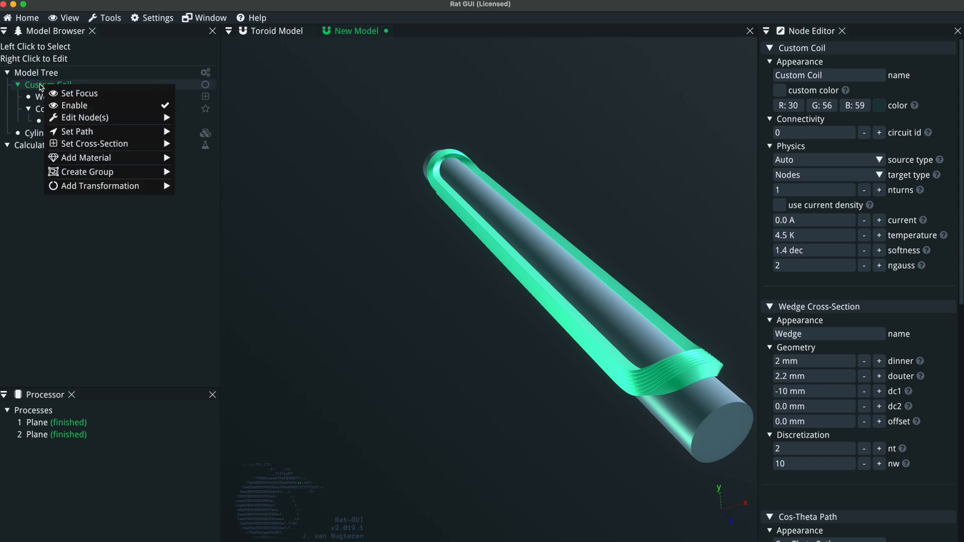
pyautogui.moveTo(103, 173)
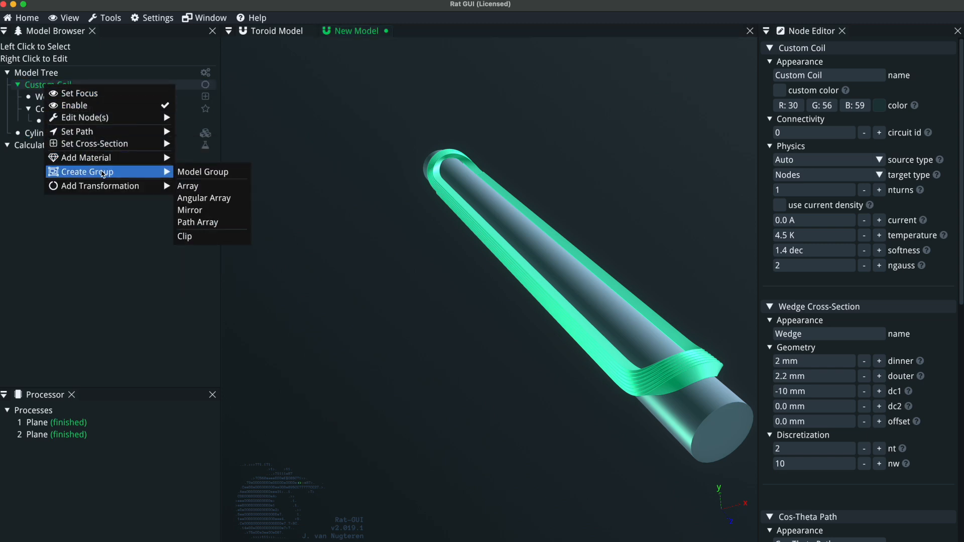
pyautogui.click(224, 198)
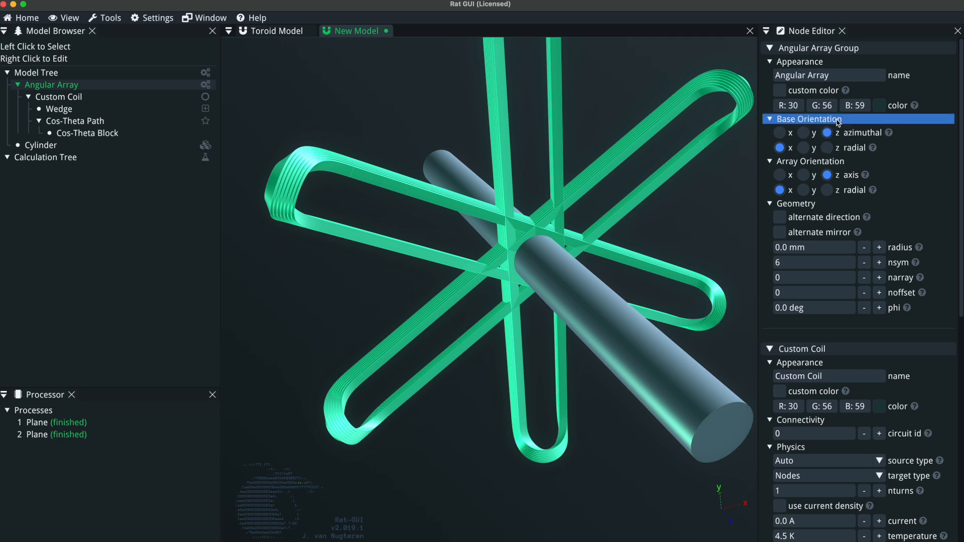
pyautogui.moveTo(889, 133)
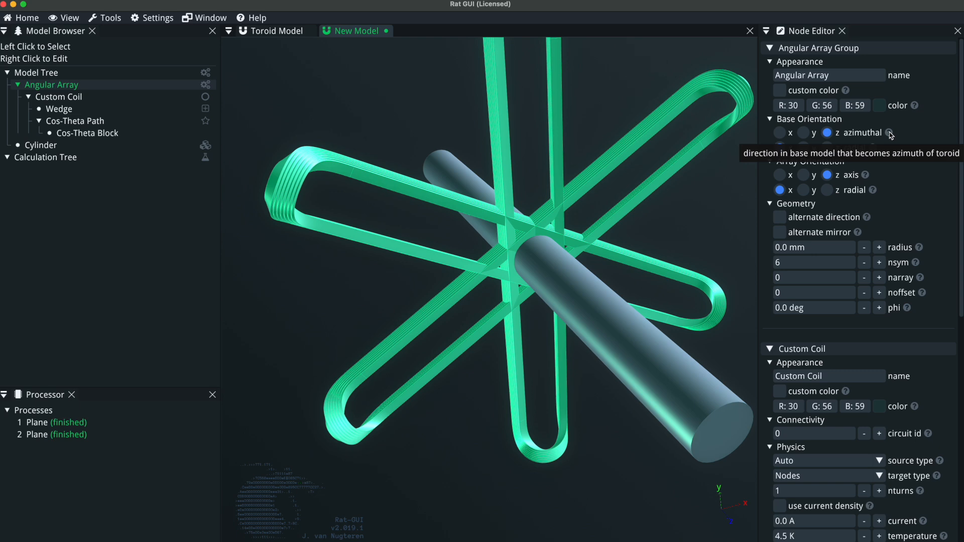
pyautogui.click(809, 133)
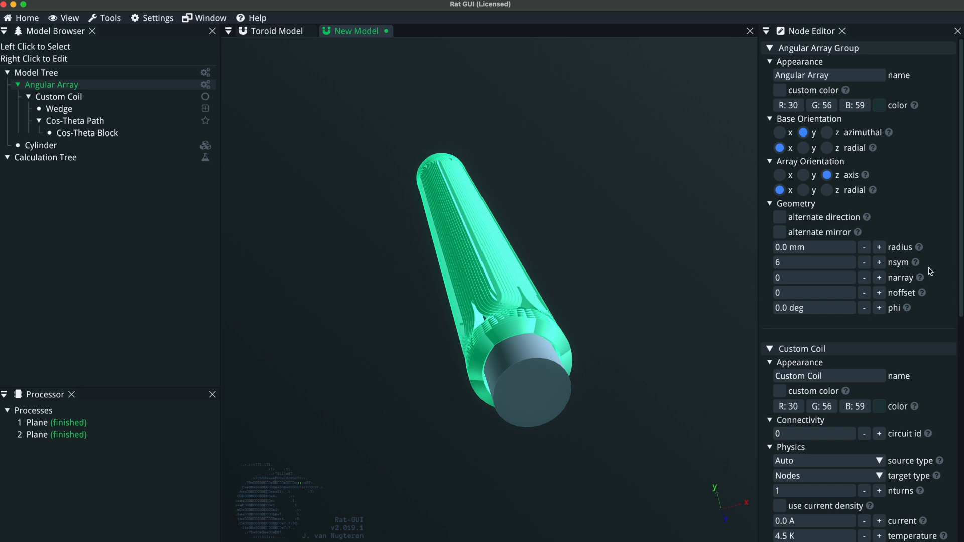
# Set the Angular Array's nsym to 2 and inspect the coil pair from the side.
pyautogui.click(821, 265)
pyautogui.write('2')
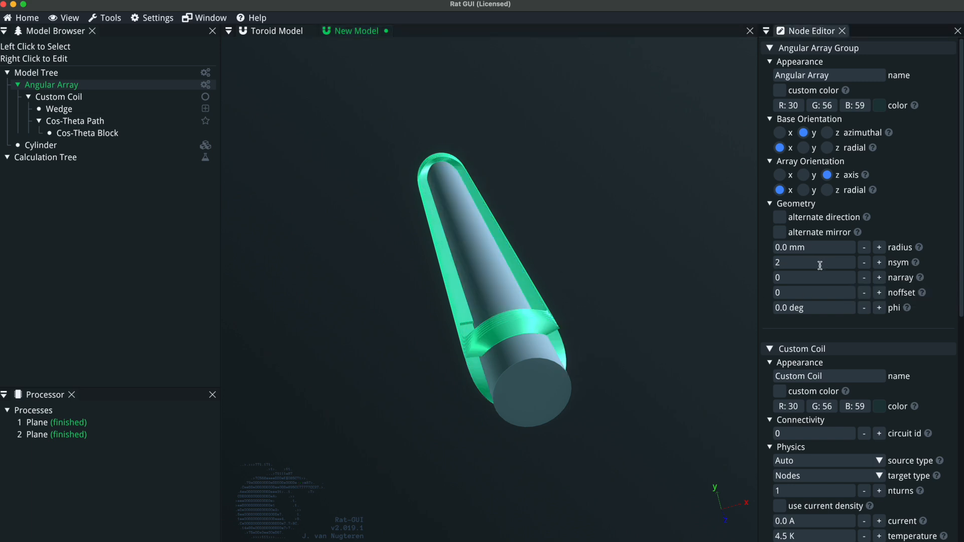
pyautogui.moveTo(566, 305); pyautogui.dragTo(618, 220)
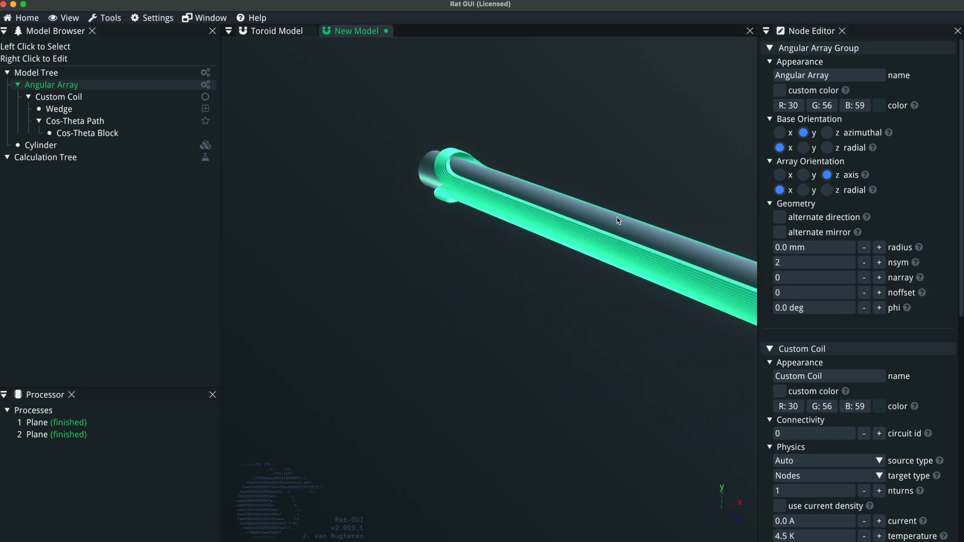
pyautogui.moveTo(642, 254); pyautogui.dragTo(626, 165)
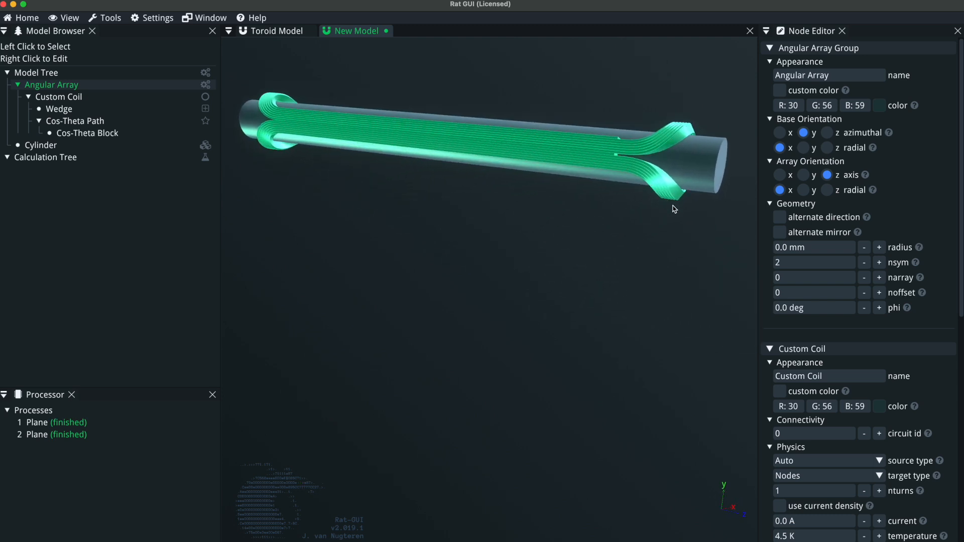
# Add a second Cos-Theta Block to the Cos-Theta Path.
pyautogui.rightClick(93, 124)
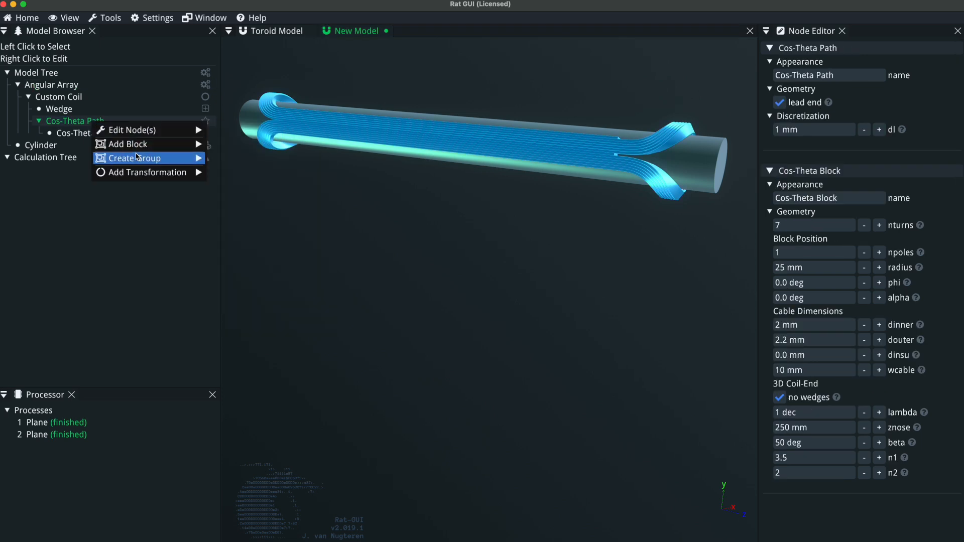
pyautogui.moveTo(148, 145)
pyautogui.click(244, 145)
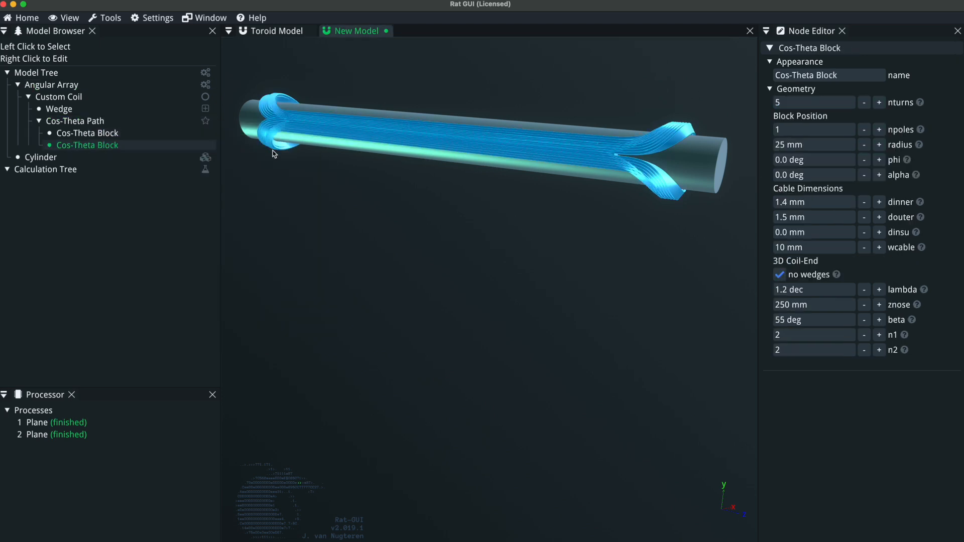
# Set the new Cos-Theta Block's phi to 25 deg and alpha to 30 deg.
pyautogui.click(832, 161)
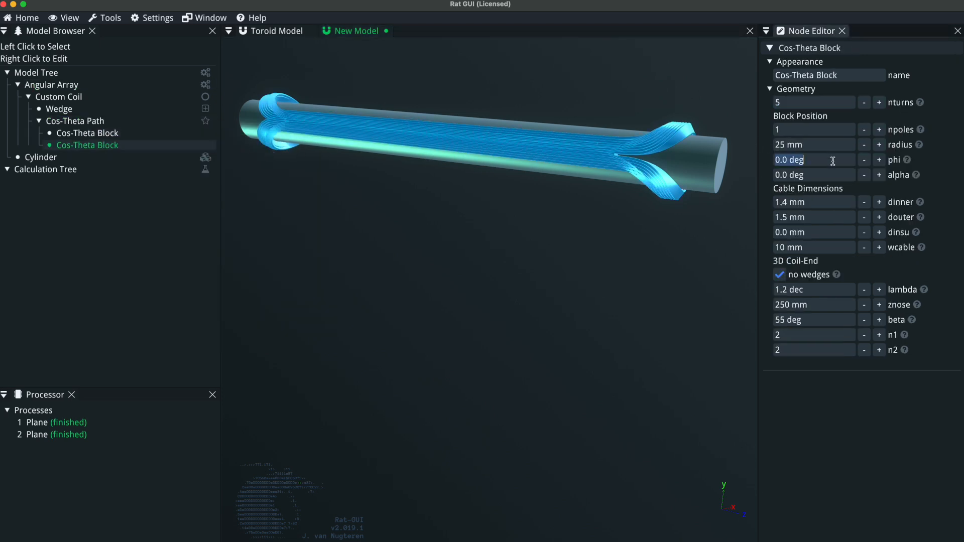
pyautogui.press('Return')
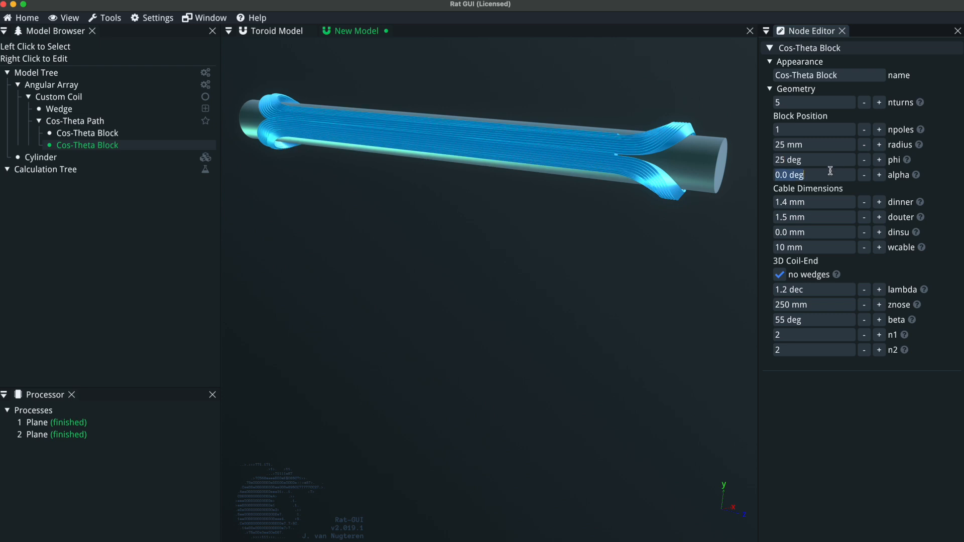
pyautogui.click(831, 171)
pyautogui.write('30')
pyautogui.press('Return')
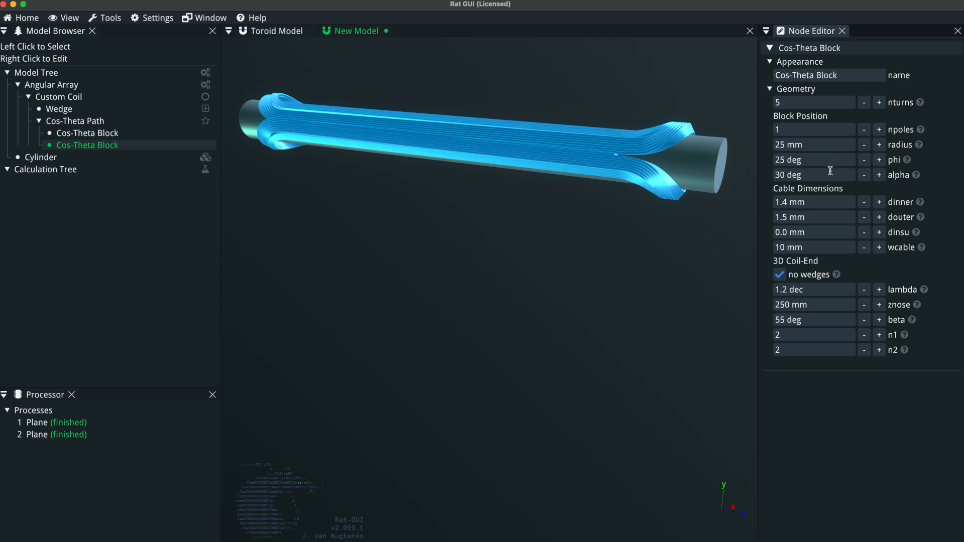
# Set the second Cos-Theta Block's znose to 100 mm and inspect the shortened block on the cylinder.
pyautogui.click(846, 305)
pyautogui.write('100')
pyautogui.press('Return')
pyautogui.moveTo(349, 247); pyautogui.dragTo(326, 267)
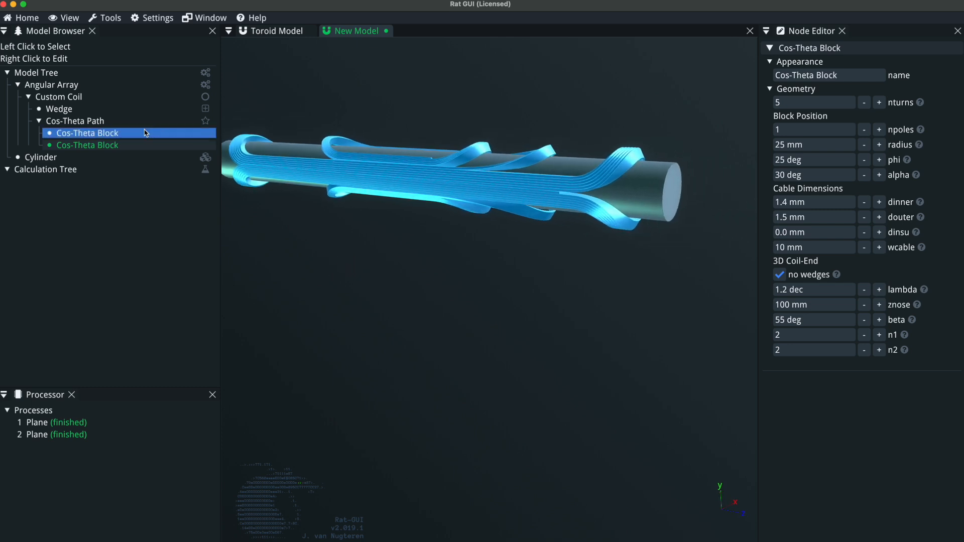
pyautogui.moveTo(345, 208); pyautogui.dragTo(331, 233)
# Turn the Cos-Theta Path's lead end option off to compare the coil ends, and turn it back on.
pyautogui.click(100, 96)
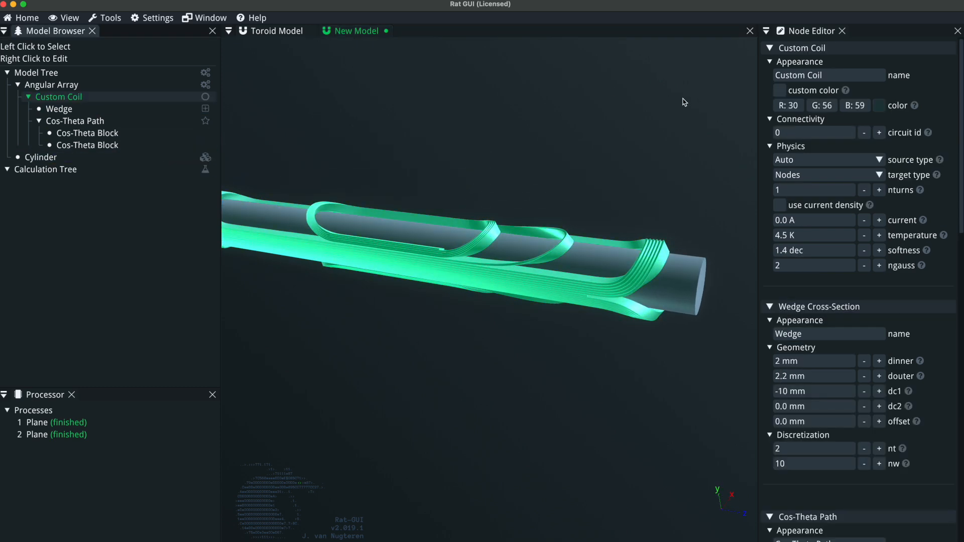
pyautogui.click(100, 121)
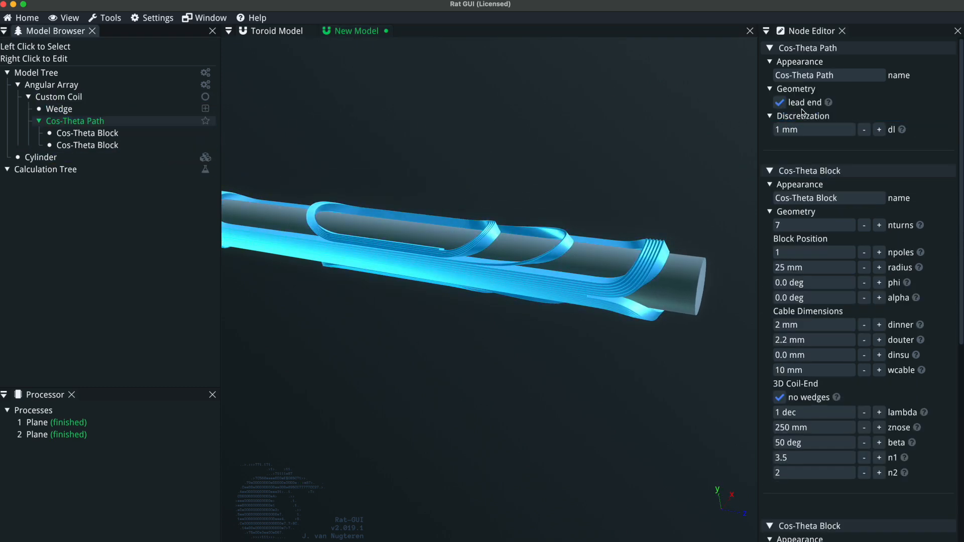
pyautogui.moveTo(471, 209); pyautogui.dragTo(426, 417)
pyautogui.moveTo(484, 487); pyautogui.dragTo(574, 203)
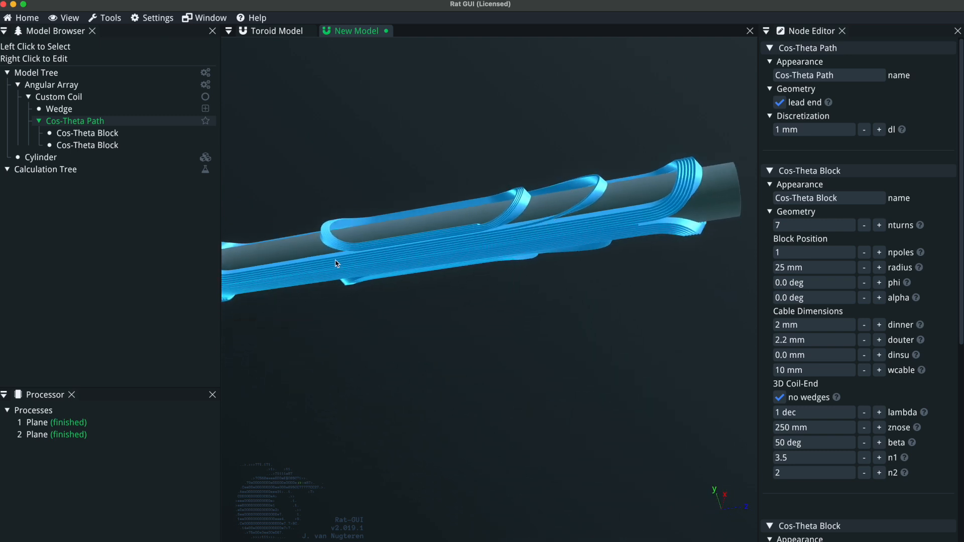
pyautogui.click(779, 102)
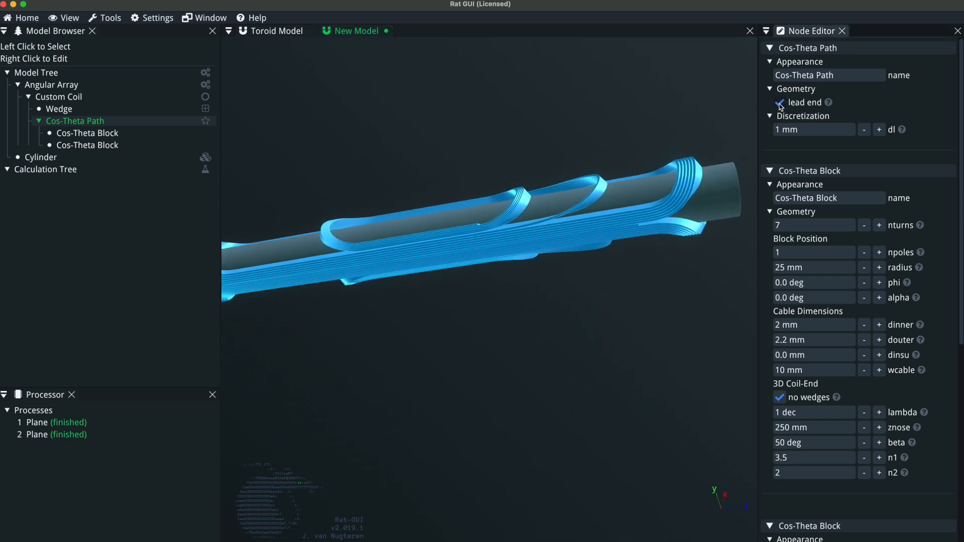
pyautogui.moveTo(416, 239); pyautogui.dragTo(442, 281)
pyautogui.click(779, 103)
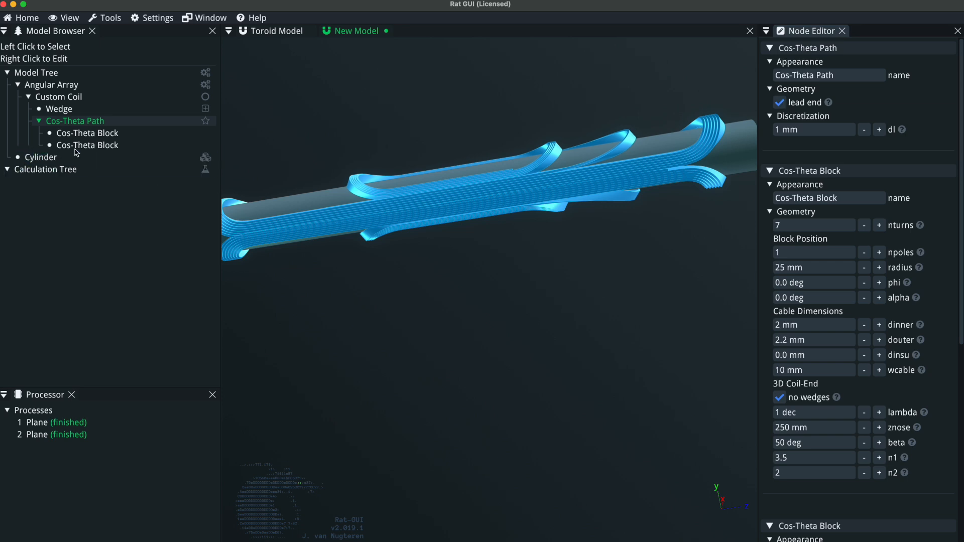
# Delete the second, five-turn Cos-Theta Block from the Cos-Theta Path.
pyautogui.click(95, 135)
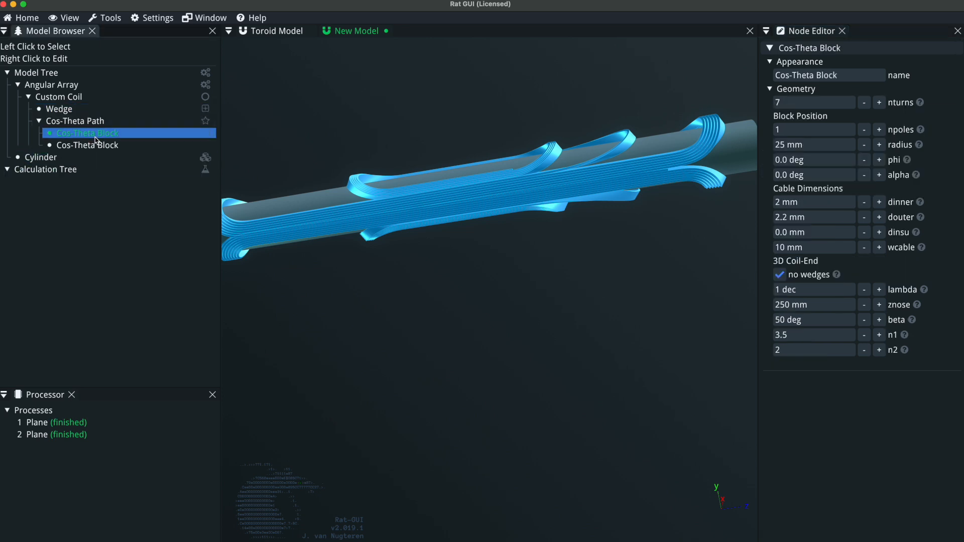
pyautogui.click(96, 144)
pyautogui.click(105, 136)
pyautogui.click(103, 146)
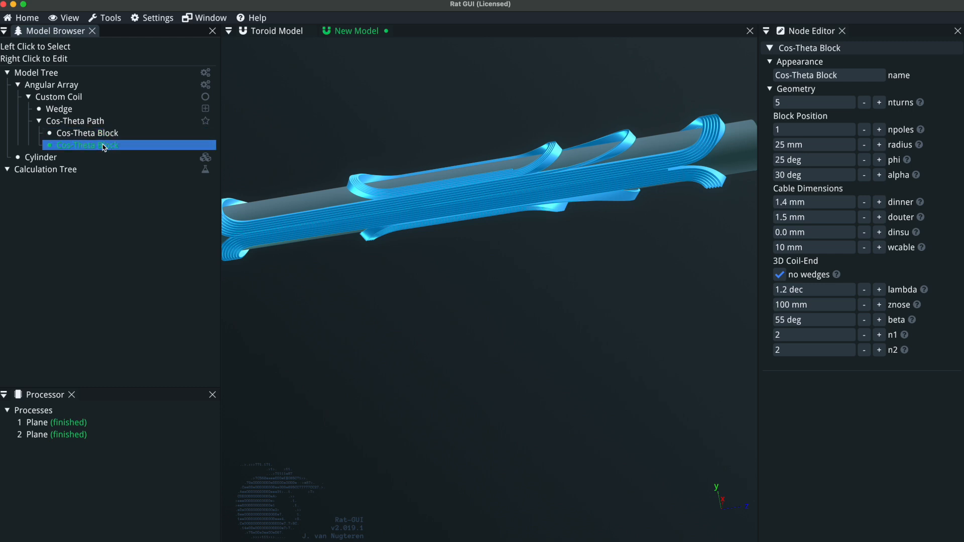
pyautogui.press('Delete')
# Set the remaining Cos-Theta Block's npoles to 2 for a quadrupole layout.
pyautogui.click(104, 135)
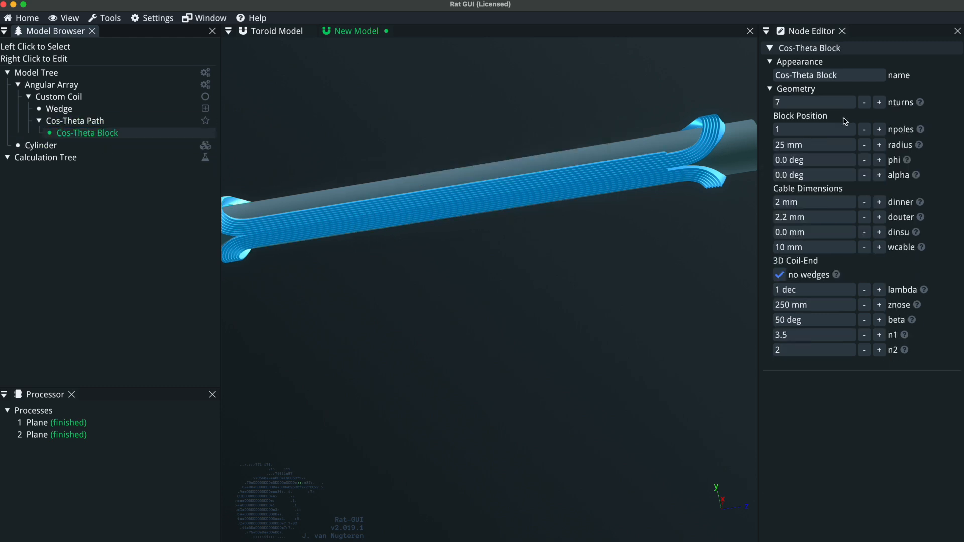
pyautogui.click(879, 129)
pyautogui.moveTo(538, 222); pyautogui.dragTo(476, 281)
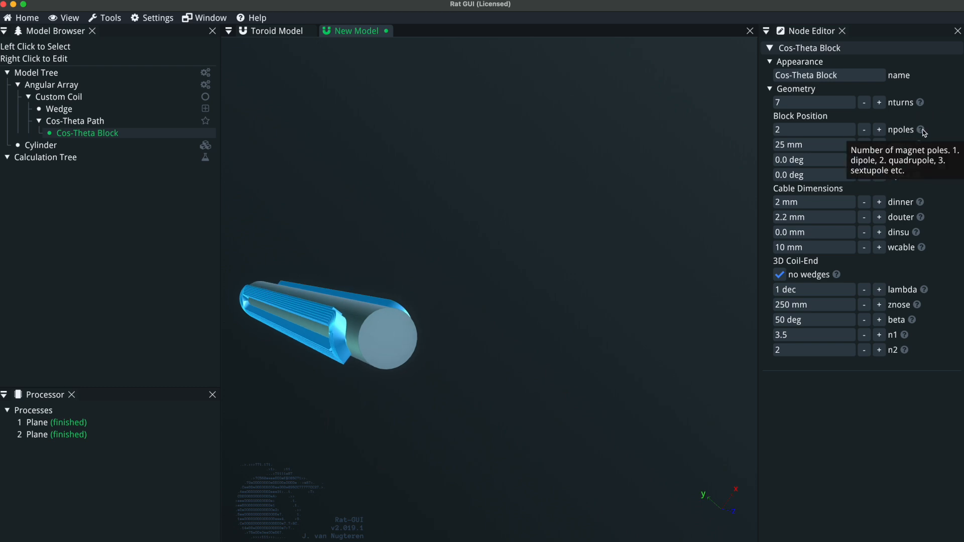
# Set the Angular Array's nsym to 4 and inspect the quadrupole coils around the cylinder.
pyautogui.click(100, 85)
pyautogui.click(837, 265)
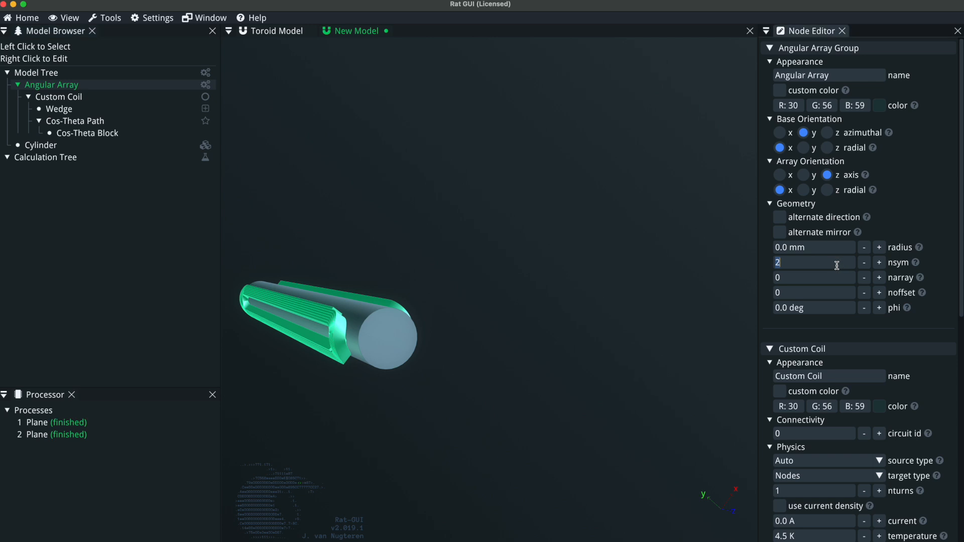
pyautogui.write('4')
pyautogui.scroll(2, 545, 277)
pyautogui.moveTo(362, 343); pyautogui.dragTo(384, 347)
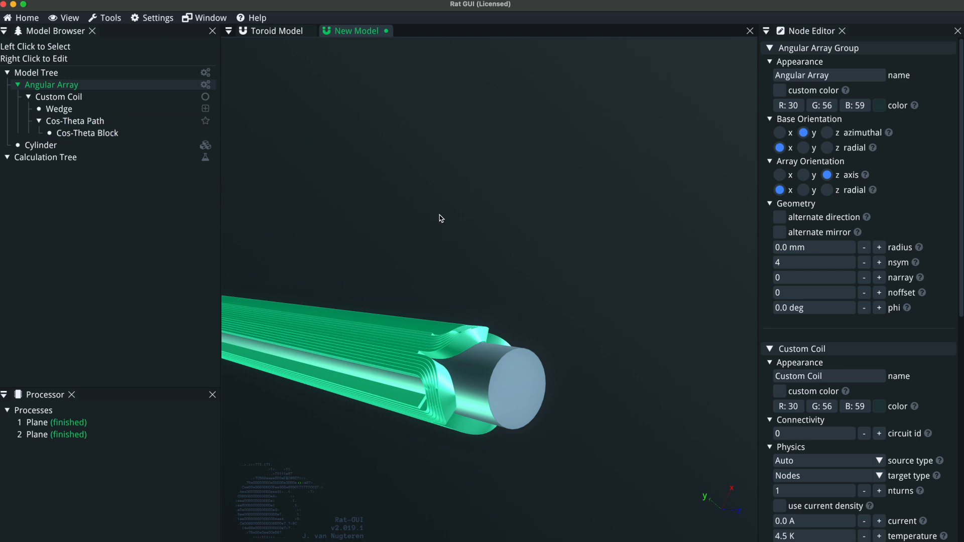
# Undo the nsym and npoles changes to restore the dipole layout.
pyautogui.press('super+z')
pyautogui.press('super+z')
pyautogui.moveTo(437, 232); pyautogui.dragTo(430, 169)
# Enable alternate direction on the Angular Array and inspect the coil pair from the end.
pyautogui.click(51, 85)
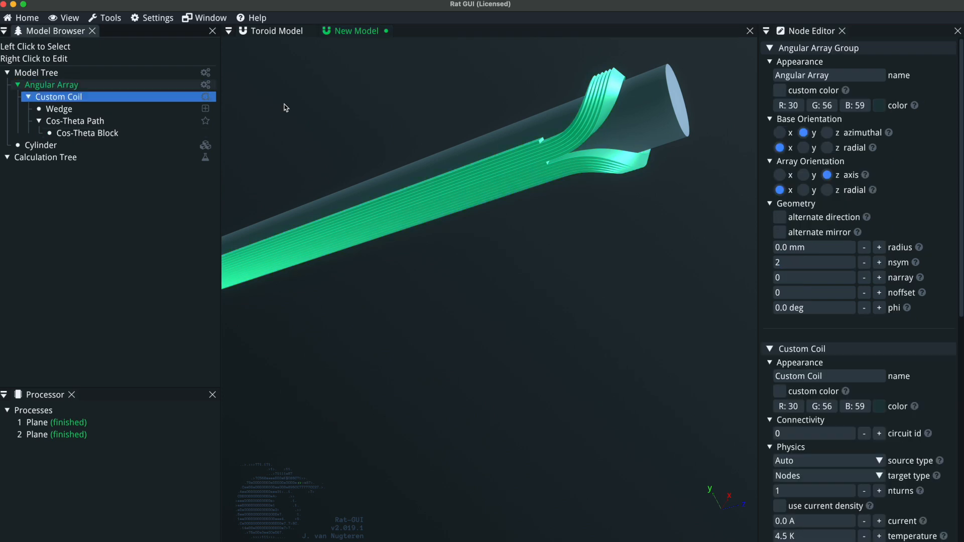
pyautogui.click(838, 223)
pyautogui.moveTo(616, 257); pyautogui.dragTo(557, 310)
pyautogui.moveTo(380, 261); pyautogui.dragTo(292, 259)
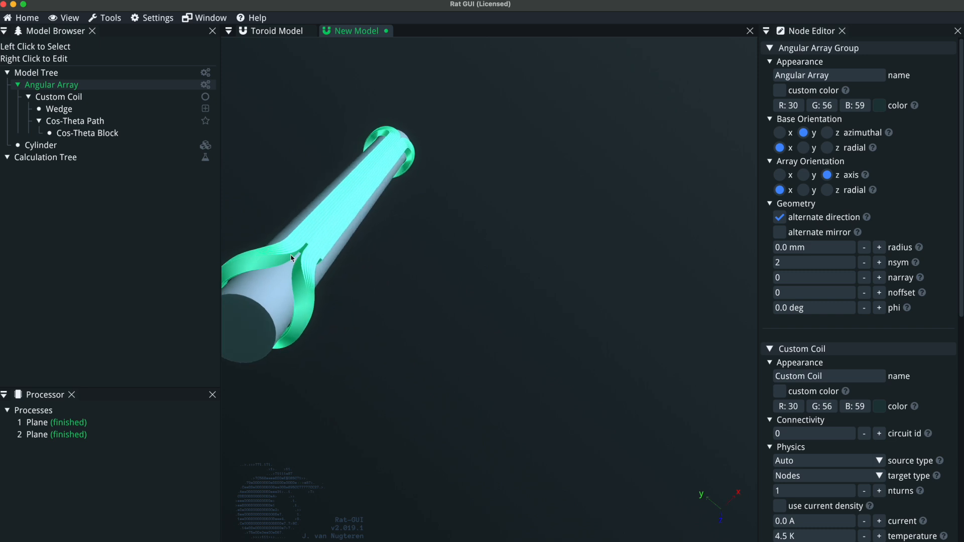
# Add a Plane calculation to the Calculation Tree.
pyautogui.rightClick(79, 157)
pyautogui.moveTo(166, 206)
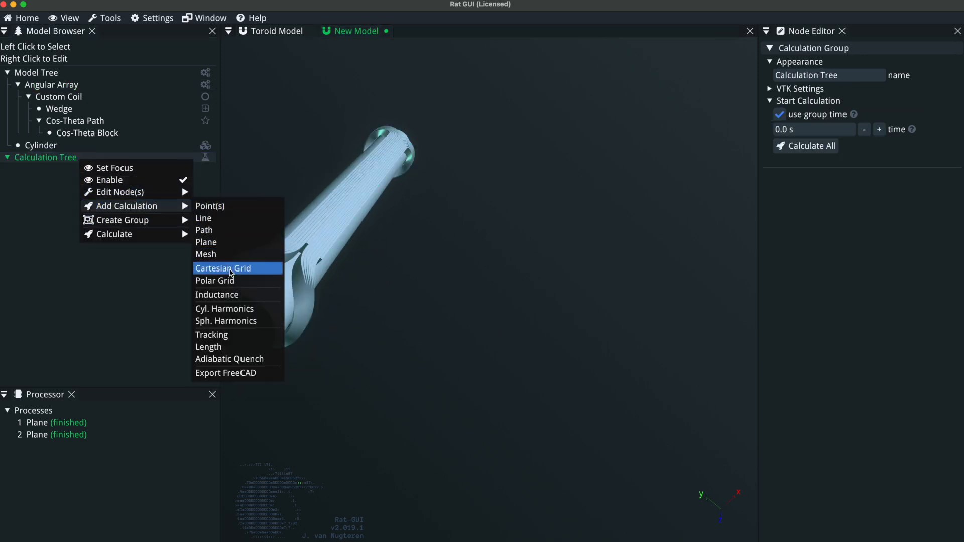
pyautogui.click(229, 242)
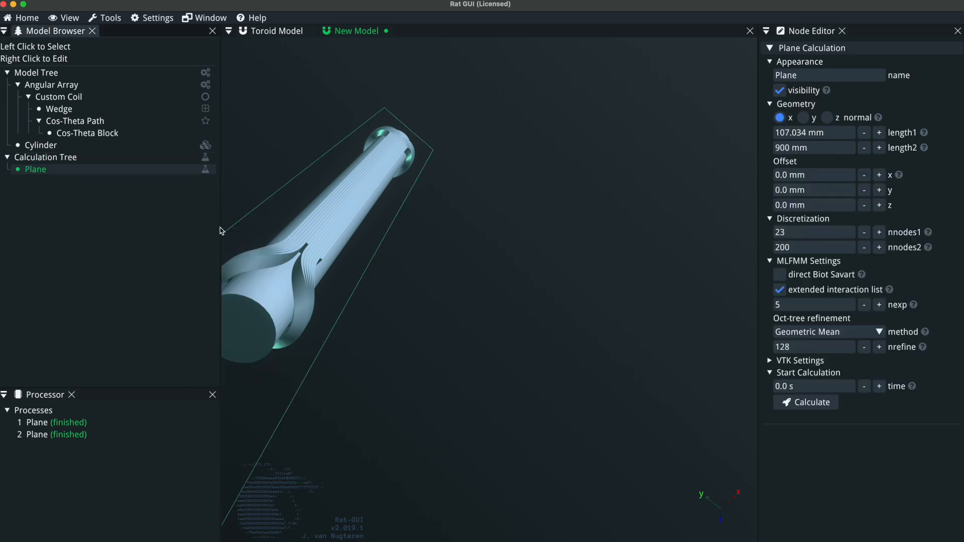
# Set the Custom Coil's current to 5000 A, run the Plane calculation and close its result window.
pyautogui.click(54, 96)
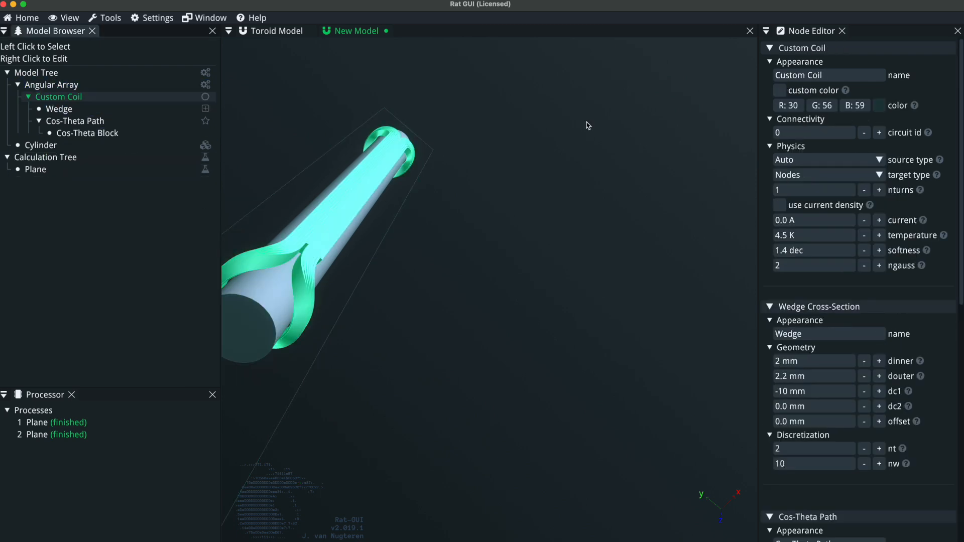
pyautogui.click(829, 223)
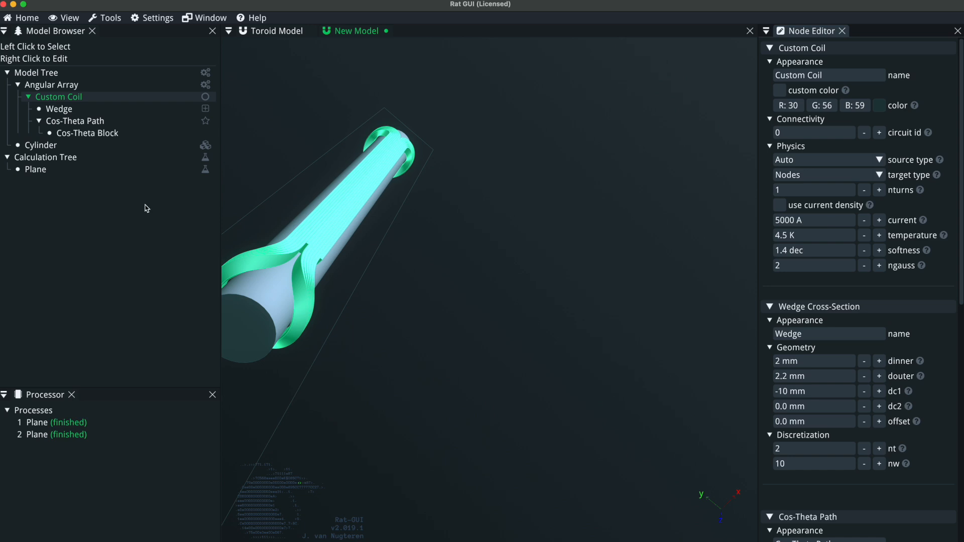
pyautogui.click(93, 170)
pyautogui.click(805, 402)
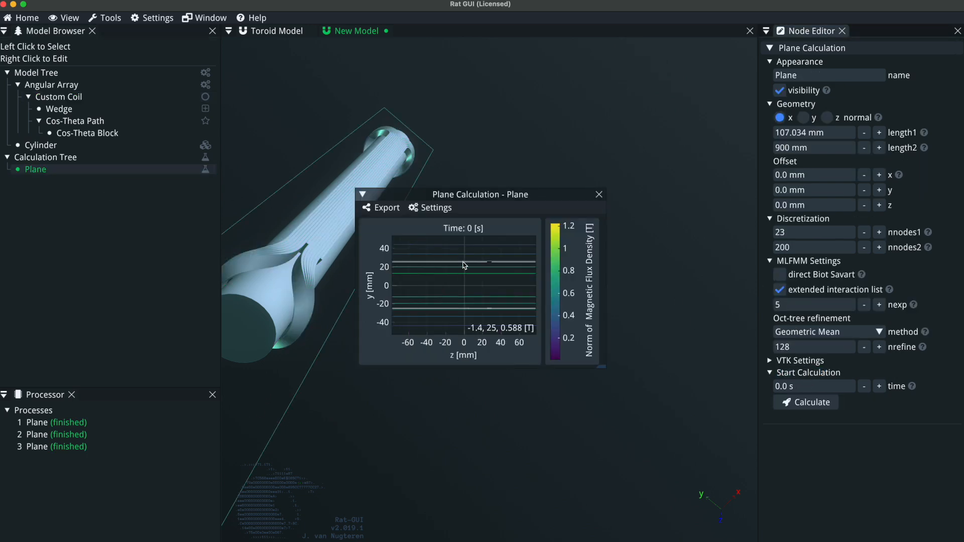
pyautogui.click(599, 194)
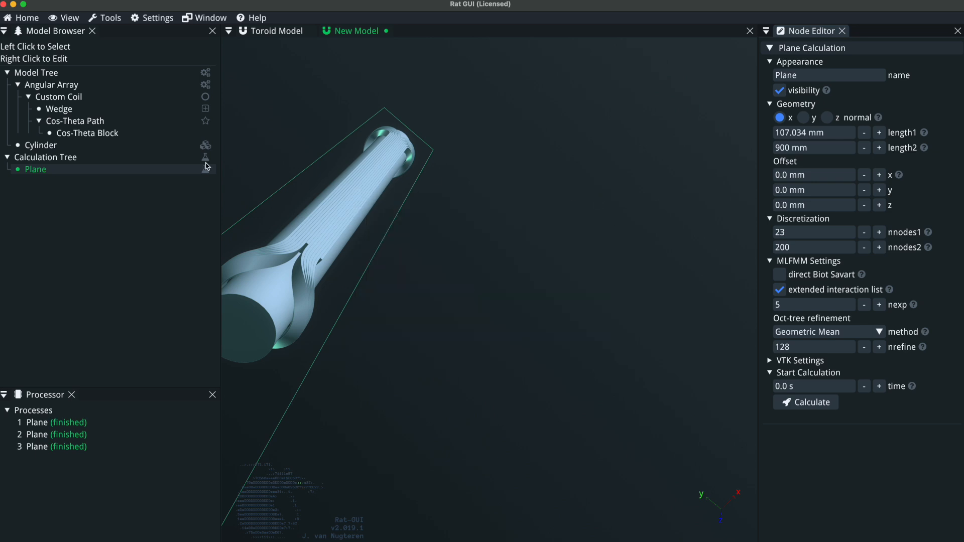
# Set the Plane calculation's normal to z and its length1 and length2 to 150 mm.
pyautogui.click(828, 118)
pyautogui.click(825, 134)
pyautogui.write('150')
pyautogui.press('Tab')
pyautogui.write('150')
pyautogui.press('Return')
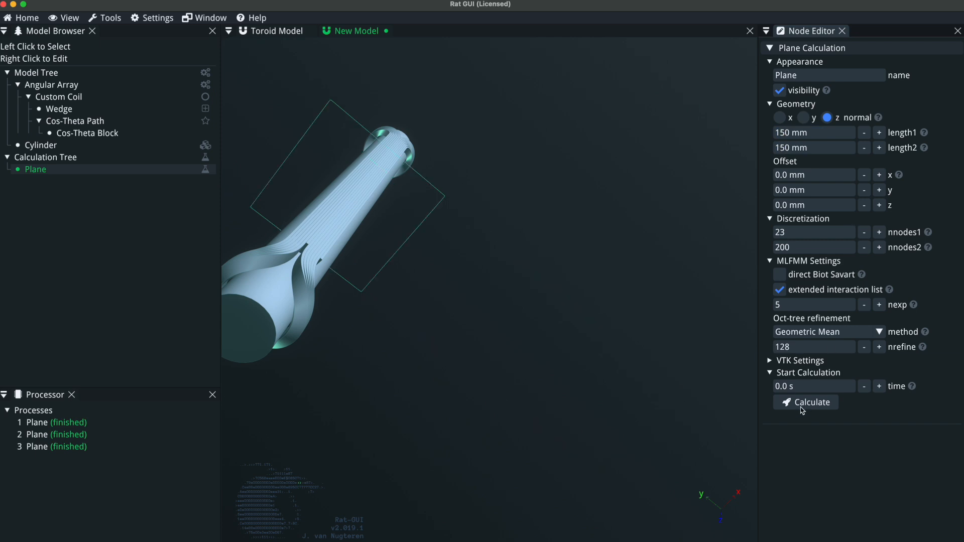
# Run the Plane calculation, enable the vector plot in its result and examine the field between the coils.
pyautogui.click(803, 405)
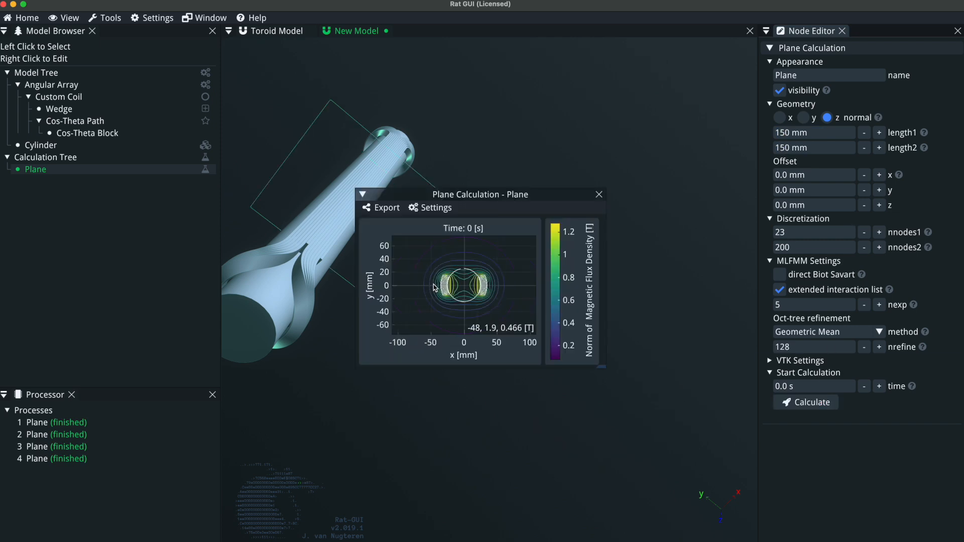
pyautogui.click(432, 207)
pyautogui.moveTo(453, 248)
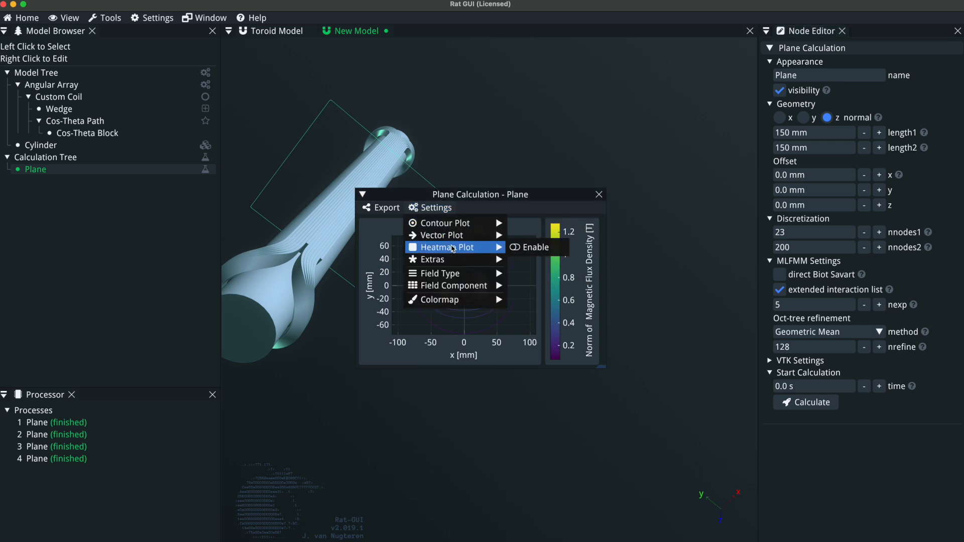
pyautogui.click(528, 236)
pyautogui.scroll(2, 489, 274)
pyautogui.scroll(2, 490, 274)
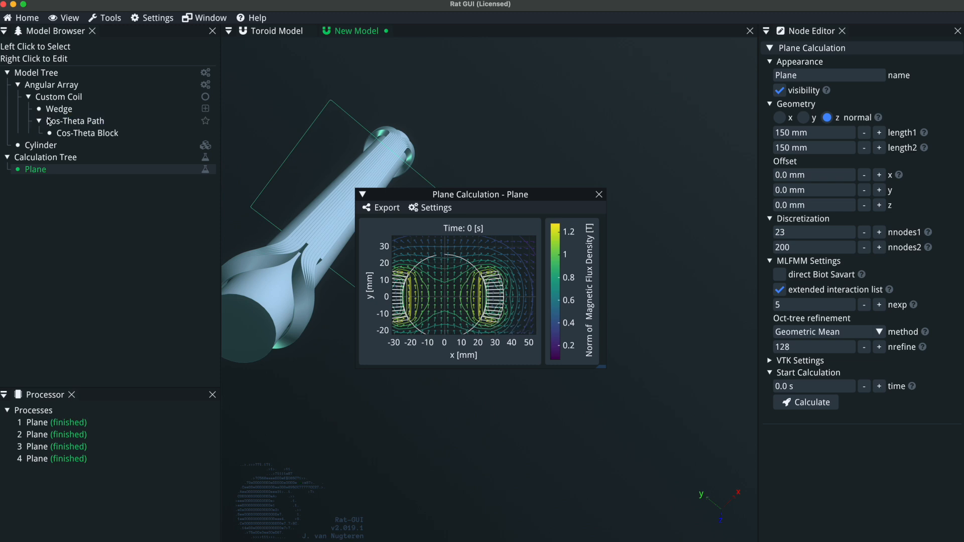
# Turn off the Angular Array's alternate direction and rerun the Plane calculation for comparison.
pyautogui.click(76, 85)
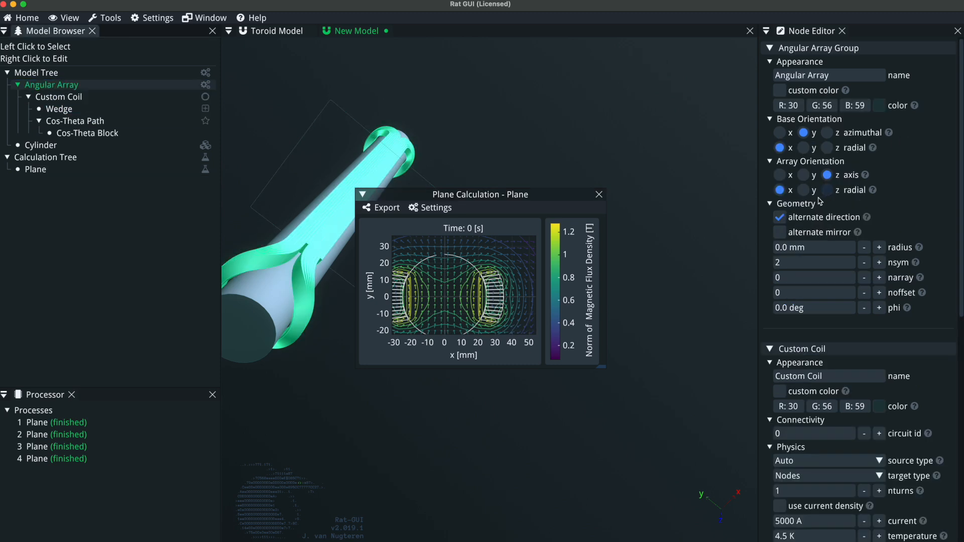
pyautogui.click(798, 222)
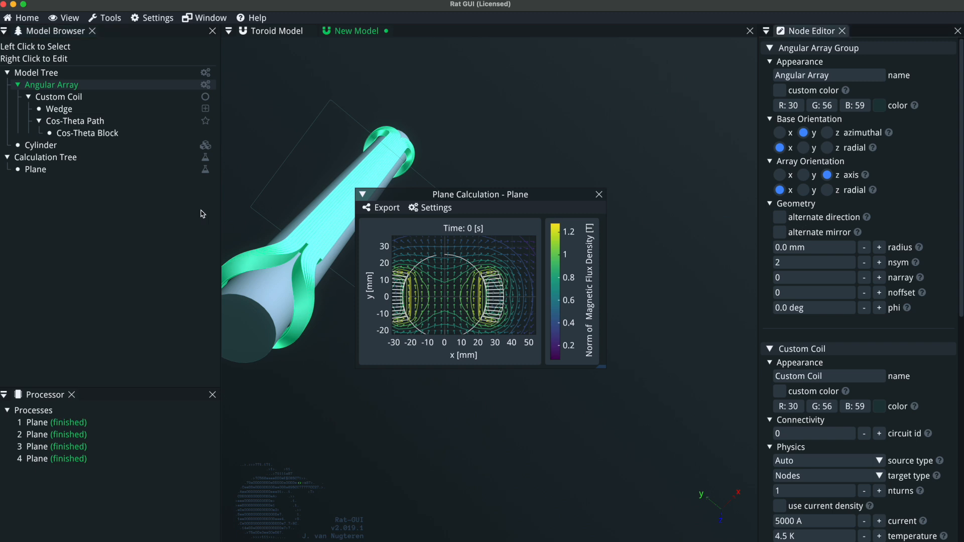
pyautogui.click(101, 170)
pyautogui.click(810, 402)
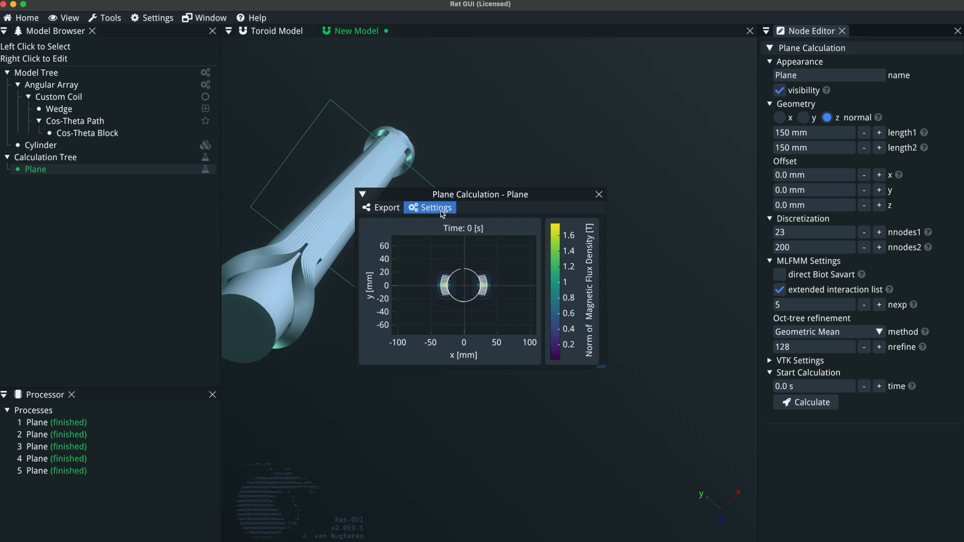
# Enable the vector plot in the new Plane result, enlarging it and lowering the colour scale's maximum to about 1.2 T.
pyautogui.click(435, 208)
pyautogui.moveTo(448, 239)
pyautogui.click(535, 235)
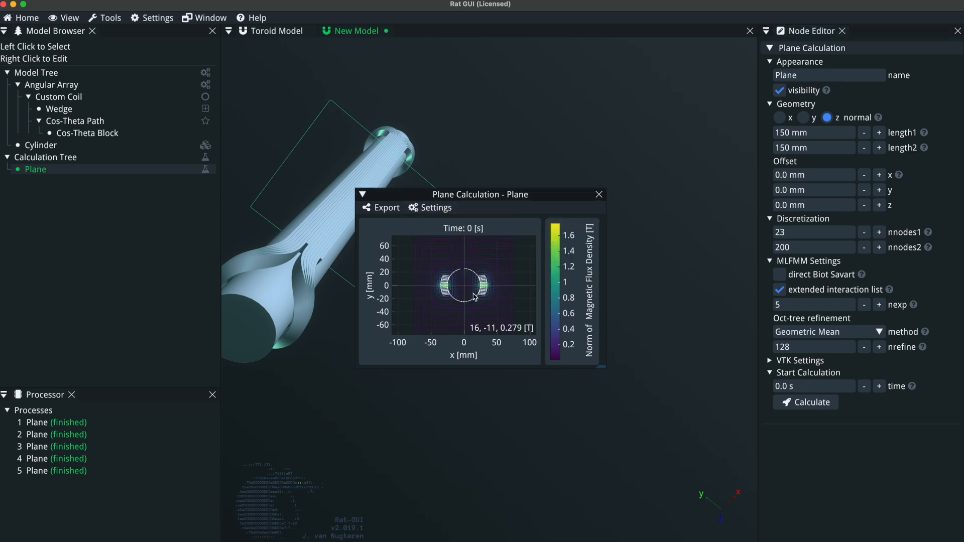
pyautogui.scroll(3, 475, 296)
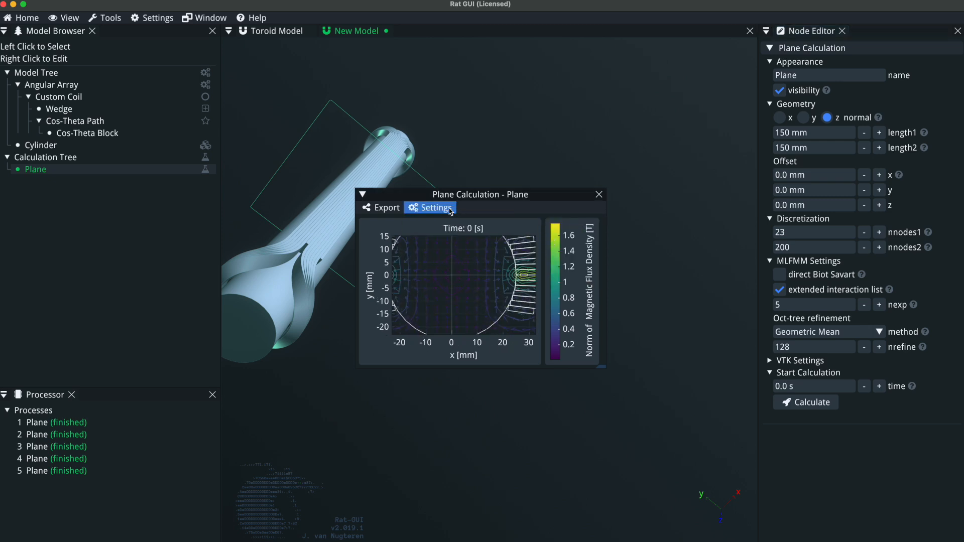
pyautogui.moveTo(602, 369); pyautogui.dragTo(778, 523)
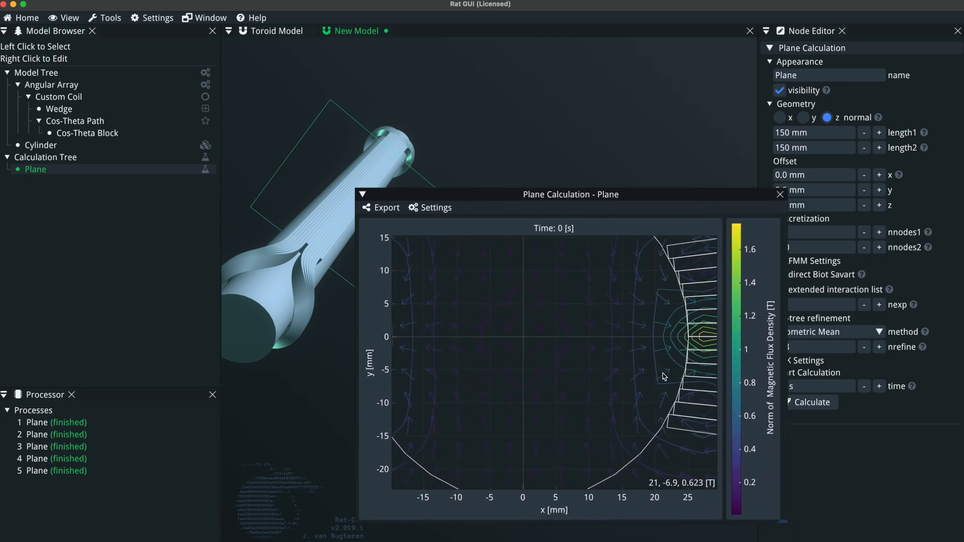
pyautogui.moveTo(741, 393); pyautogui.dragTo(737, 296)
pyautogui.scroll(-5, 533, 338)
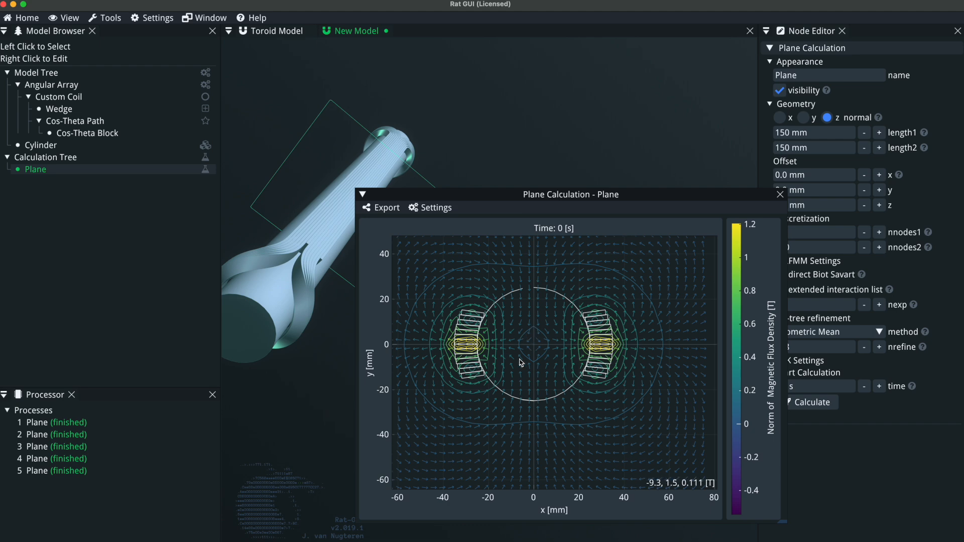
# Re-enable alternate direction on the Angular Array and close both Plane result windows.
pyautogui.moveTo(487, 200); pyautogui.dragTo(447, 369)
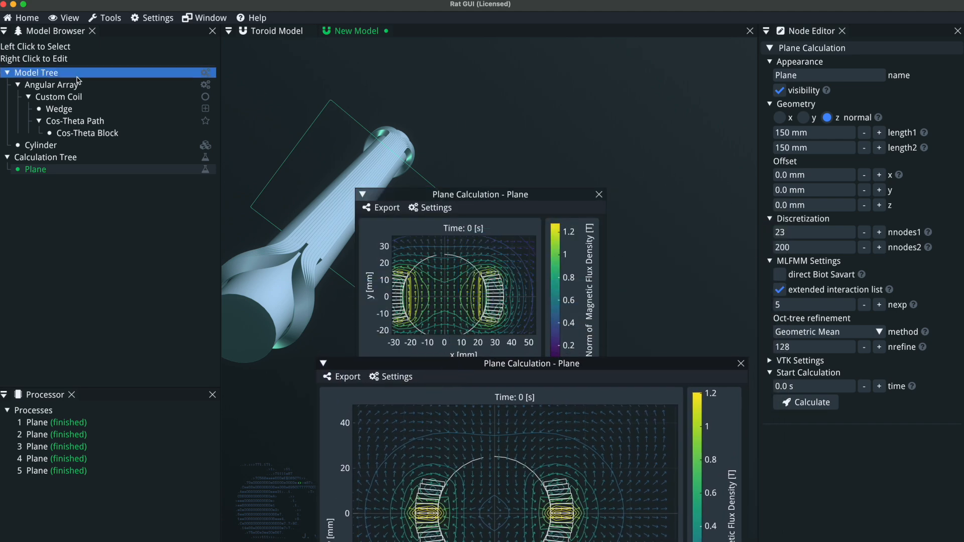
pyautogui.click(79, 83)
pyautogui.click(811, 220)
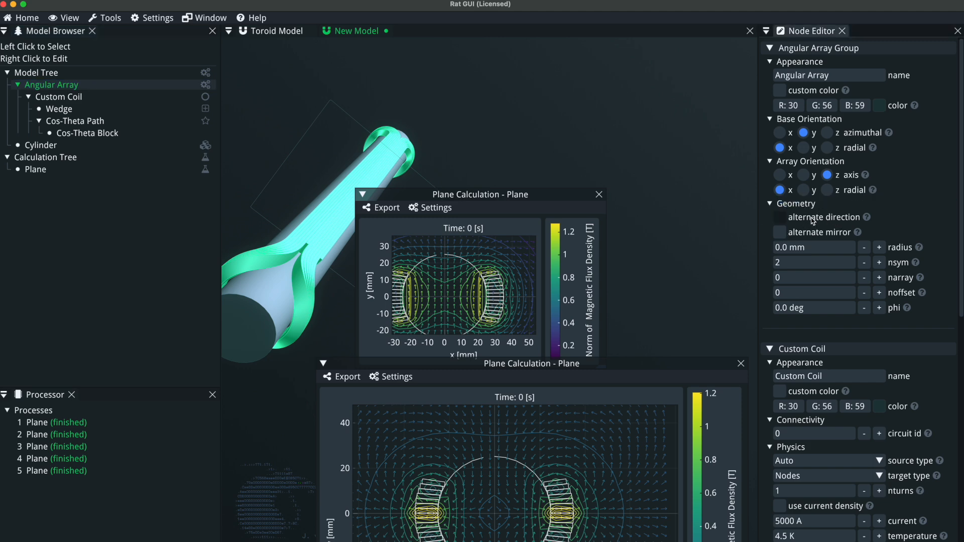
pyautogui.click(740, 364)
pyautogui.click(598, 195)
# Examine the two coils and their lead ends around the cylinder from several sides.
pyautogui.moveTo(332, 200); pyautogui.dragTo(400, 211)
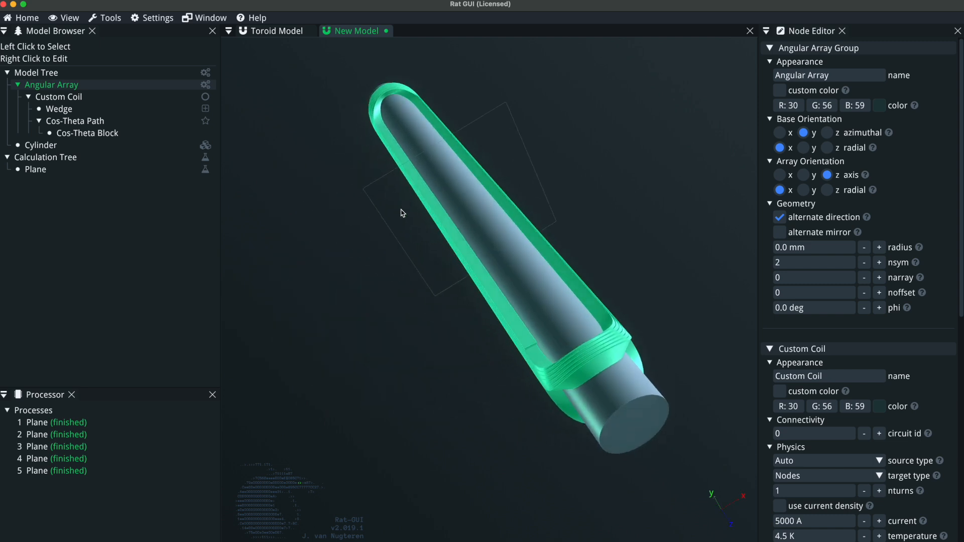
pyautogui.moveTo(626, 381); pyautogui.dragTo(517, 353)
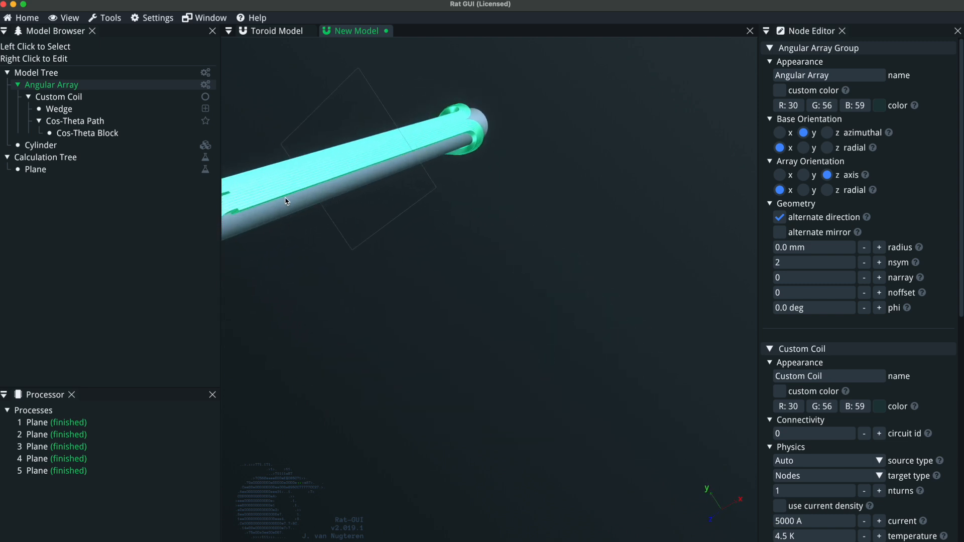
pyautogui.moveTo(287, 202); pyautogui.dragTo(375, 214)
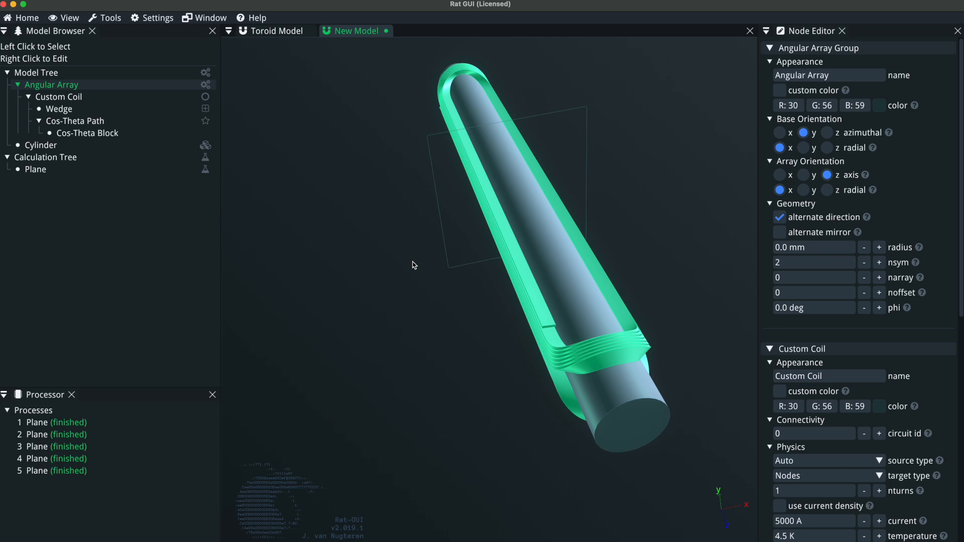
pyautogui.moveTo(643, 151); pyautogui.dragTo(525, 136)
pyautogui.moveTo(580, 103)
pyautogui.mouseDown()
pyautogui.moveTo(581, 112)
pyautogui.moveTo(581, 103)
pyautogui.mouseUp()
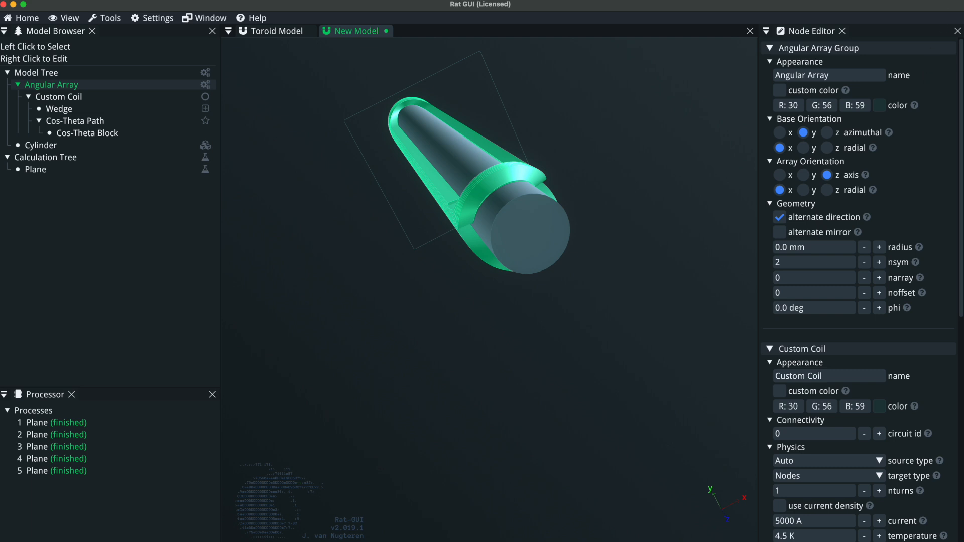